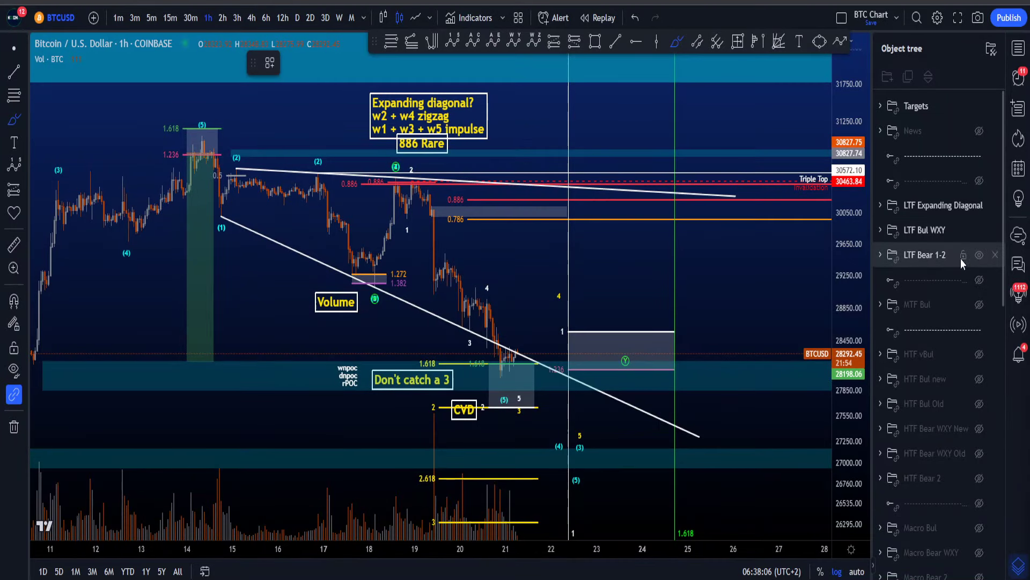
# - Hide the LTF Expanding Diagonal and LTF Bul WXY drawing groups
pyautogui.hotkey('ctrl', 'z')
pyautogui.hotkey('ctrl', 'z')
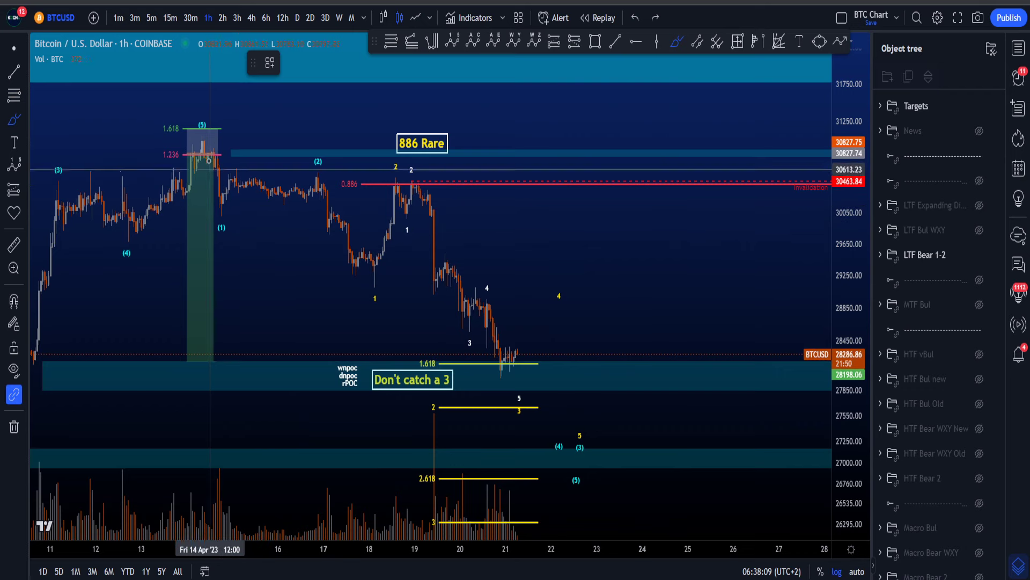
# - Sketch a temporary brush path from the cyan (5) high through (1), (2), yellow 1 and 2 to below the lower (5), and undo it
pyautogui.moveTo(199, 134)
pyautogui.mouseDown()
pyautogui.moveTo(210, 219)
pyautogui.moveTo(278, 184)
pyautogui.moveTo(367, 287)
pyautogui.mouseUp()
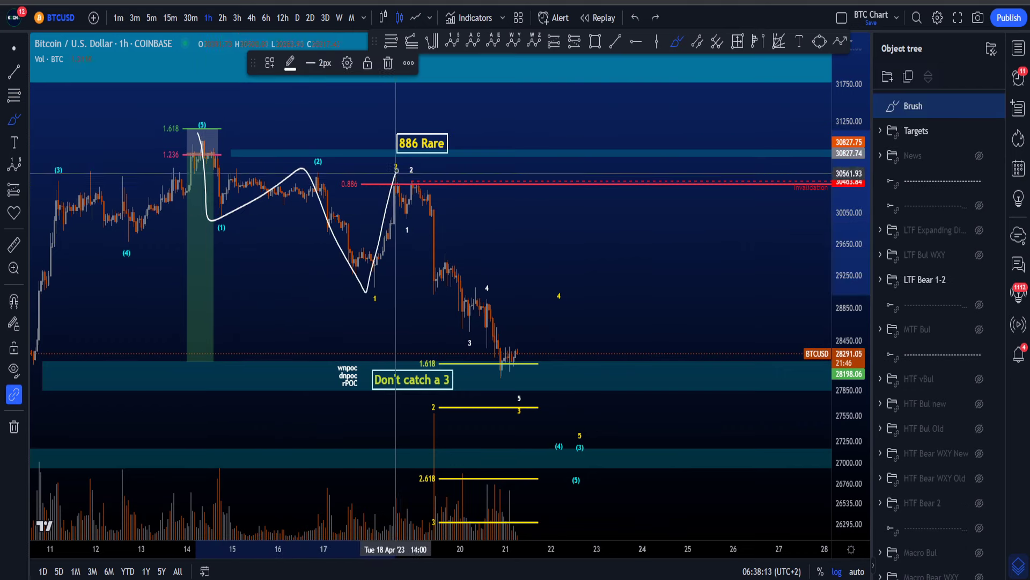
pyautogui.moveTo(412, 188)
pyautogui.mouseDown()
pyautogui.moveTo(511, 318)
pyautogui.moveTo(589, 508)
pyautogui.mouseUp()
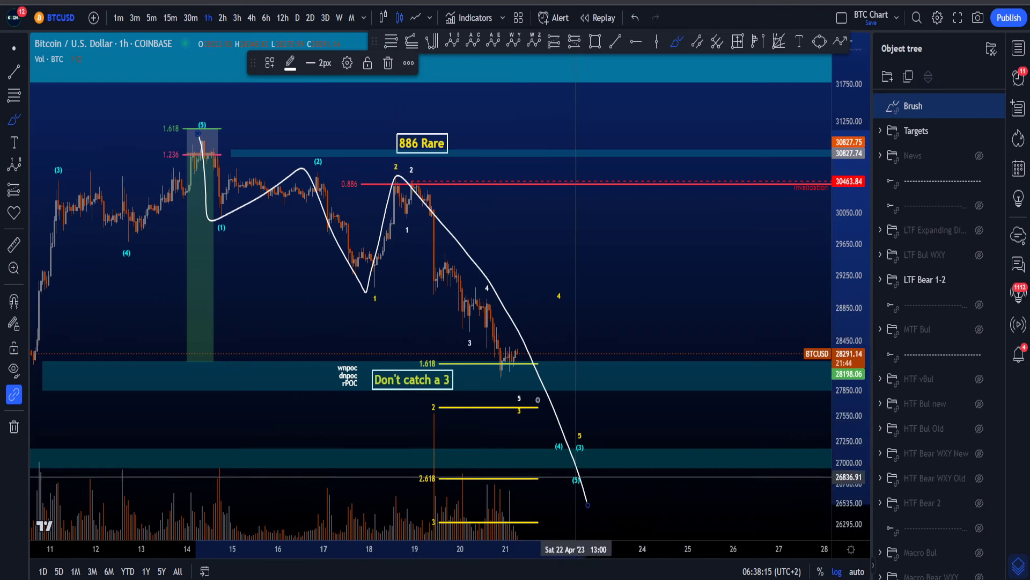
pyautogui.hotkey('ctrl', 'z')
# - Trace the decline from yellow wave 2 toward the lower cyan wave labels with temporary brush strokes, and undo them
pyautogui.moveTo(391, 170)
pyautogui.mouseDown()
pyautogui.moveTo(425, 190)
pyautogui.moveTo(603, 462)
pyautogui.mouseUp()
pyautogui.moveTo(327, 172)
pyautogui.mouseDown()
pyautogui.moveTo(556, 429)
pyautogui.moveTo(576, 479)
pyautogui.mouseUp()
pyautogui.hotkey('ctrl', 'z')
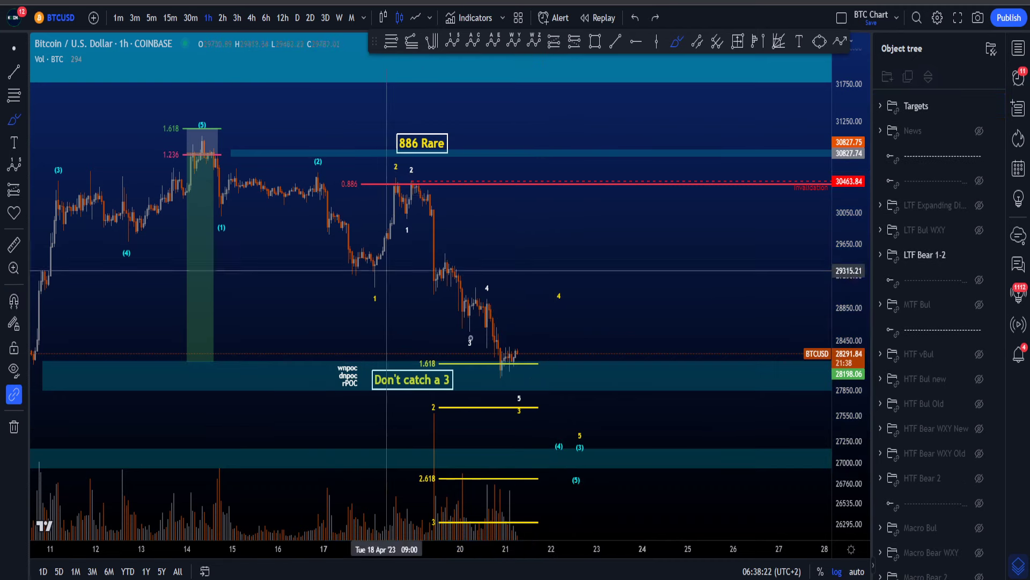
# - Brush a mark near white wave 5 and a projected path from the current price down toward 26,295, undoing both
pyautogui.hotkey('ctrl', 'y')
pyautogui.moveTo(526, 379)
pyautogui.mouseDown()
pyautogui.moveTo(515, 346)
pyautogui.moveTo(528, 383)
pyautogui.moveTo(506, 395)
pyautogui.mouseUp()
pyautogui.hotkey('ctrl', 'z')
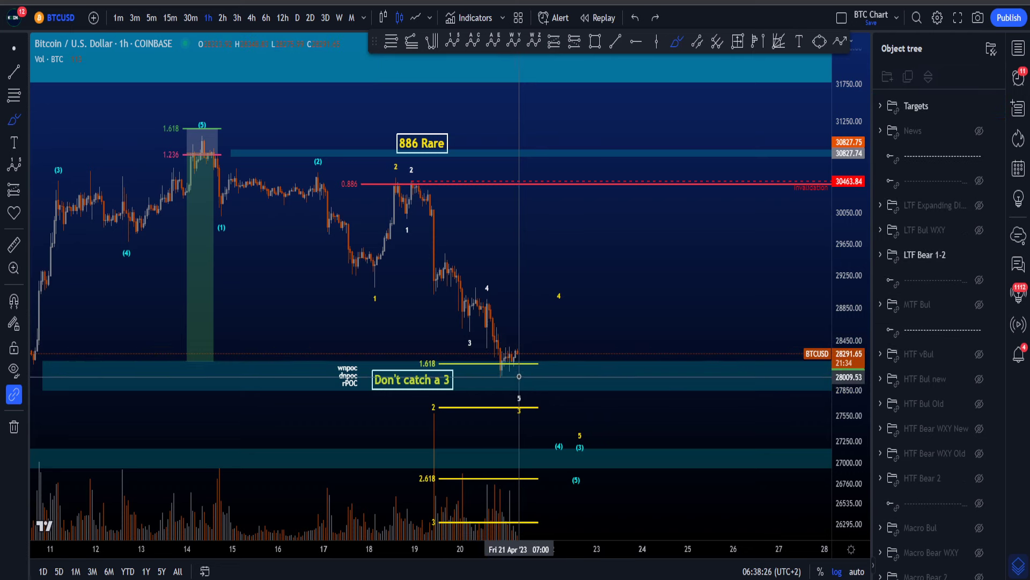
pyautogui.moveTo(519, 338)
pyautogui.mouseDown()
pyautogui.moveTo(547, 339)
pyautogui.moveTo(611, 530)
pyautogui.mouseUp()
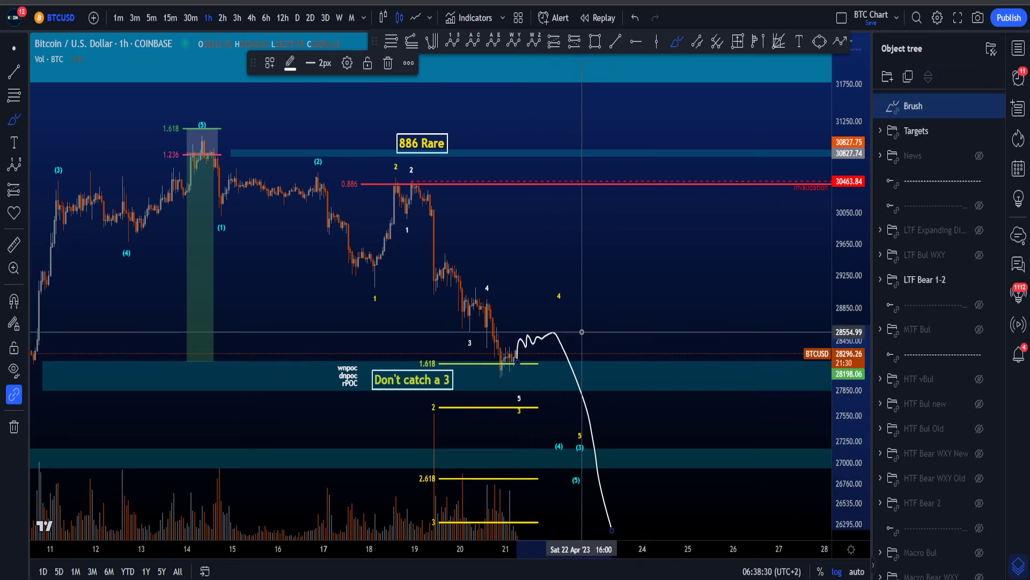
pyautogui.hotkey('ctrl', 'z')
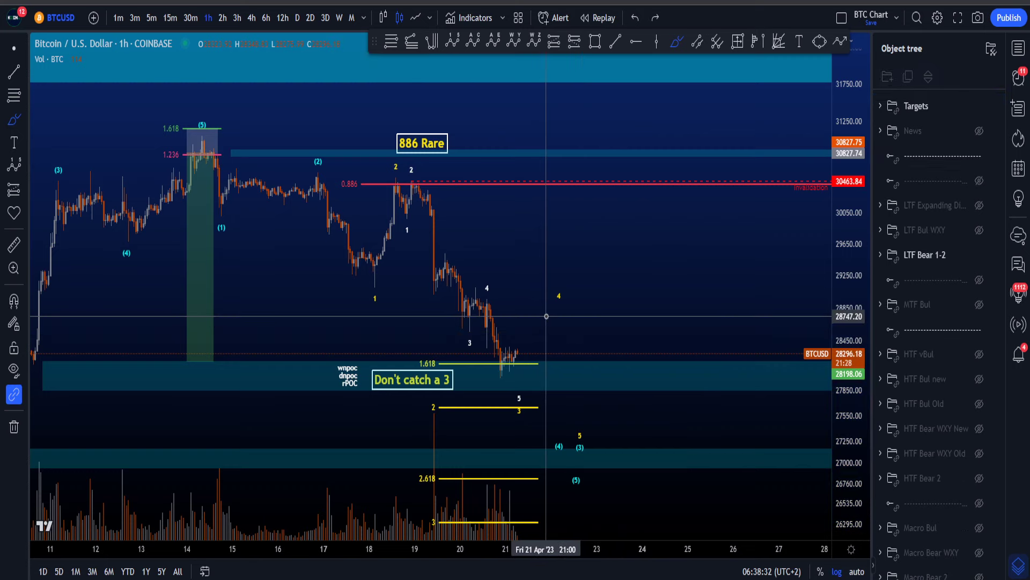
# - Circle the 0.886 retracement label with the brush, and undo the circle
pyautogui.moveTo(851, 299); pyautogui.dragTo(850, 279)
pyautogui.scroll(1, 510, 257)
pyautogui.moveTo(392, 168)
pyautogui.mouseDown()
pyautogui.moveTo(371, 152)
pyautogui.moveTo(346, 192)
pyautogui.moveTo(304, 202)
pyautogui.moveTo(315, 172)
pyautogui.mouseUp()
pyautogui.hotkey('ctrl', 'z')
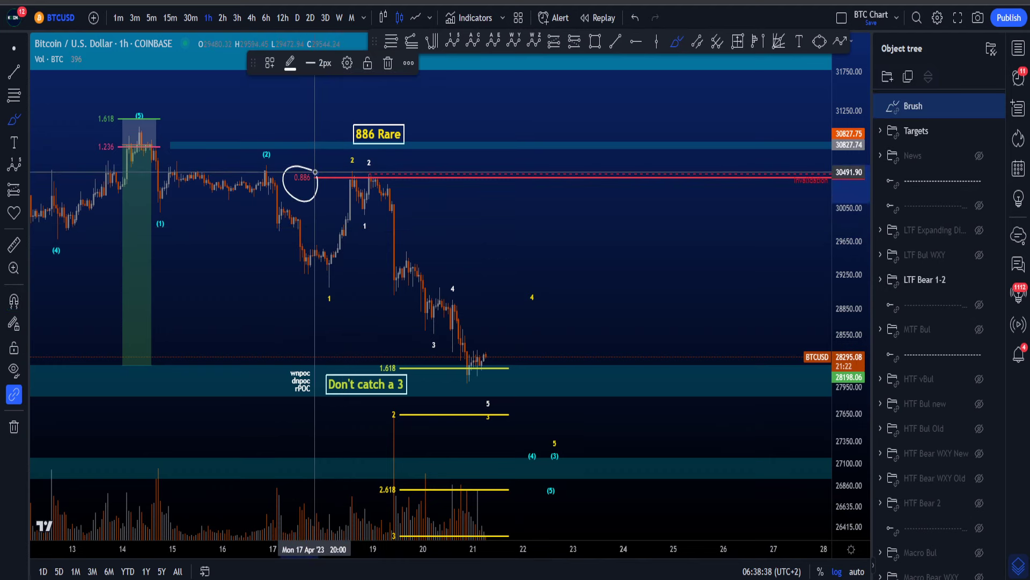
pyautogui.hotkey('ctrl', 'z')
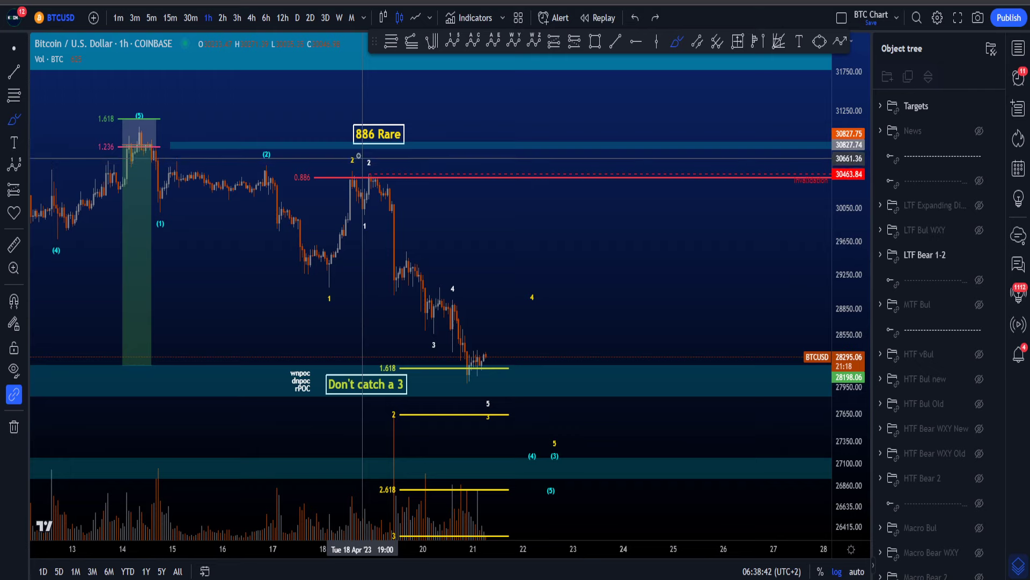
# - Brush a falling line from yellow wave 2 into the upper teal zone and a small mark near the 1.618 level, undoing both
pyautogui.moveTo(359, 156); pyautogui.dragTo(489, 359)
pyautogui.hotkey('ctrl', 'z')
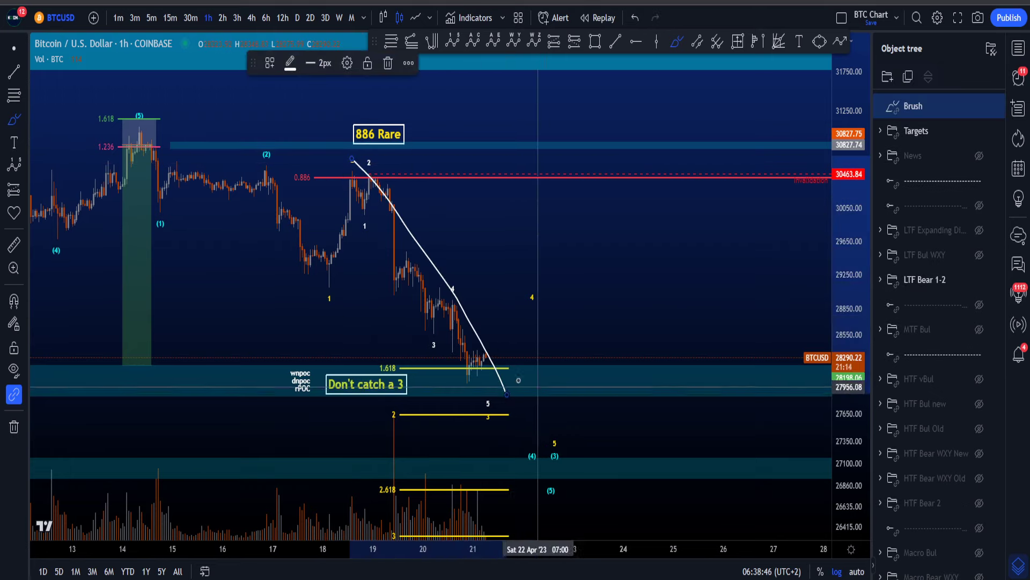
pyautogui.hotkey('ctrl', 'z')
pyautogui.moveTo(403, 358)
pyautogui.mouseDown()
pyautogui.moveTo(382, 396)
pyautogui.moveTo(403, 360)
pyautogui.mouseUp()
pyautogui.hotkey('ctrl', 'z')
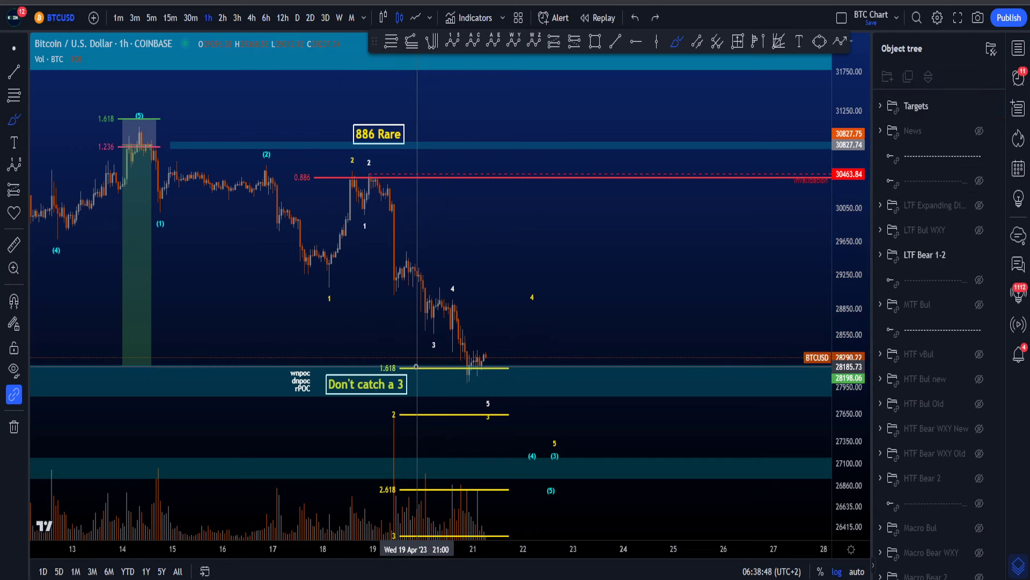
# - Move the yellow wave 3 point of the Elliott wave drawing to about 27,838 on 20 April
pyautogui.press('Escape')
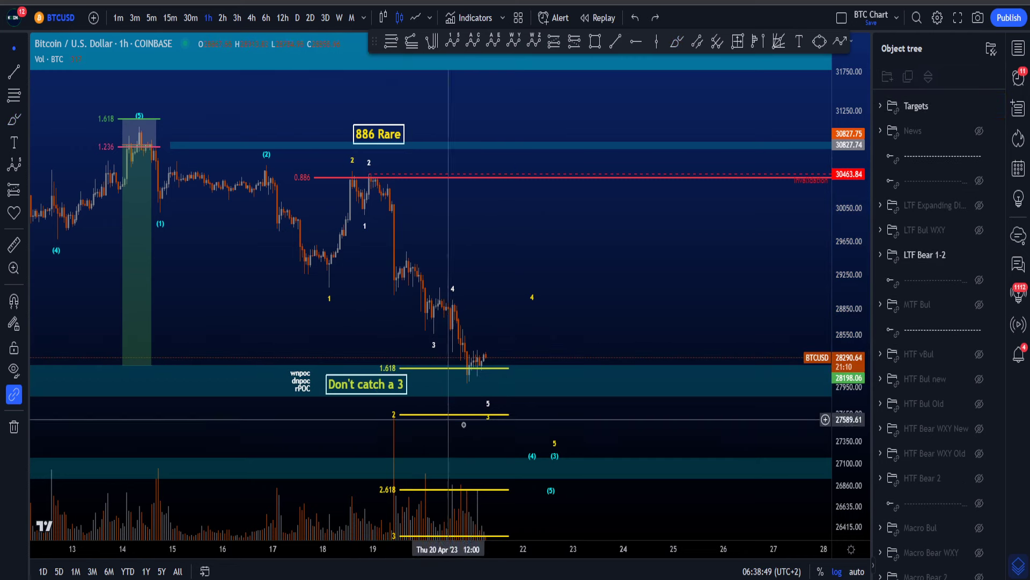
pyautogui.click(488, 418)
pyautogui.moveTo(487, 406); pyautogui.dragTo(469, 397)
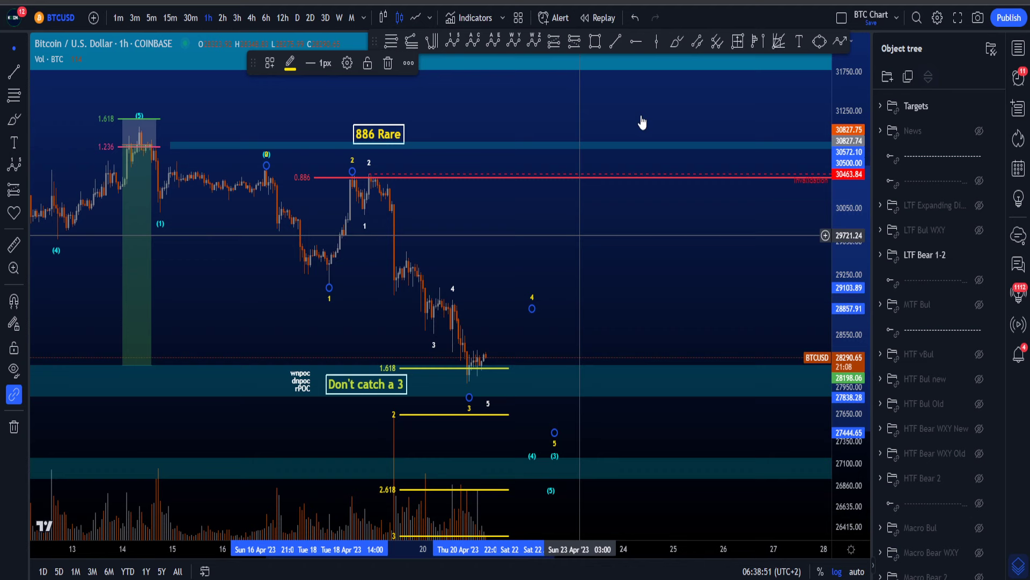
# - Brush temporary strokes by the 1.618 level, from cyan (2) to yellow 1, and down to the 3.236 extension, undoing each one
pyautogui.click(680, 42)
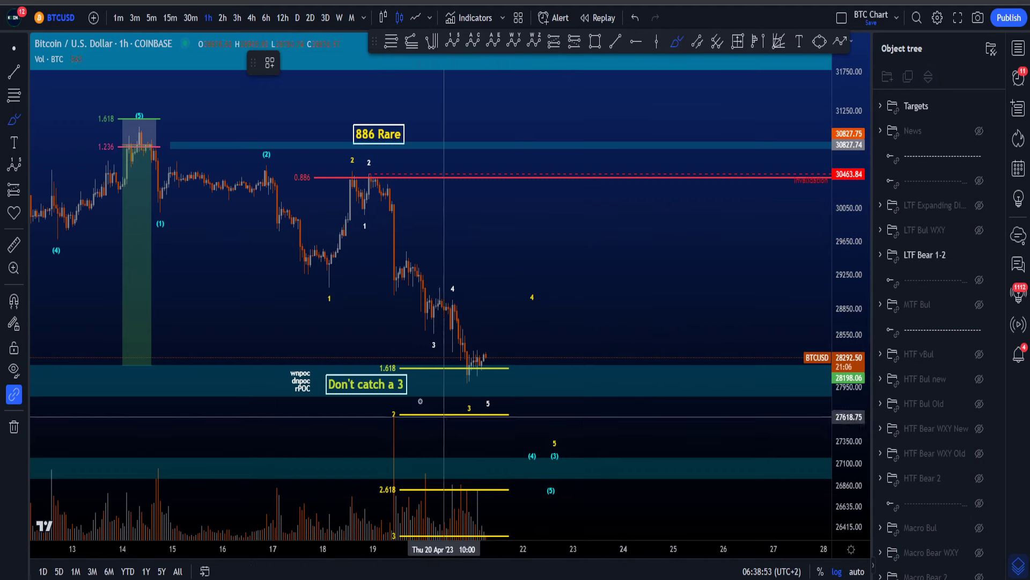
pyautogui.moveTo(411, 359); pyautogui.dragTo(387, 411)
pyautogui.hotkey('ctrl', 'z')
pyautogui.moveTo(260, 161); pyautogui.dragTo(327, 295)
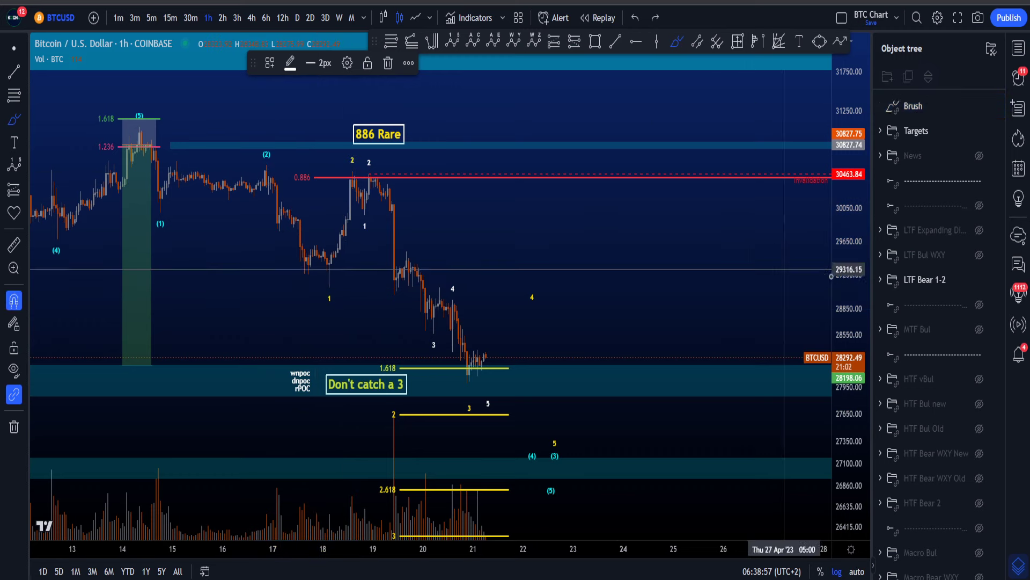
pyautogui.hotkey('ctrl', 'z')
pyautogui.moveTo(429, 390); pyautogui.dragTo(494, 526)
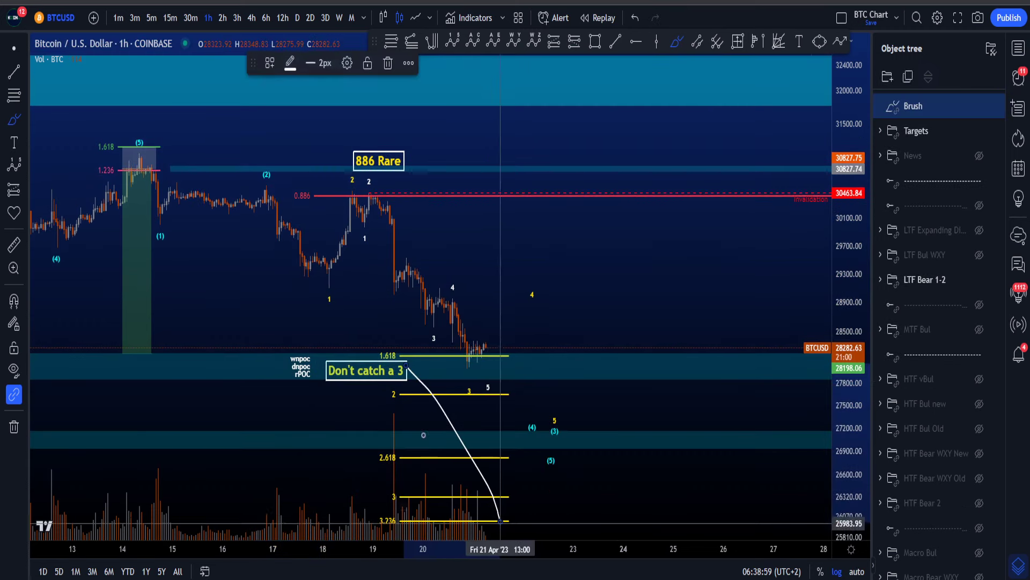
pyautogui.hotkey('ctrl', 'z')
# - Hide the volume indicator and undo a brush mark beside the 1.618 level
pyautogui.click(72, 59)
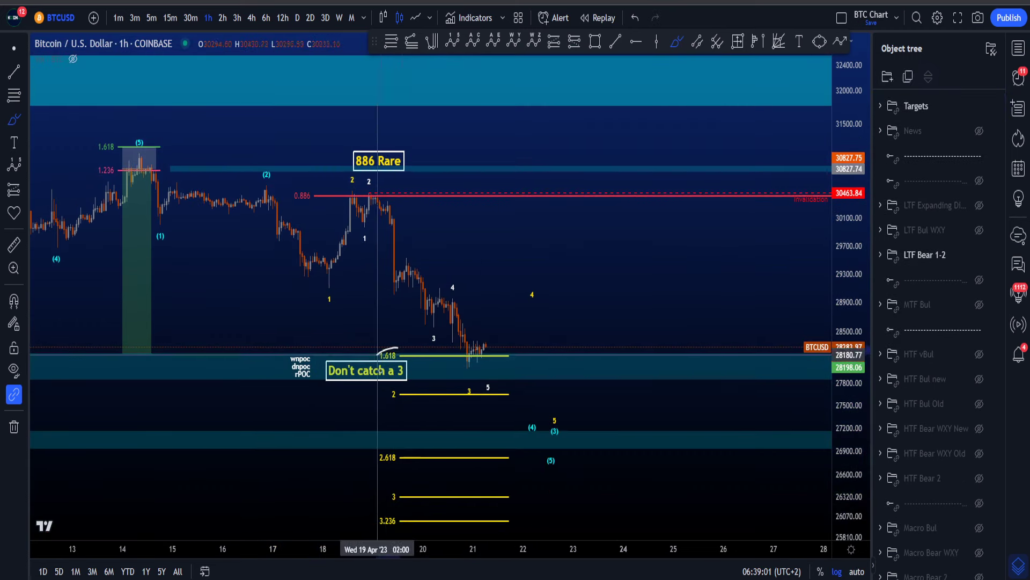
pyautogui.moveTo(379, 369); pyautogui.dragTo(391, 357)
pyautogui.hotkey('ctrl', 'z')
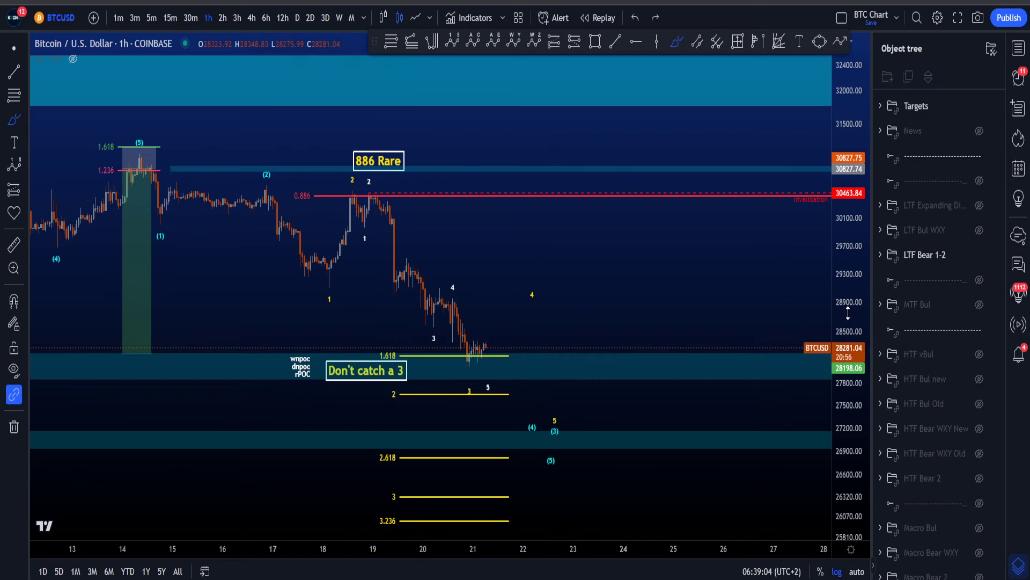
# - Brush a temporary stroke from the recent decline down past the yellow extension levels, and undo it
pyautogui.moveTo(848, 313); pyautogui.dragTo(849, 379)
pyautogui.moveTo(443, 342); pyautogui.dragTo(482, 469)
pyautogui.hotkey('ctrl', 'z')
# - Trace the white 1-2-3-4-5 wave count down from yellow wave 2 with the brush, and delete the stroke
pyautogui.moveTo(858, 511); pyautogui.dragTo(818, 397)
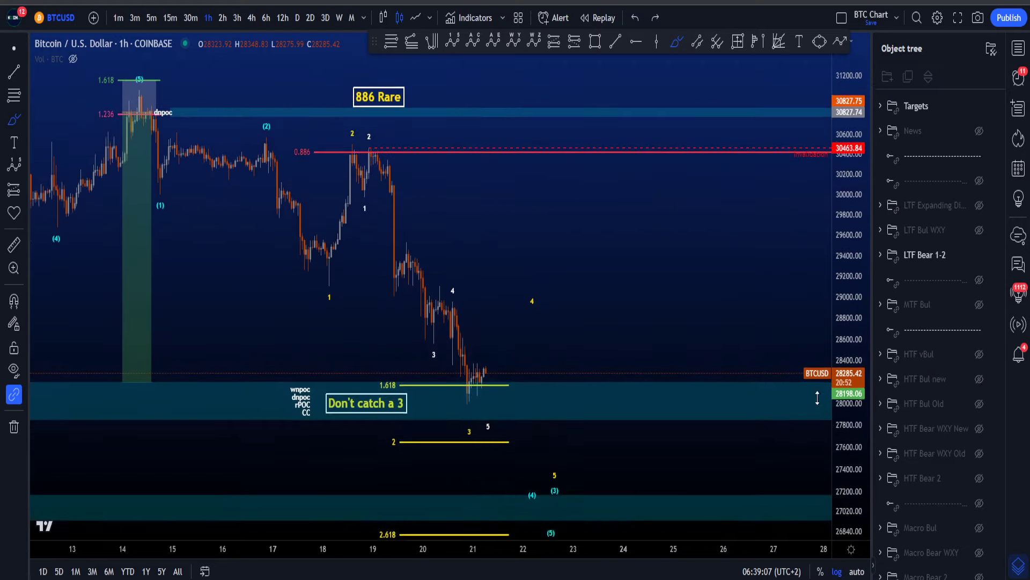
pyautogui.scroll(4, 472, 378)
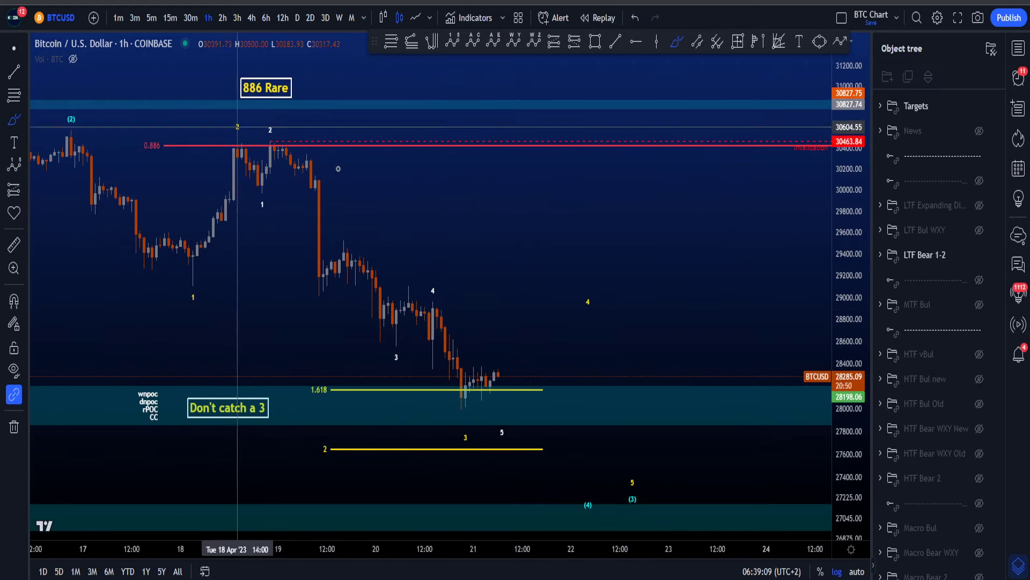
pyautogui.moveTo(238, 127)
pyautogui.mouseDown()
pyautogui.moveTo(491, 435)
pyautogui.moveTo(233, 141)
pyautogui.moveTo(257, 199)
pyautogui.mouseUp()
pyautogui.hotkey('ctrl', 'z')
pyautogui.moveTo(274, 145)
pyautogui.mouseDown()
pyautogui.moveTo(395, 342)
pyautogui.moveTo(438, 297)
pyautogui.mouseUp()
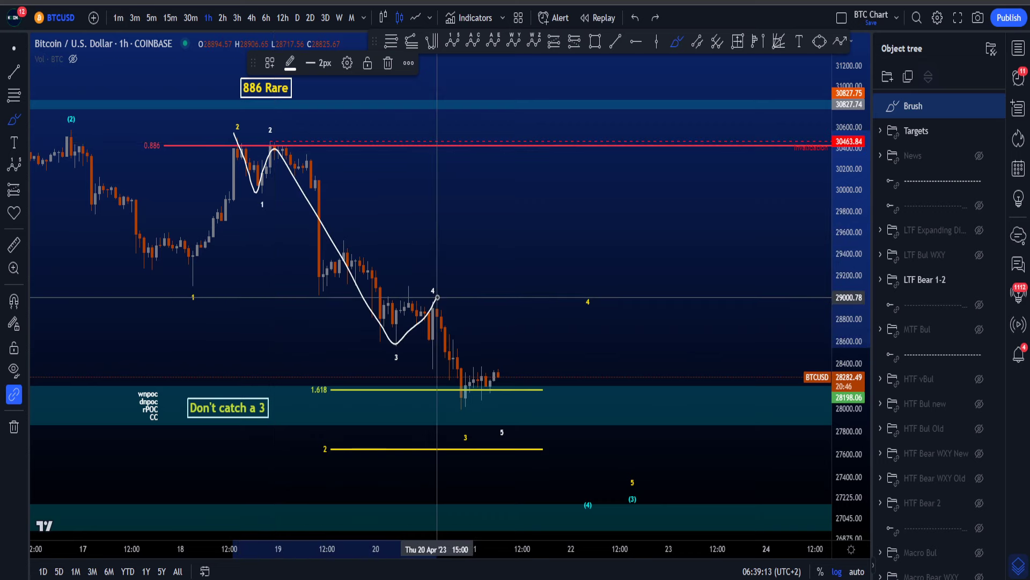
pyautogui.moveTo(459, 347); pyautogui.dragTo(498, 426)
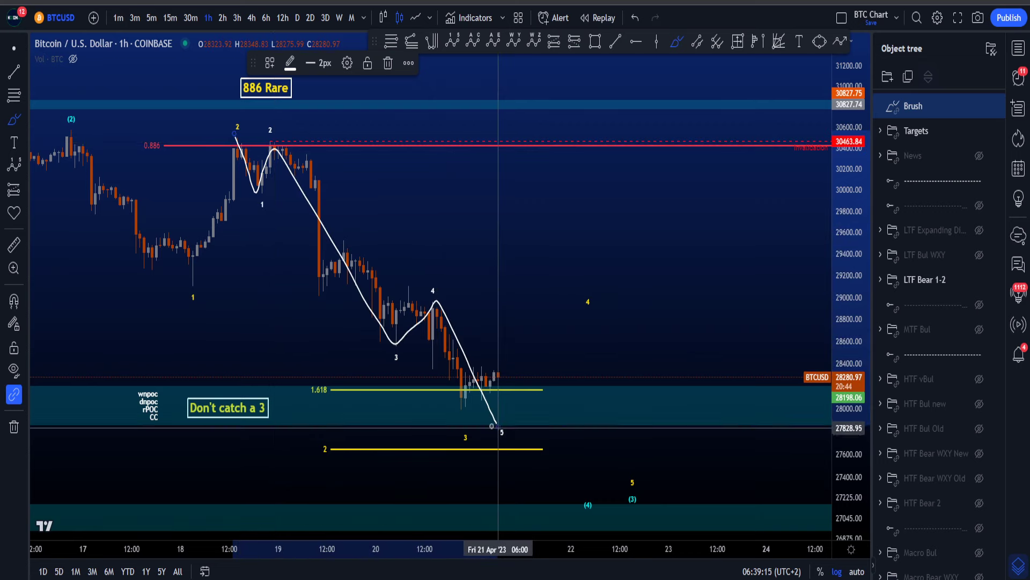
pyautogui.press('Delete')
# - Sketch the move from white wave 4 to 5 on the 15-minute chart, undoing the strokes before returning to the 1-hour chart
pyautogui.click(171, 18)
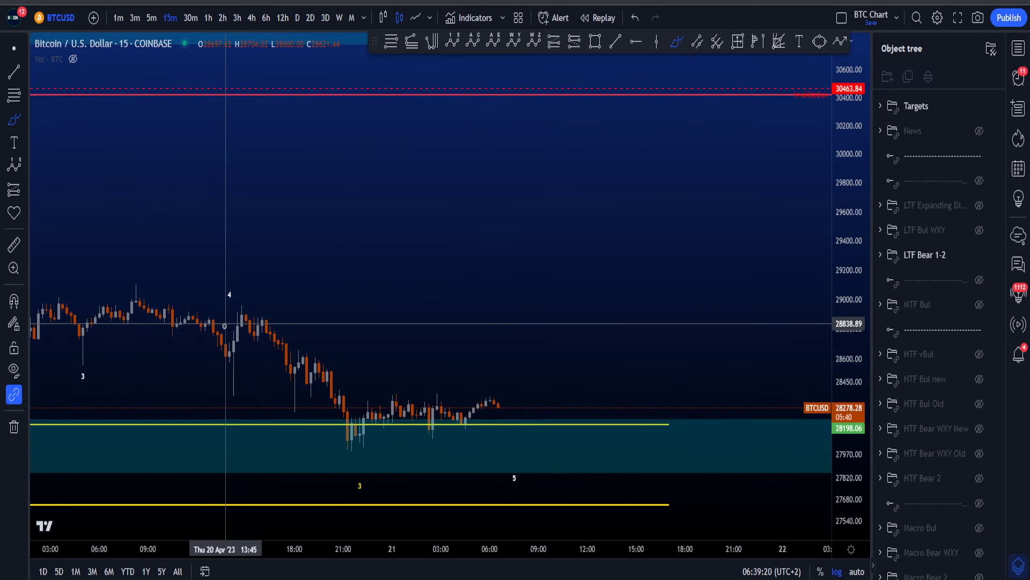
pyautogui.moveTo(237, 312)
pyautogui.mouseDown()
pyautogui.moveTo(327, 430)
pyautogui.moveTo(477, 410)
pyautogui.moveTo(515, 496)
pyautogui.mouseUp()
pyautogui.hotkey('ctrl', 'z')
pyautogui.moveTo(529, 457); pyautogui.dragTo(522, 472)
pyautogui.hotkey('ctrl', 'z')
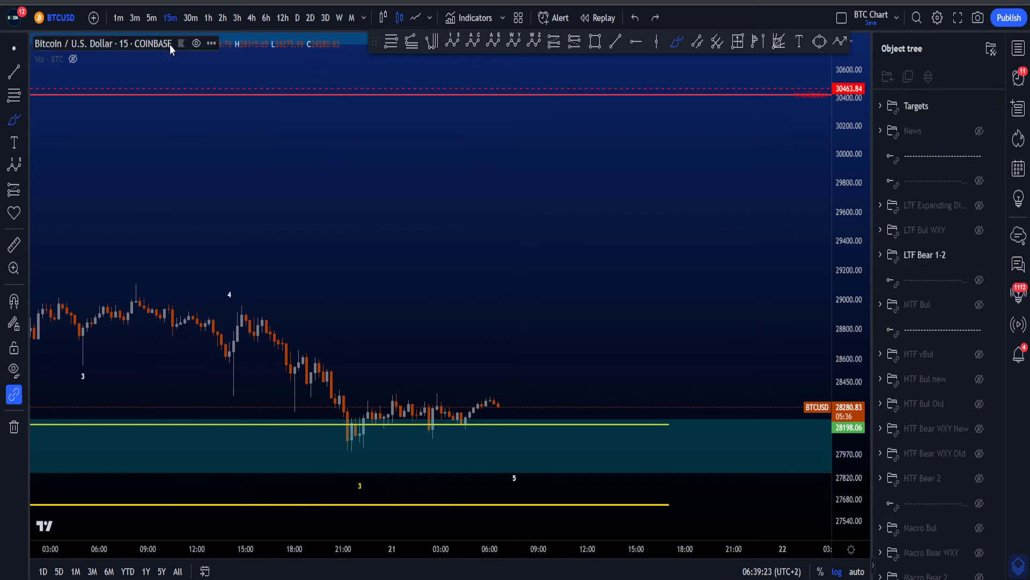
pyautogui.click(208, 17)
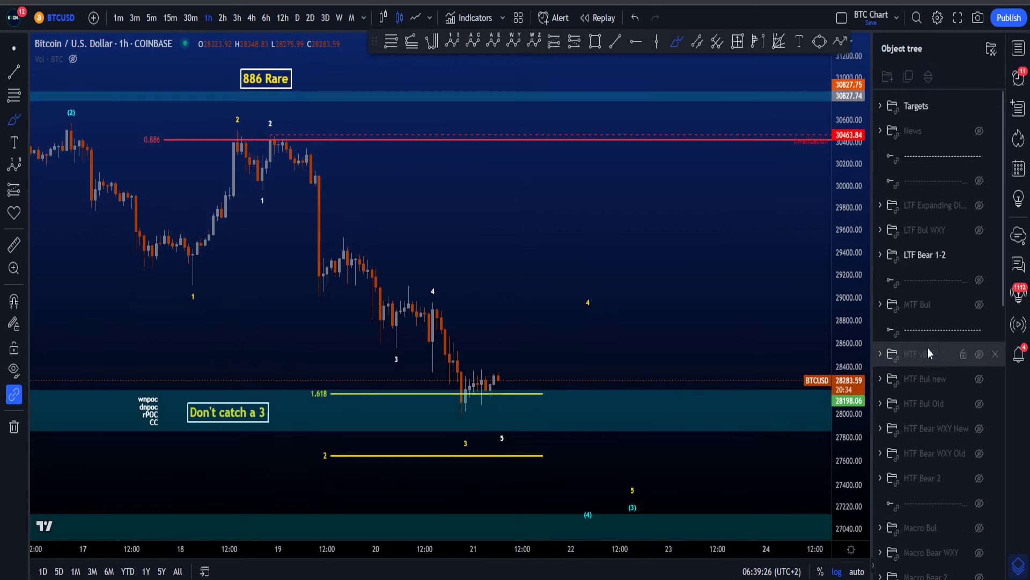
# - Show the HTF npocs and npocs drawing groups on the chart
pyautogui.scroll(-7, 920, 408)
pyautogui.scroll(-5, 951, 421)
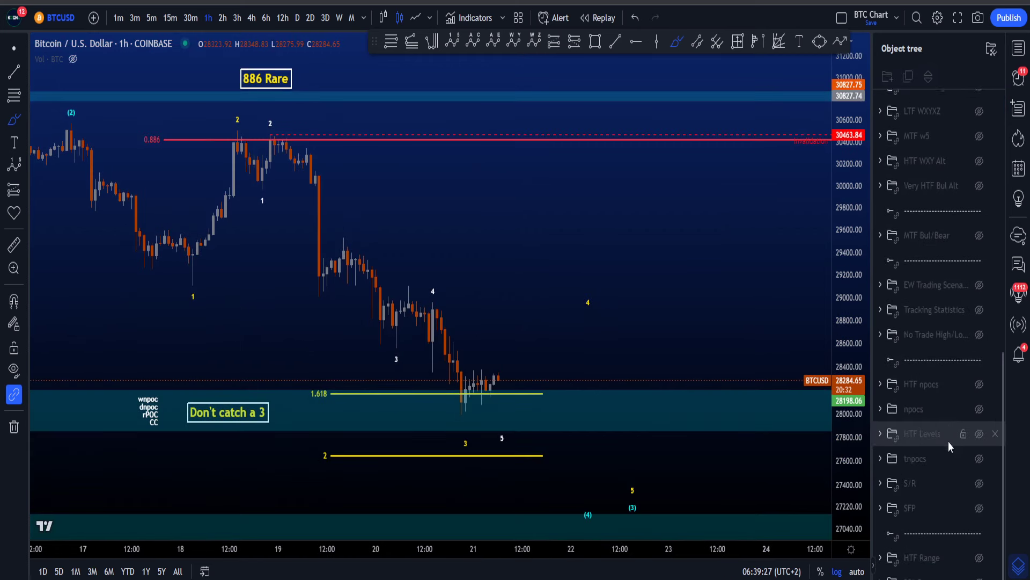
pyautogui.click(980, 325)
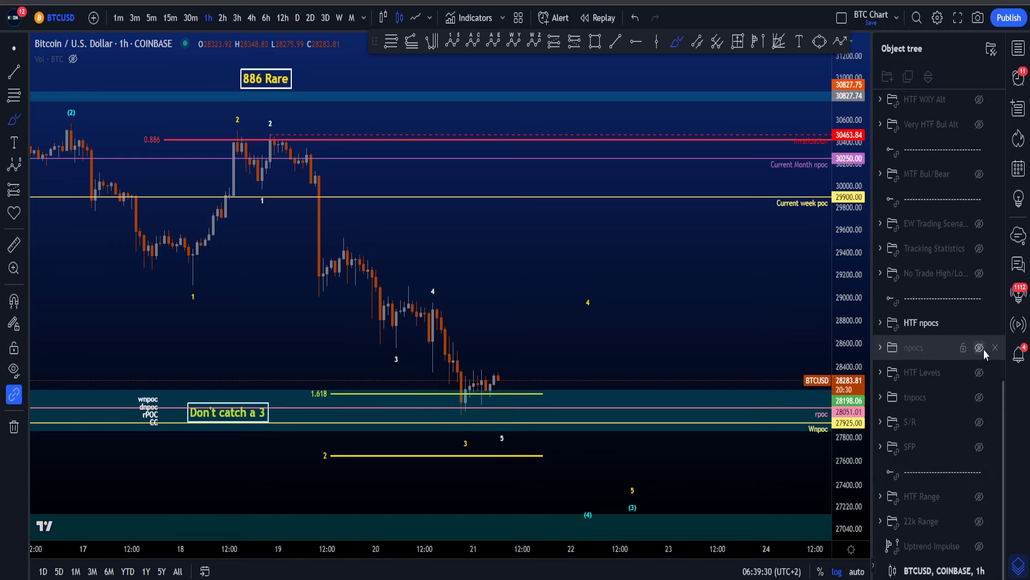
pyautogui.click(981, 348)
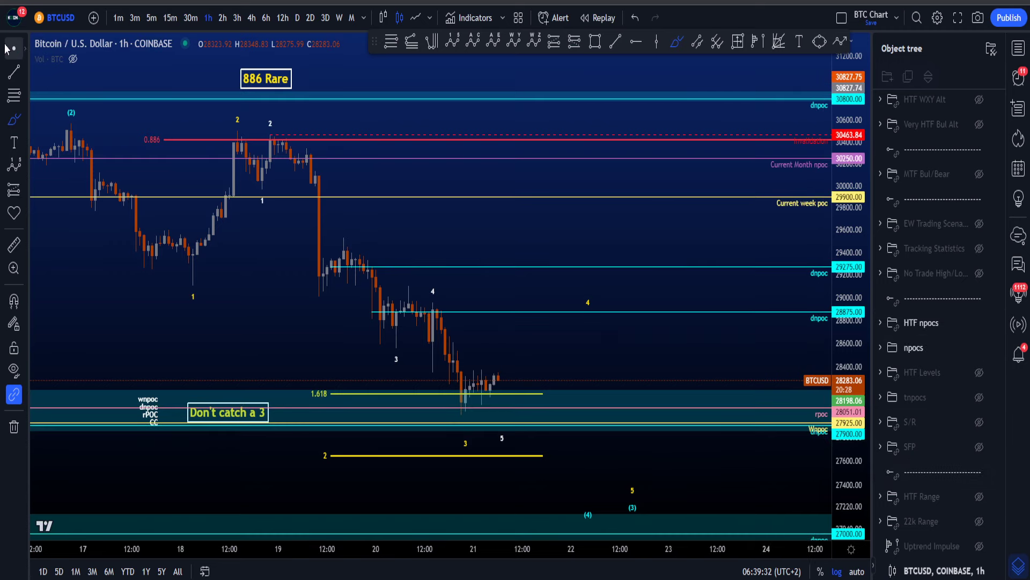
# - Circle the recent low at the rpoc line with the brush, and undo the circle
pyautogui.moveTo(578, 337); pyautogui.dragTo(567, 253)
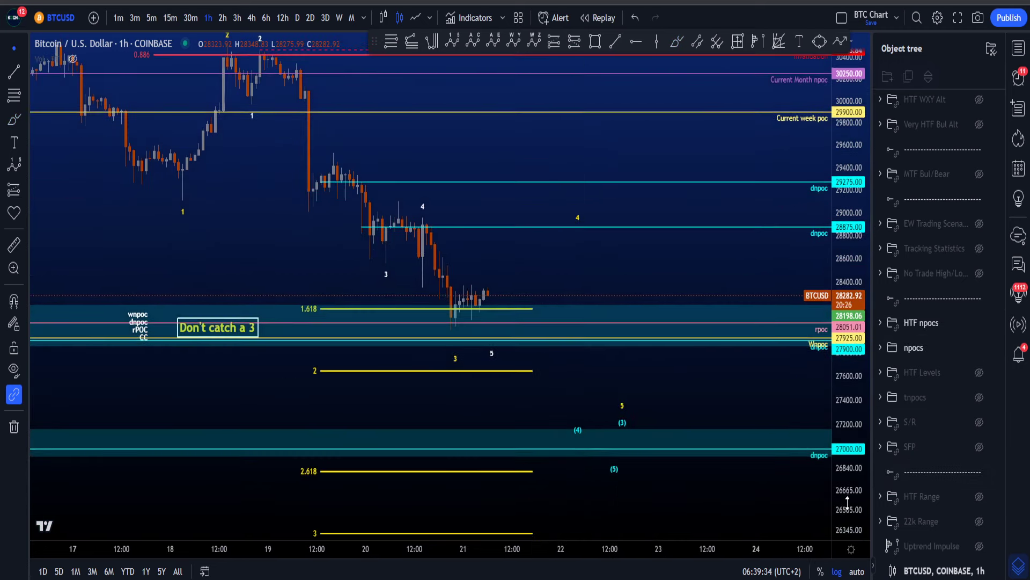
pyautogui.moveTo(846, 501); pyautogui.dragTo(845, 412)
pyautogui.moveTo(630, 248); pyautogui.dragTo(626, 233)
pyautogui.click(677, 41)
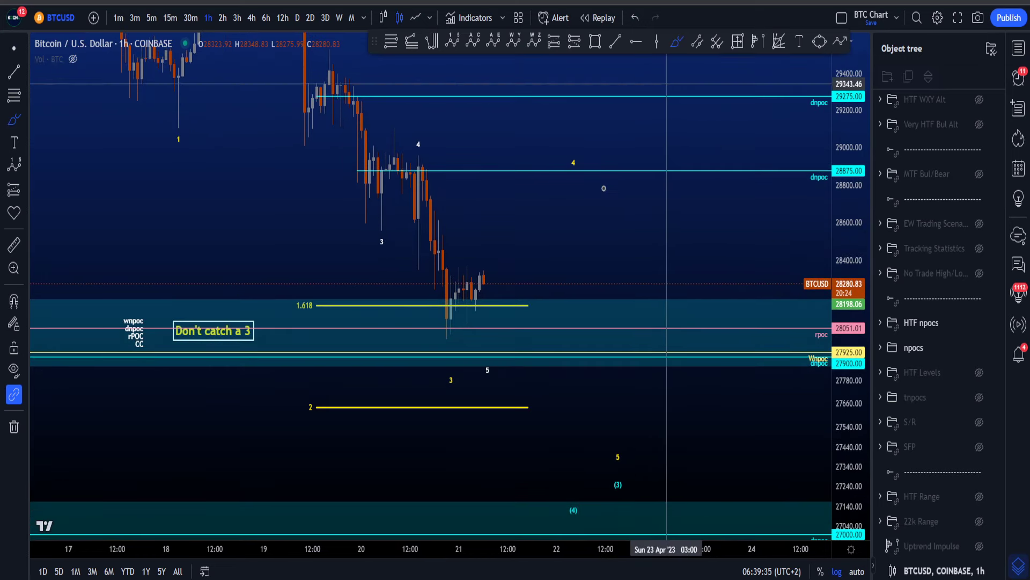
pyautogui.moveTo(452, 328)
pyautogui.mouseDown()
pyautogui.moveTo(448, 343)
pyautogui.moveTo(459, 319)
pyautogui.mouseUp()
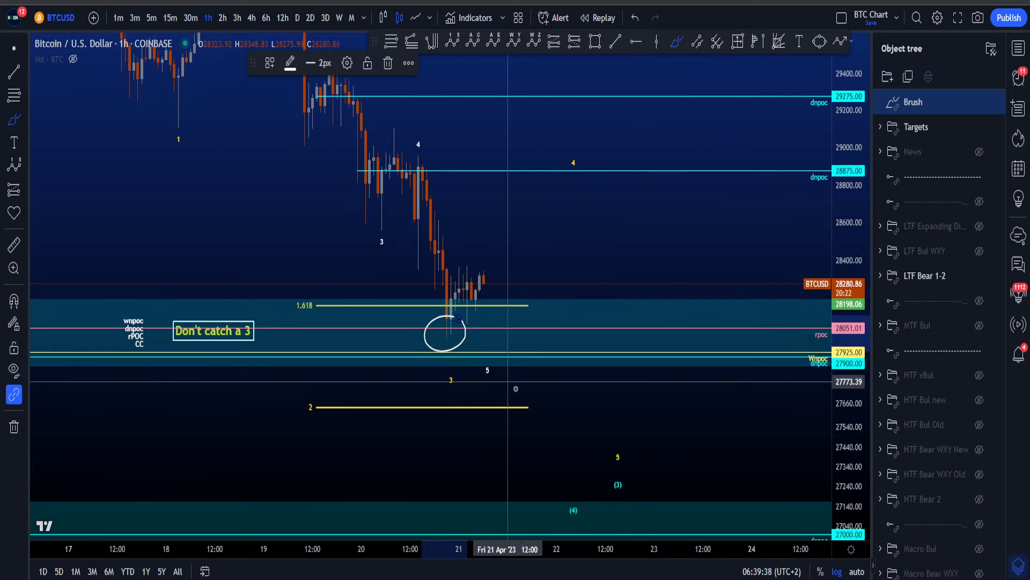
pyautogui.hotkey('ctrl', 'z')
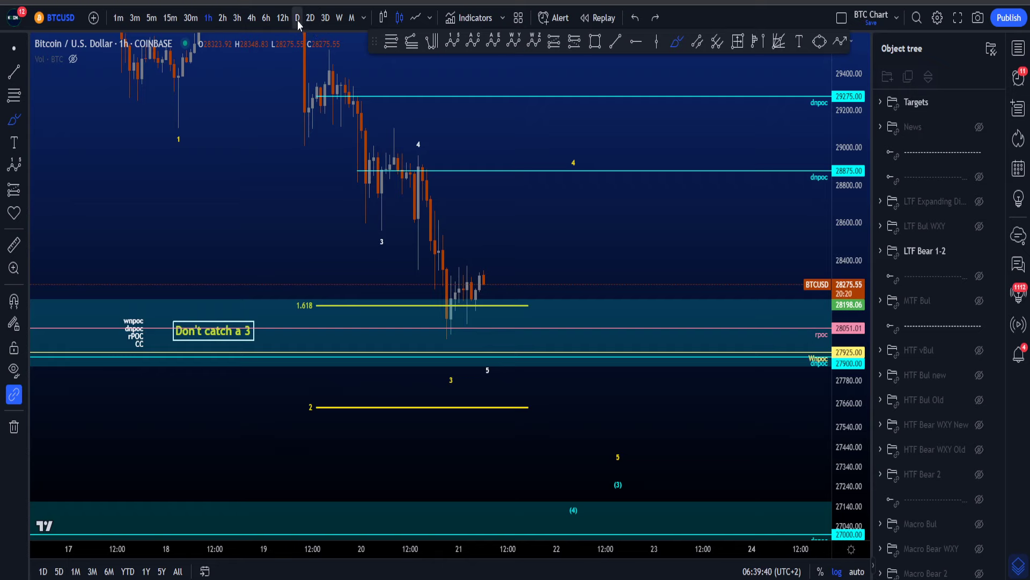
# - Circle the March–April consolidation on the daily chart, undoing the strokes before returning to the 1-hour chart
pyautogui.click(298, 20)
pyautogui.moveTo(848, 335); pyautogui.dragTo(847, 475)
pyautogui.moveTo(420, 374); pyautogui.dragTo(338, 367)
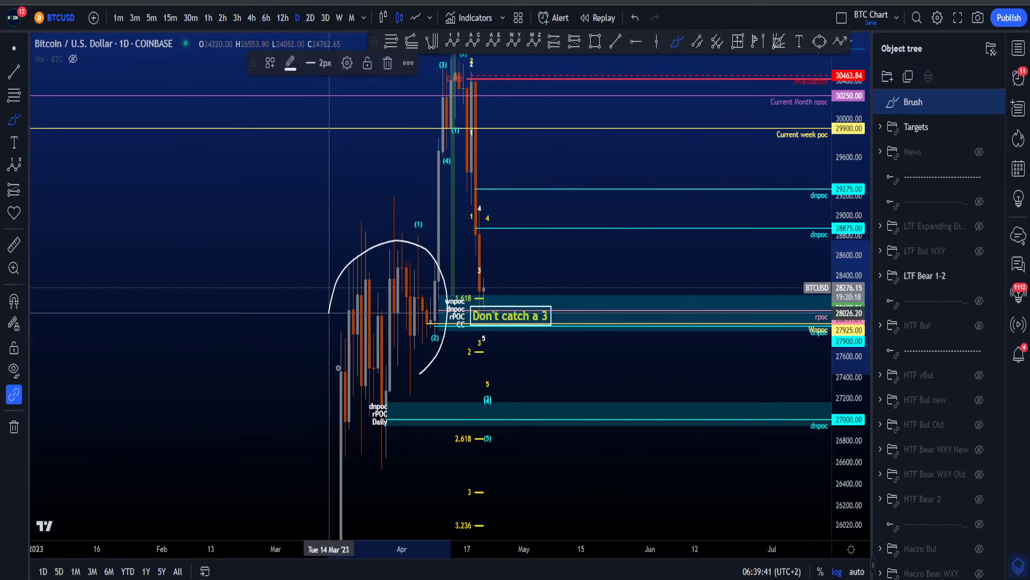
pyautogui.moveTo(329, 312)
pyautogui.mouseDown()
pyautogui.moveTo(371, 236)
pyautogui.moveTo(322, 300)
pyautogui.moveTo(301, 285)
pyautogui.moveTo(349, 258)
pyautogui.mouseUp()
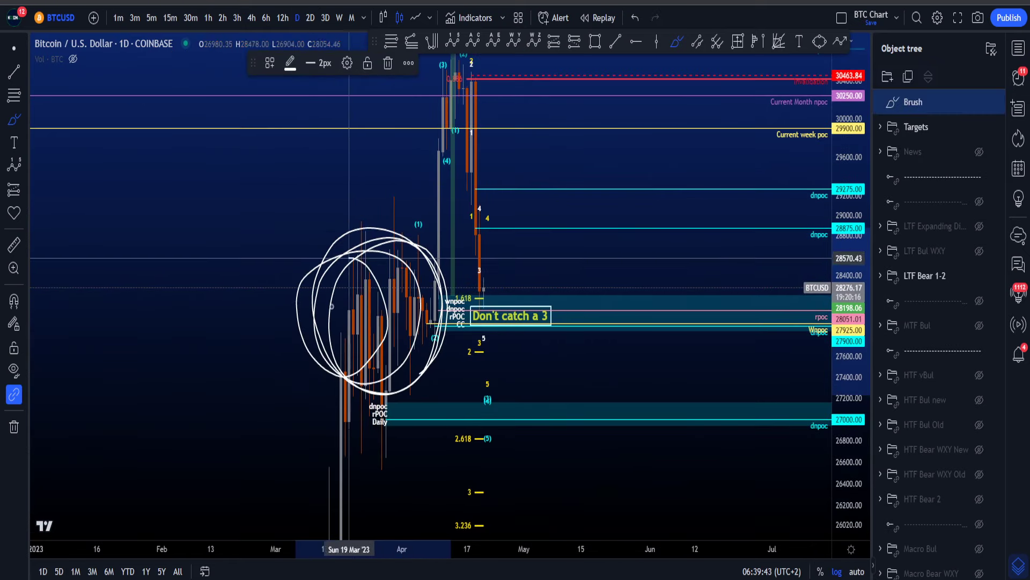
pyautogui.hotkey('ctrl', 'z')
pyautogui.click(209, 19)
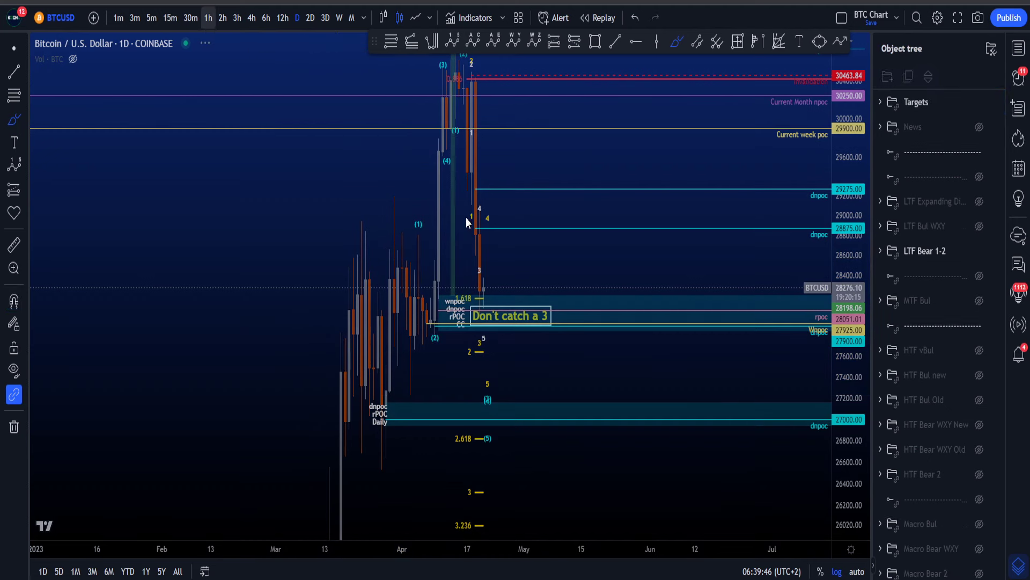
# - Circle the recent low near the rpoc line and bracket the 27925 and 27900 npoc labels with the brush, undoing each stroke
pyautogui.moveTo(858, 487); pyautogui.dragTo(855, 365)
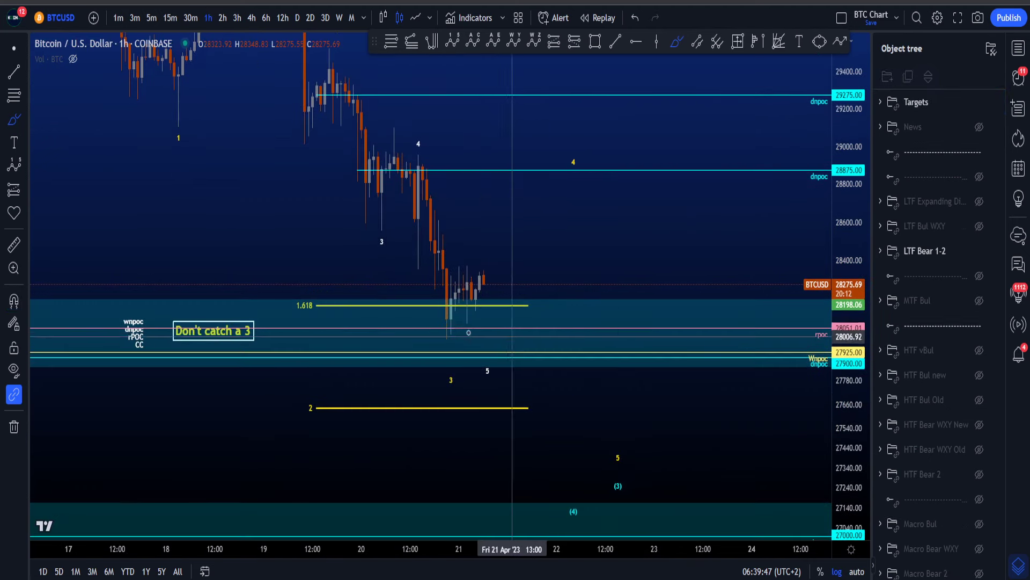
pyautogui.moveTo(451, 310); pyautogui.dragTo(455, 312)
pyautogui.hotkey('ctrl', 'z')
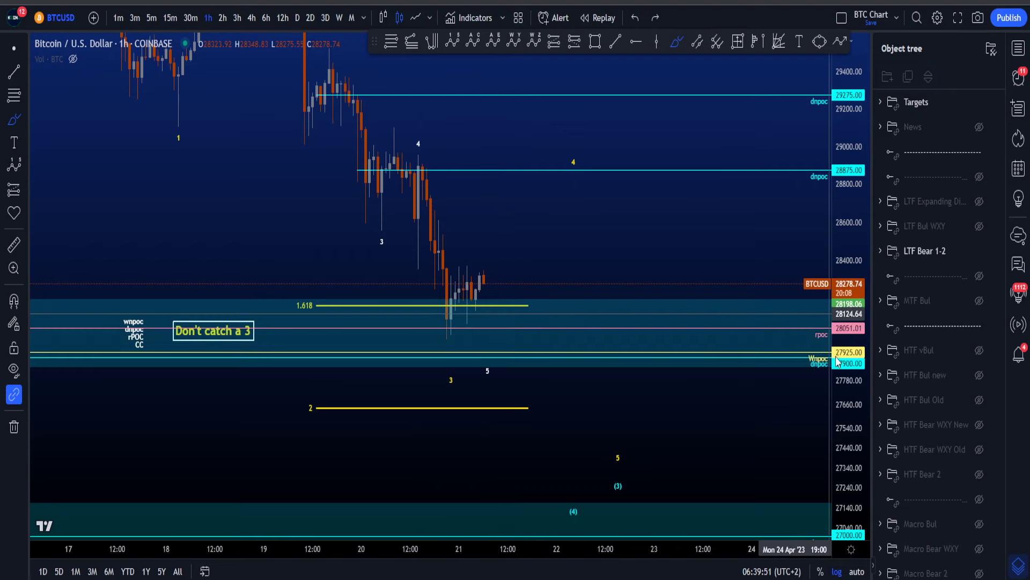
pyautogui.moveTo(814, 344); pyautogui.dragTo(807, 384)
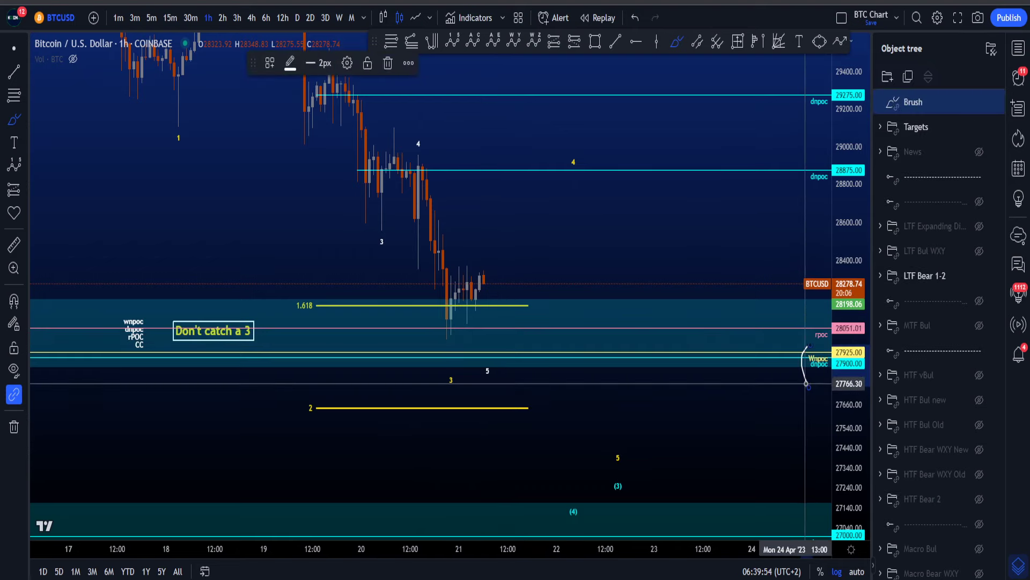
pyautogui.hotkey('ctrl', 'z')
pyautogui.hotkey('ctrl', 'y')
pyautogui.hotkey('ctrl', 'z')
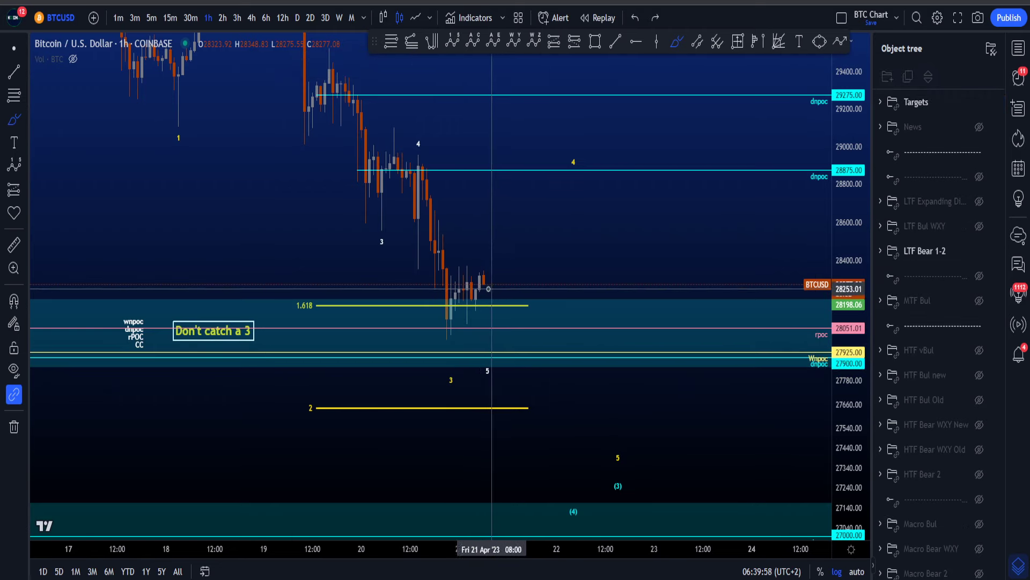
# - Sketch a drop from the current price to the 27900 dnpoc and circle yellow wave 4 at the 28875 dnpoc, undoing both strokes
pyautogui.moveTo(482, 283); pyautogui.dragTo(497, 322)
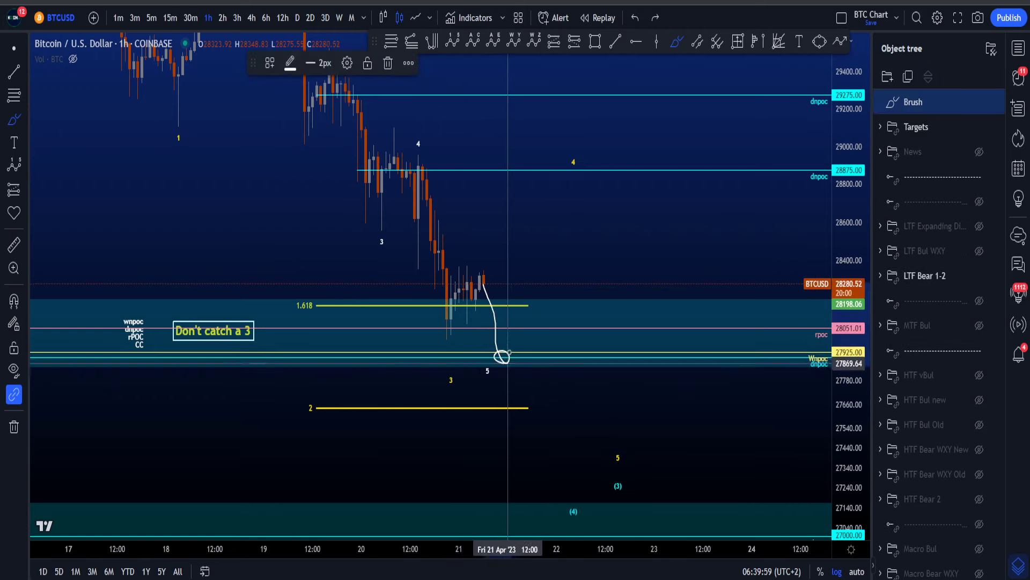
pyautogui.hotkey('ctrl', 'z')
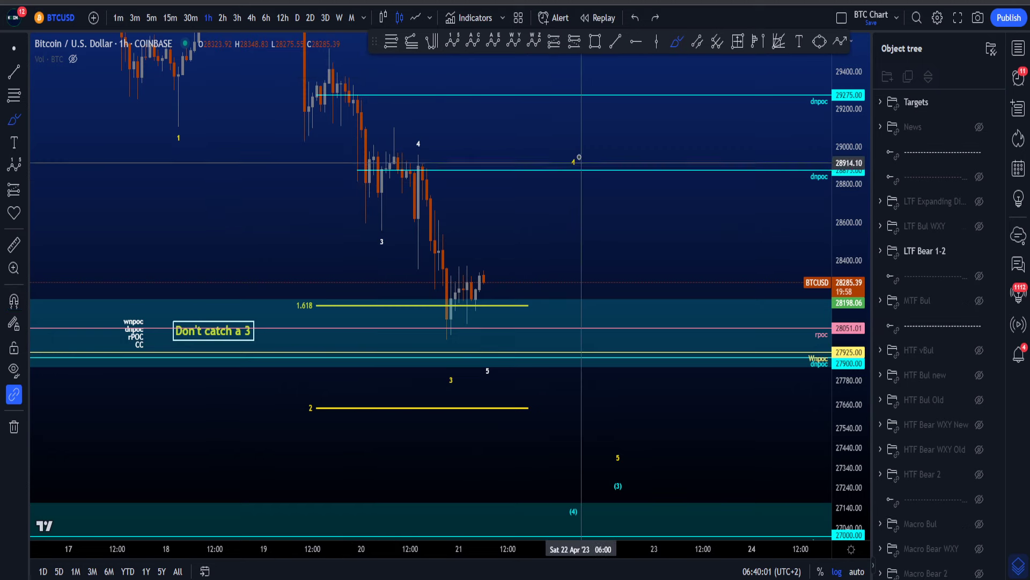
pyautogui.moveTo(577, 157); pyautogui.dragTo(581, 188)
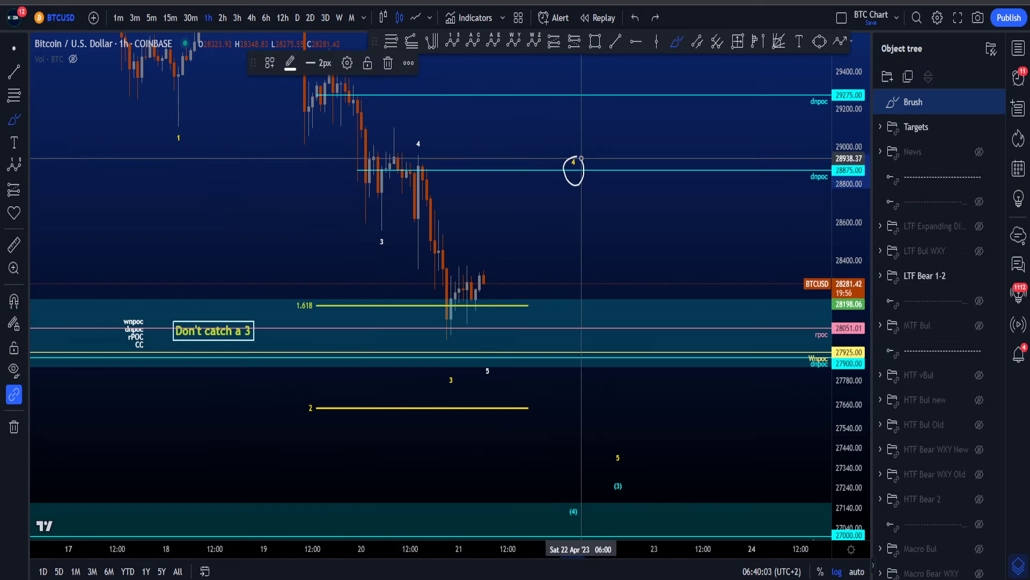
pyautogui.hotkey('ctrl', 'z')
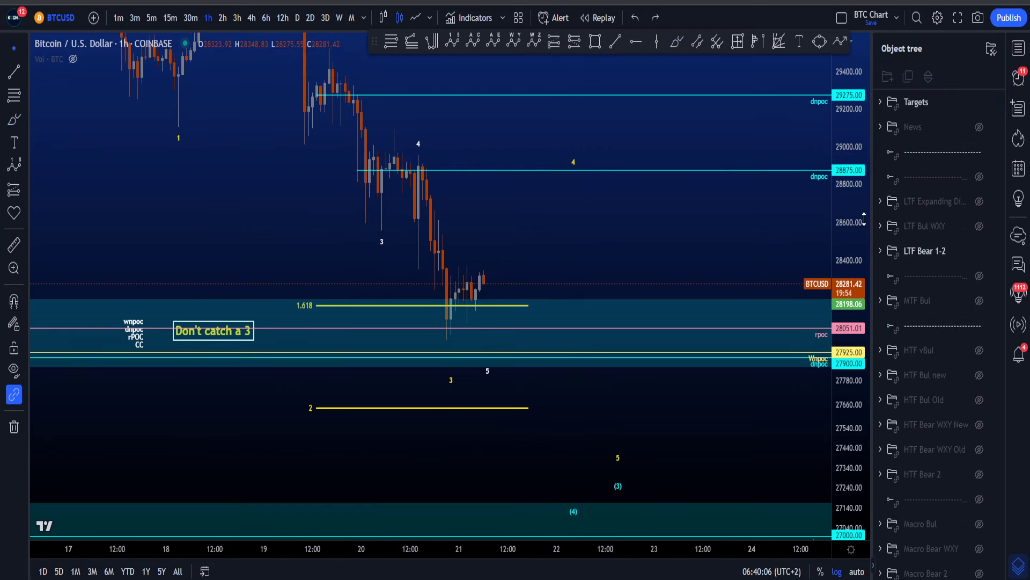
# - Trace the decline from yellow wave 2 down toward white wave 5, and undo the stroke
pyautogui.moveTo(848, 199); pyautogui.dragTo(816, 330)
pyautogui.moveTo(701, 234); pyautogui.dragTo(641, 371)
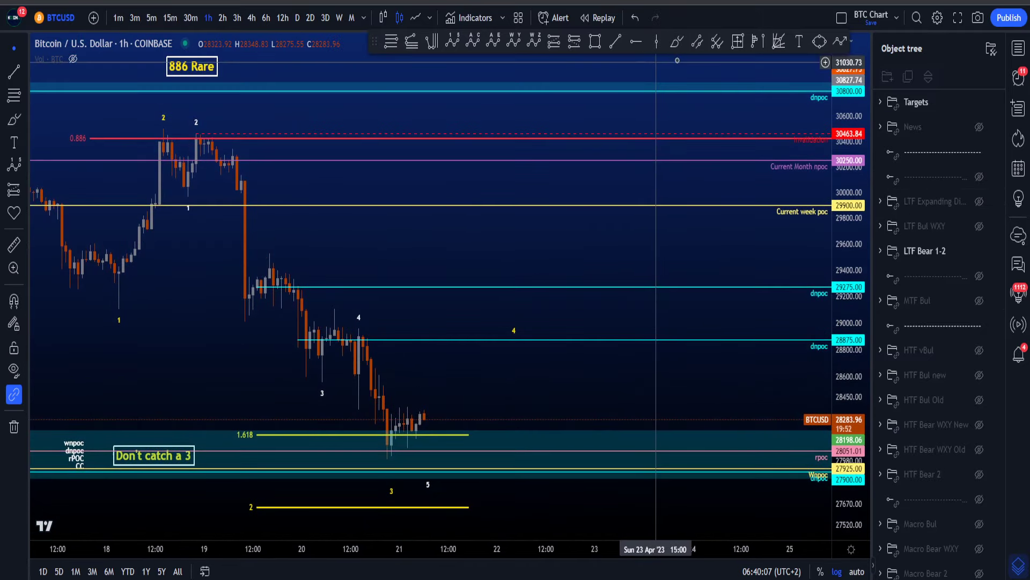
pyautogui.moveTo(149, 129)
pyautogui.mouseDown()
pyautogui.moveTo(217, 144)
pyautogui.moveTo(313, 372)
pyautogui.moveTo(361, 317)
pyautogui.moveTo(428, 481)
pyautogui.moveTo(451, 451)
pyautogui.moveTo(444, 461)
pyautogui.mouseUp()
pyautogui.hotkey('ctrl', 'z')
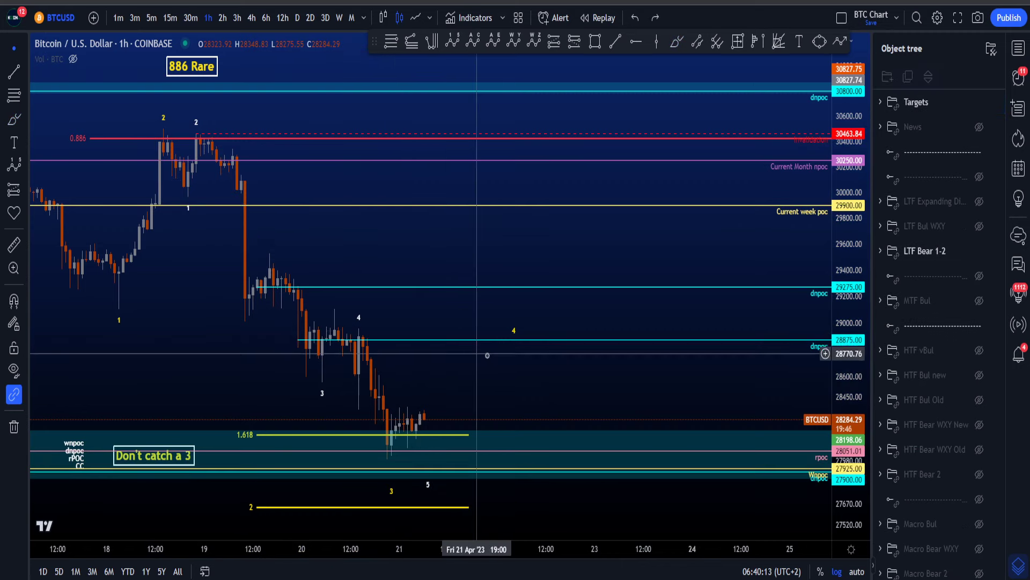
# - Draw a Fib Retracement from the yellow wave 2 high at 30500 to about 27858.59, showing its 0.146 to 0.618 levels
pyautogui.moveTo(514, 363); pyautogui.dragTo(475, 311)
pyautogui.moveTo(848, 241); pyautogui.dragTo(848, 271)
pyautogui.scroll(-2, 564, 302)
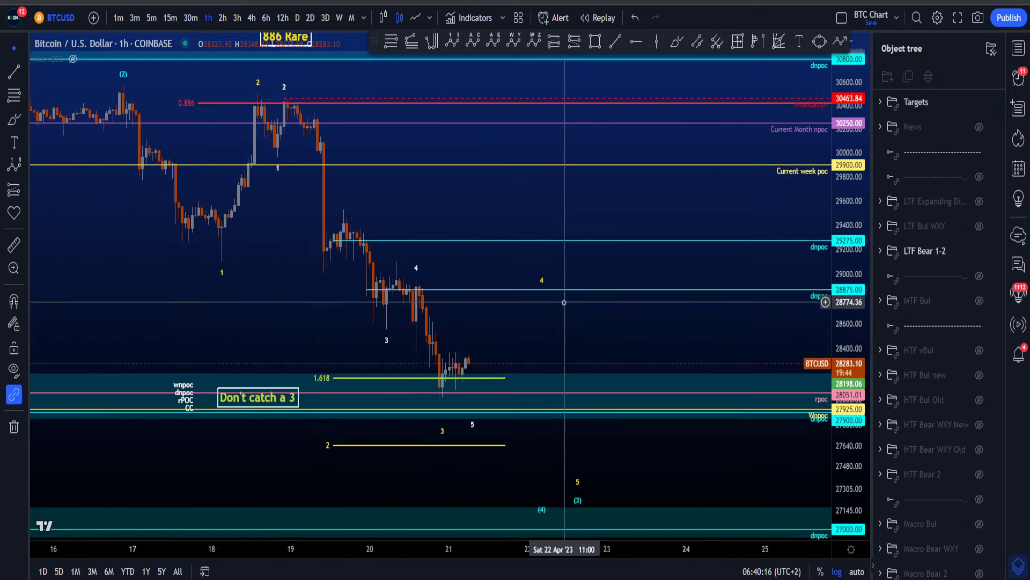
pyautogui.moveTo(564, 302); pyautogui.dragTo(532, 307)
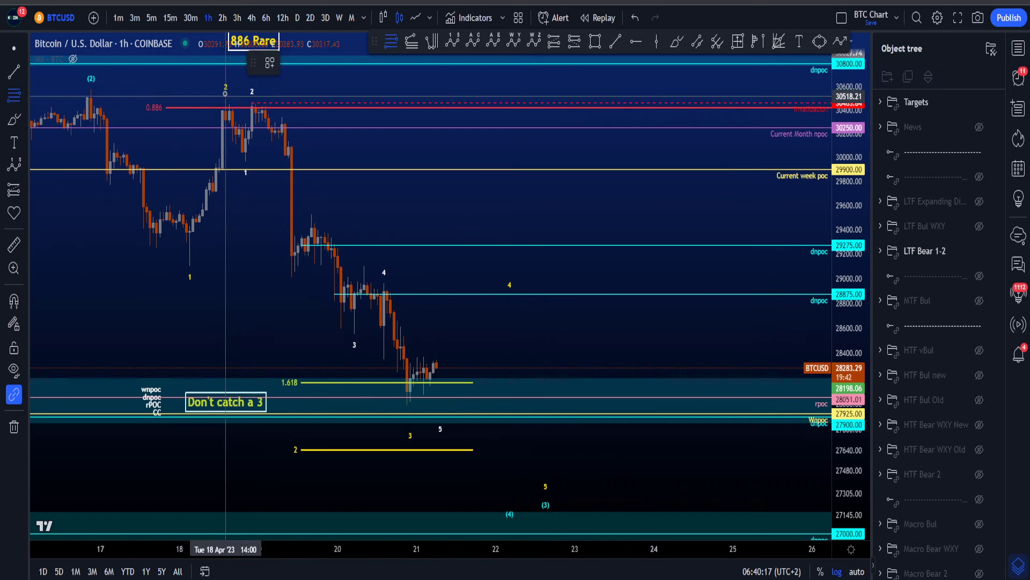
pyautogui.press('ctrl')
pyautogui.press('ctrl')
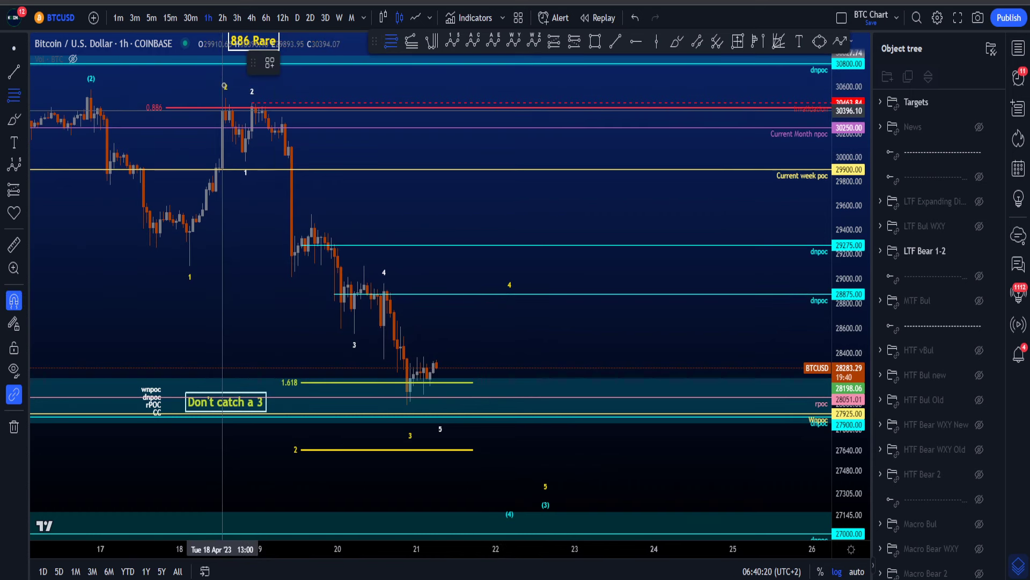
pyautogui.click(226, 98)
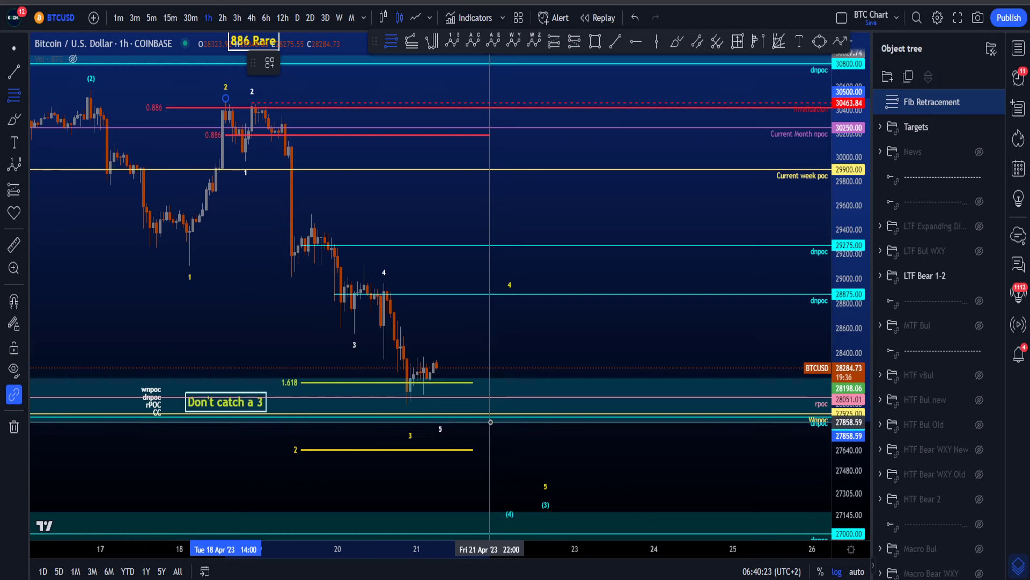
pyautogui.click(492, 421)
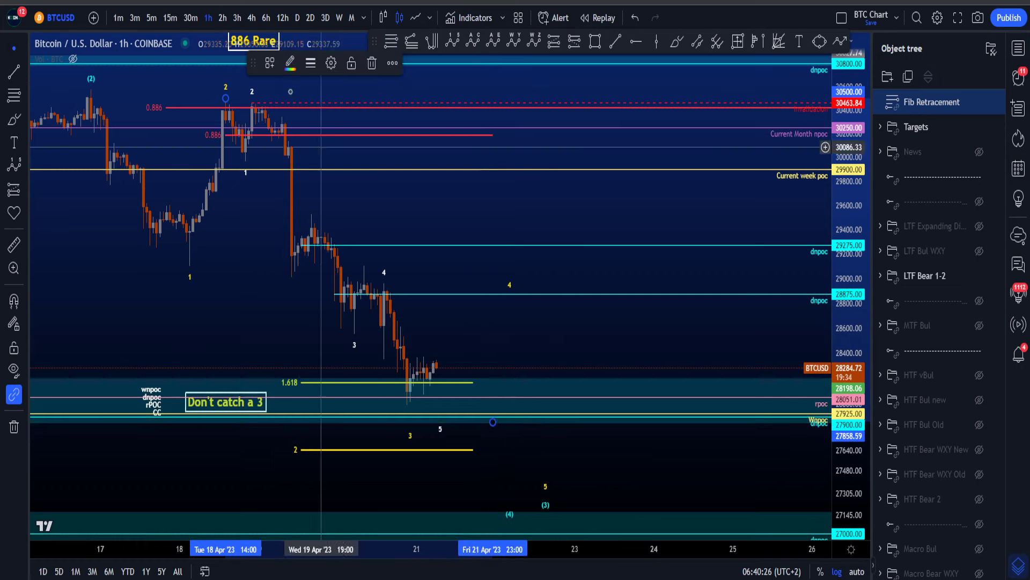
pyautogui.click(348, 412)
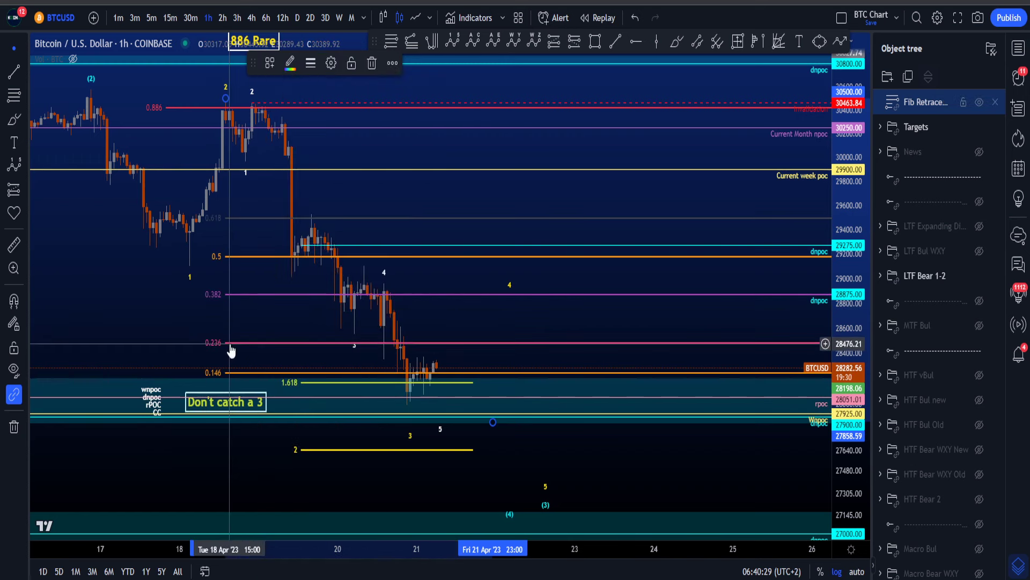
# - Delete the stray copy of the Fib Retracement and shift the original sideways so it starts at the latest candles
pyautogui.moveTo(231, 350); pyautogui.dragTo(388, 368)
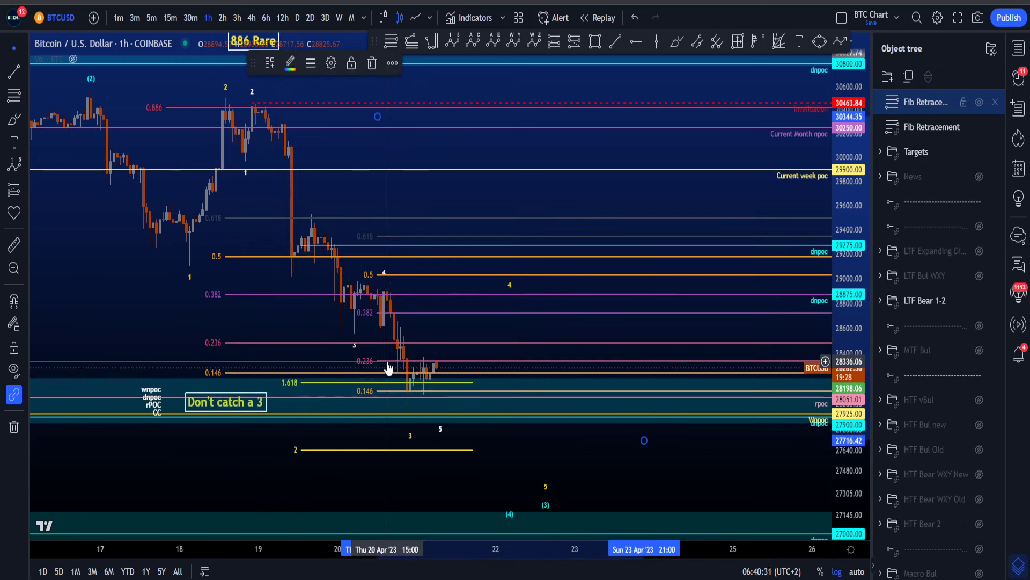
pyautogui.press('Delete')
pyautogui.moveTo(227, 294); pyautogui.dragTo(447, 295)
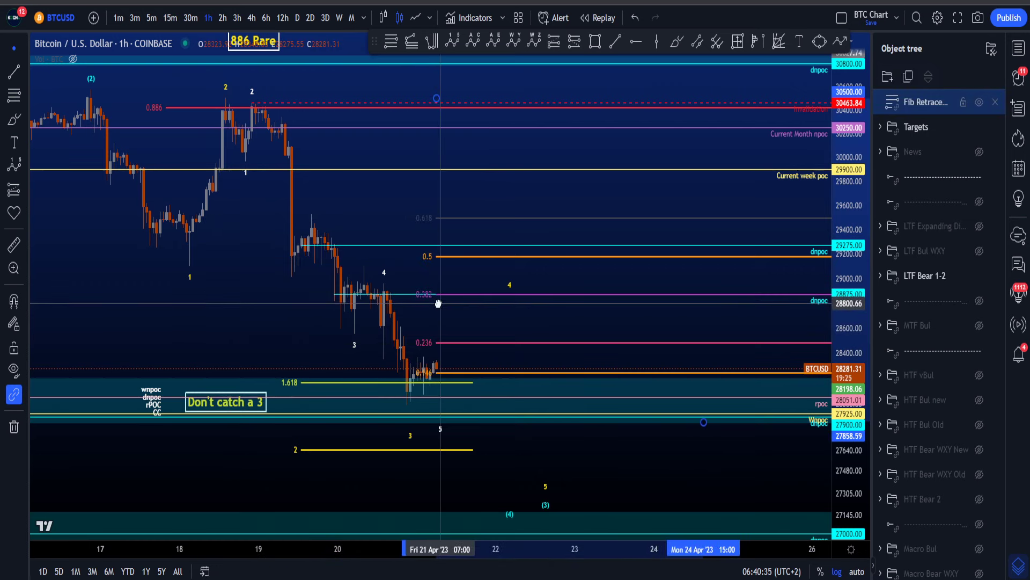
# - Mark the 28875 dnpoc, the 0.5 retracement label and the 29275 dnpoc with brush strokes, undoing all of them
pyautogui.click(677, 42)
pyautogui.moveTo(811, 282); pyautogui.dragTo(818, 317)
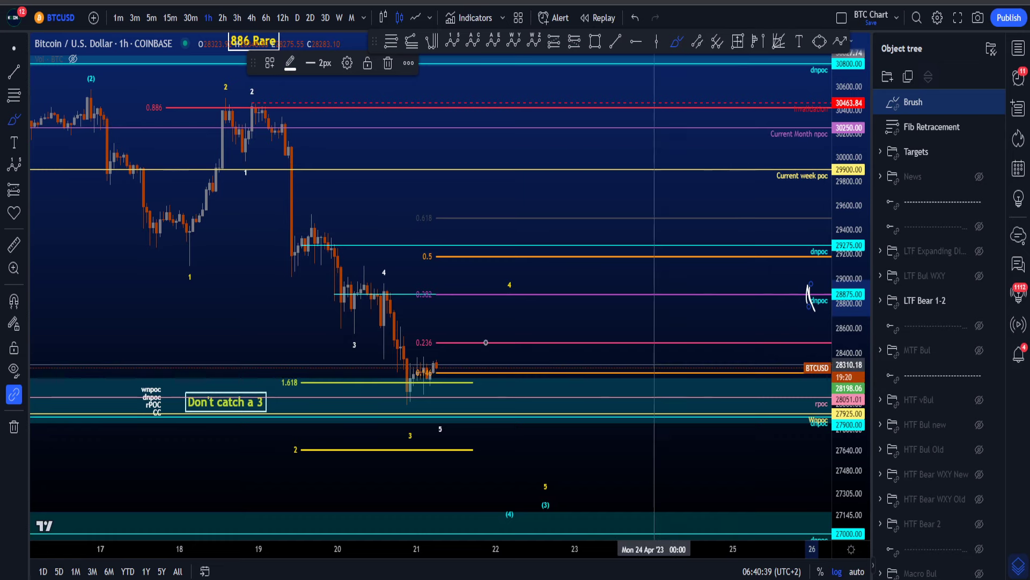
pyautogui.moveTo(436, 242)
pyautogui.mouseDown()
pyautogui.moveTo(421, 265)
pyautogui.moveTo(435, 239)
pyautogui.mouseUp()
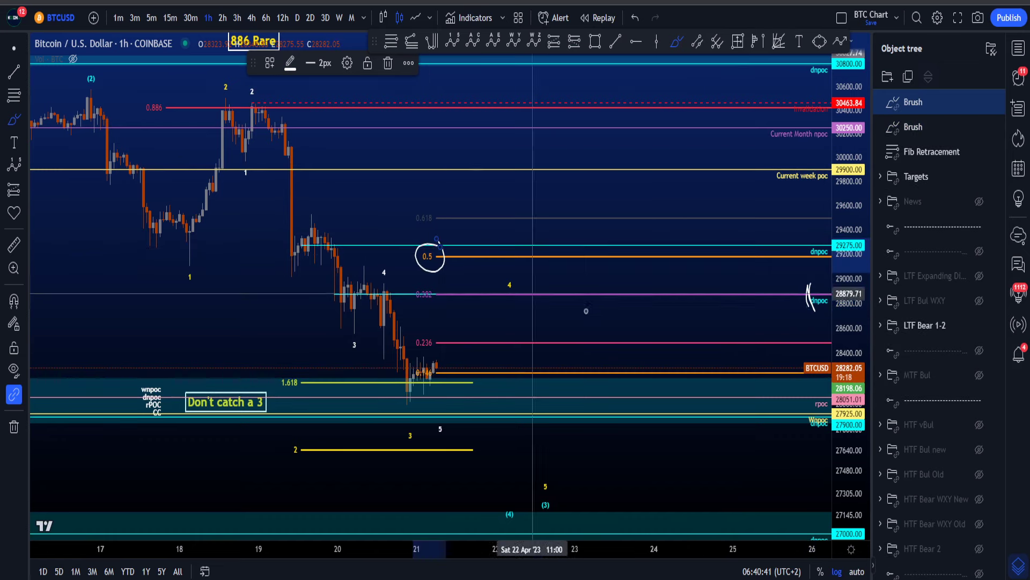
pyautogui.hotkey('ctrl', 'z')
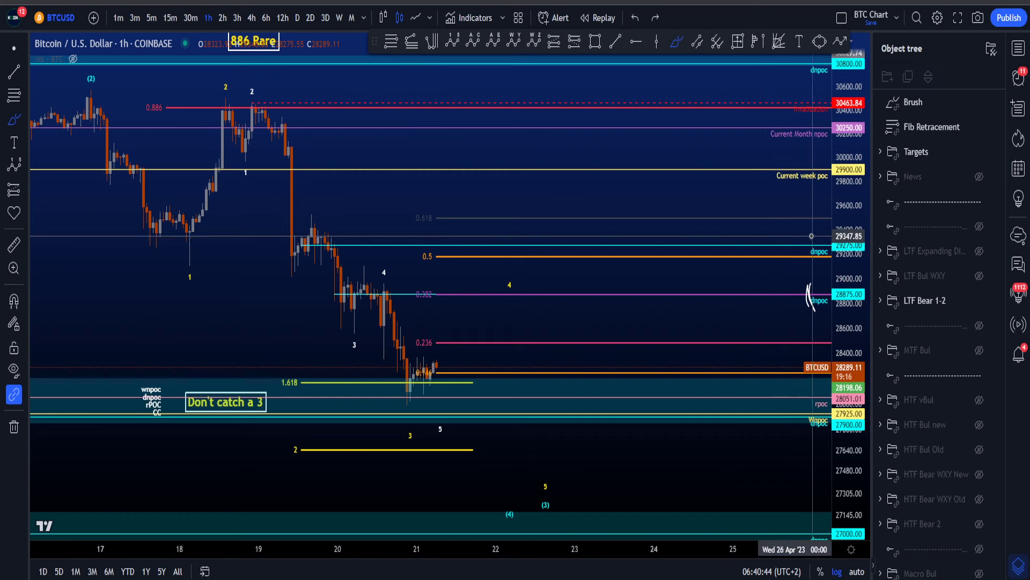
pyautogui.moveTo(811, 235); pyautogui.dragTo(813, 276)
pyautogui.hotkey('ctrl', 'z')
pyautogui.hotkey('ctrl', 'z')
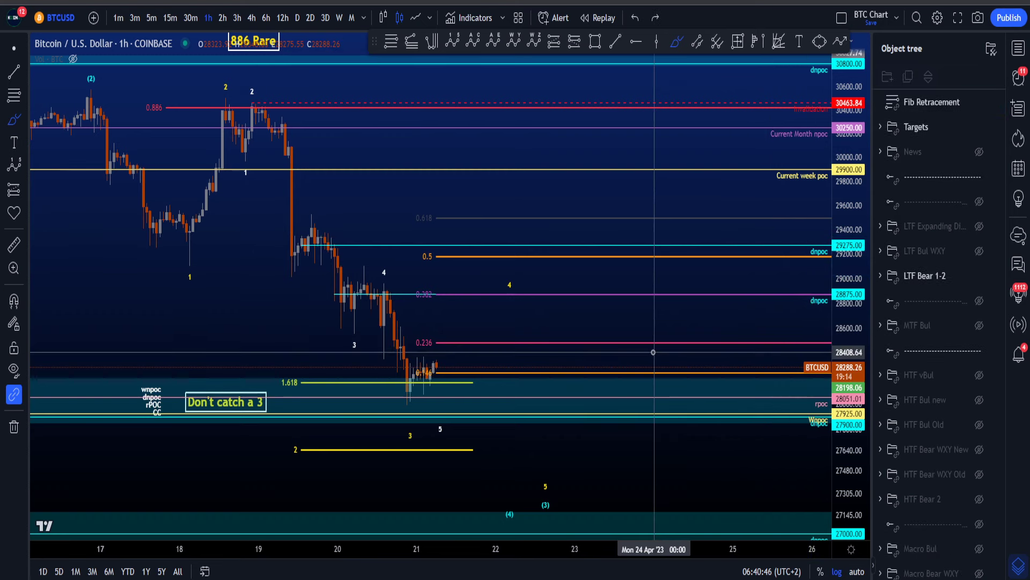
# - Sketch the fall from yellow wave 4 and circle yellow wave 5 with the brush, undoing the strokes
pyautogui.moveTo(512, 304)
pyautogui.mouseDown()
pyautogui.moveTo(501, 288)
pyautogui.moveTo(533, 302)
pyautogui.moveTo(522, 237)
pyautogui.moveTo(509, 303)
pyautogui.moveTo(523, 279)
pyautogui.moveTo(609, 475)
pyautogui.moveTo(545, 468)
pyautogui.mouseUp()
pyautogui.hotkey('ctrl', 'z')
pyautogui.hotkey('ctrl', 'z')
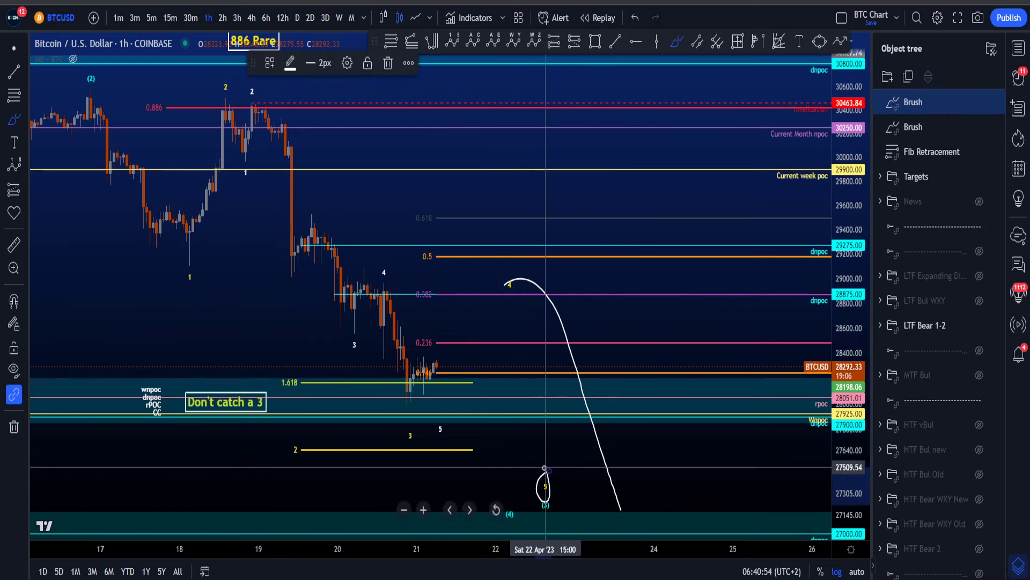
pyautogui.hotkey('ctrl', 'z')
pyautogui.hotkey('ctrl', 'z')
pyautogui.press('Escape')
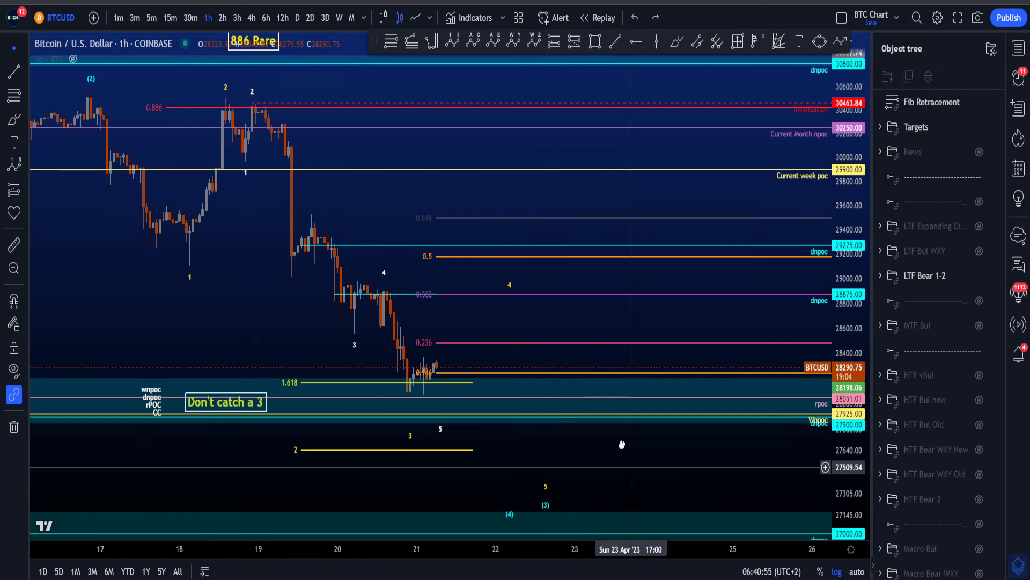
# - Circle the yellow wave 5 target and the 27000 dnpoc zone with the brush, undoing both circles
pyautogui.moveTo(621, 450); pyautogui.dragTo(574, 305)
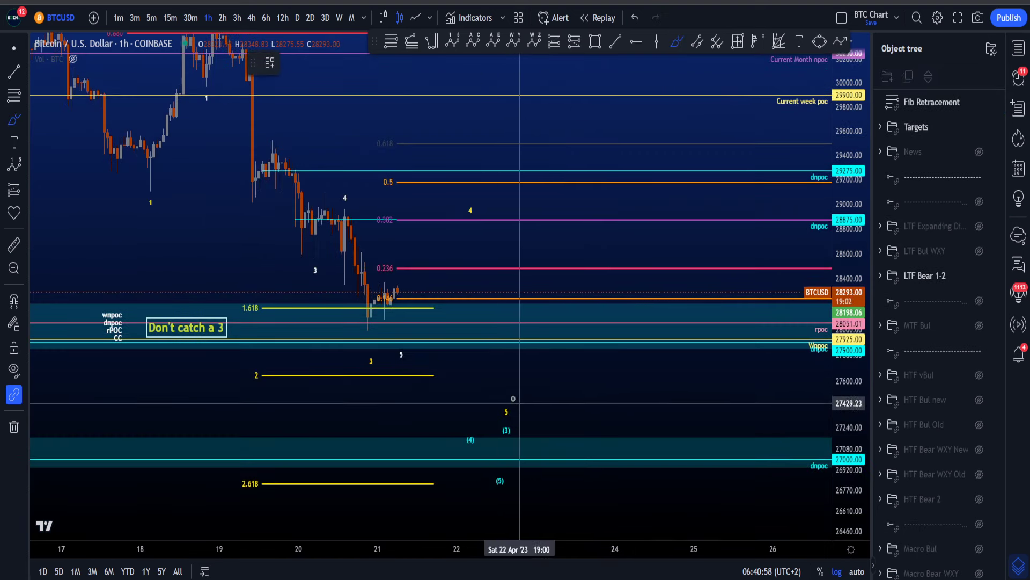
pyautogui.moveTo(513, 400); pyautogui.dragTo(514, 403)
pyautogui.hotkey('ctrl', 'z')
pyautogui.moveTo(846, 404); pyautogui.dragTo(845, 472)
pyautogui.scroll(-5, 793, 452)
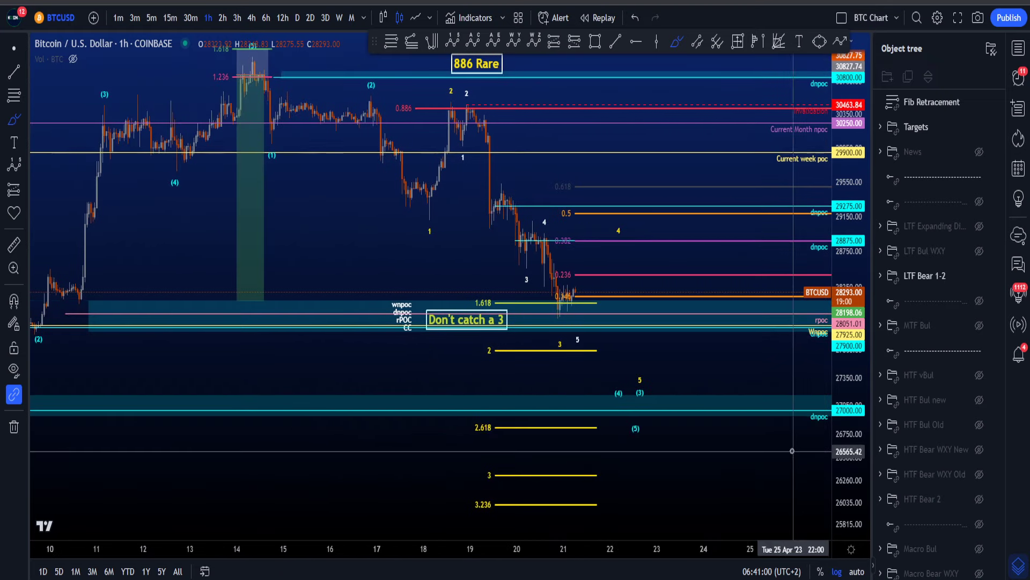
pyautogui.moveTo(746, 394); pyautogui.dragTo(741, 398)
pyautogui.hotkey('ctrl', 'z')
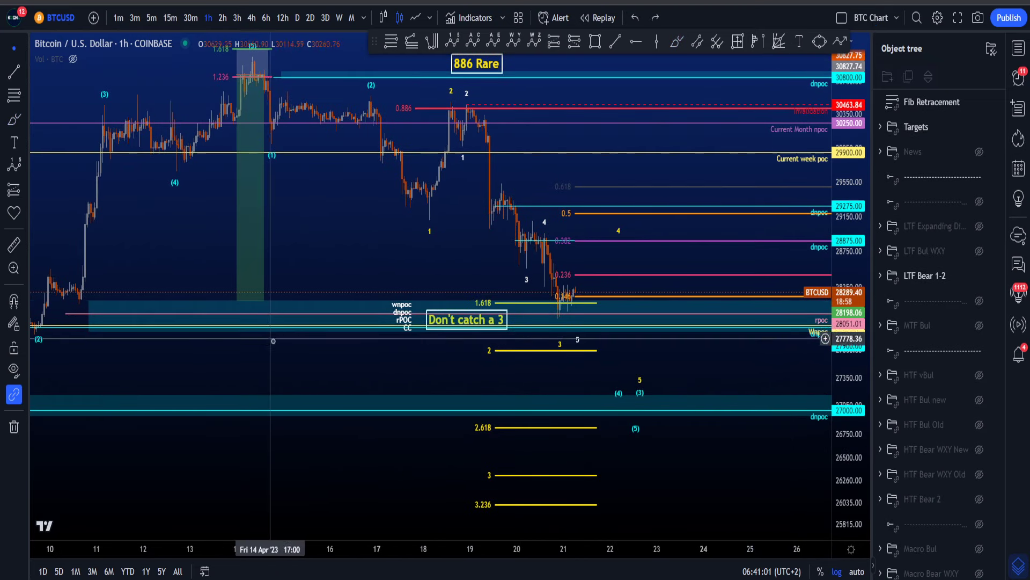
# - Circle wave (3) above the 27000 zone and sketch a rebound to about 28290 followed by a decline, undoing the drawing
pyautogui.click(322, 404)
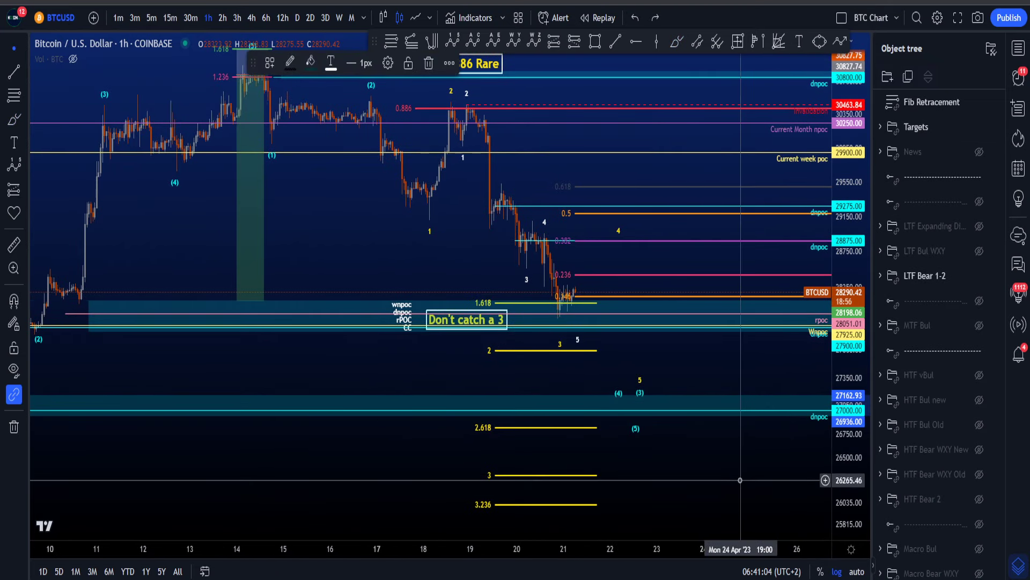
pyautogui.moveTo(62, 70)
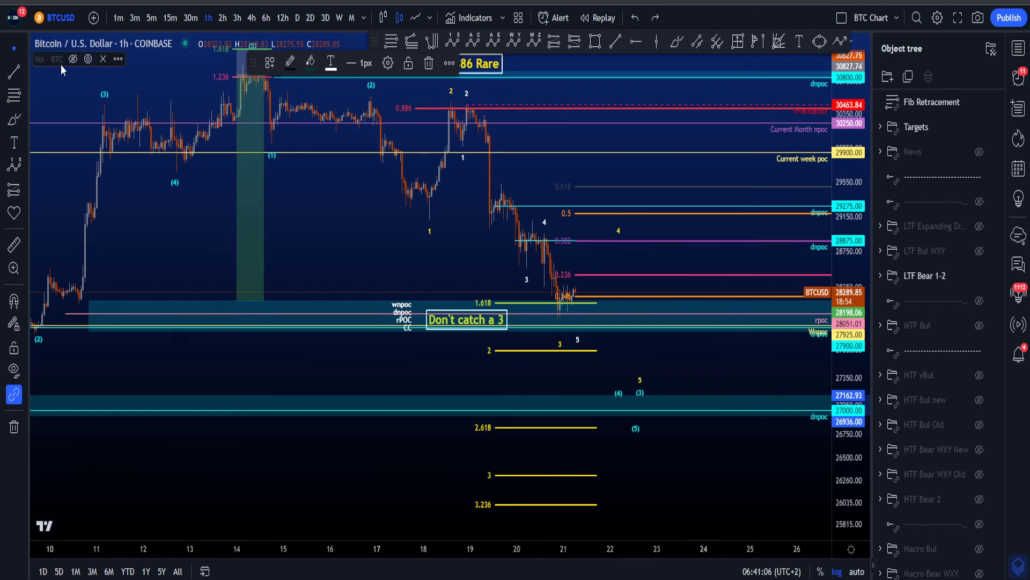
pyautogui.click(676, 41)
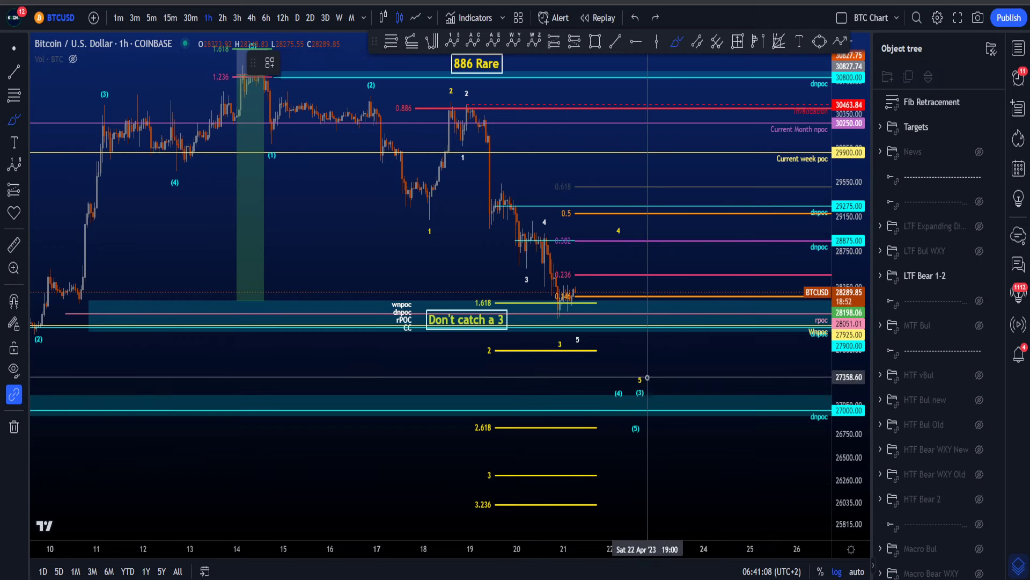
pyautogui.moveTo(650, 381)
pyautogui.mouseDown()
pyautogui.moveTo(642, 375)
pyautogui.moveTo(657, 352)
pyautogui.moveTo(679, 364)
pyautogui.mouseUp()
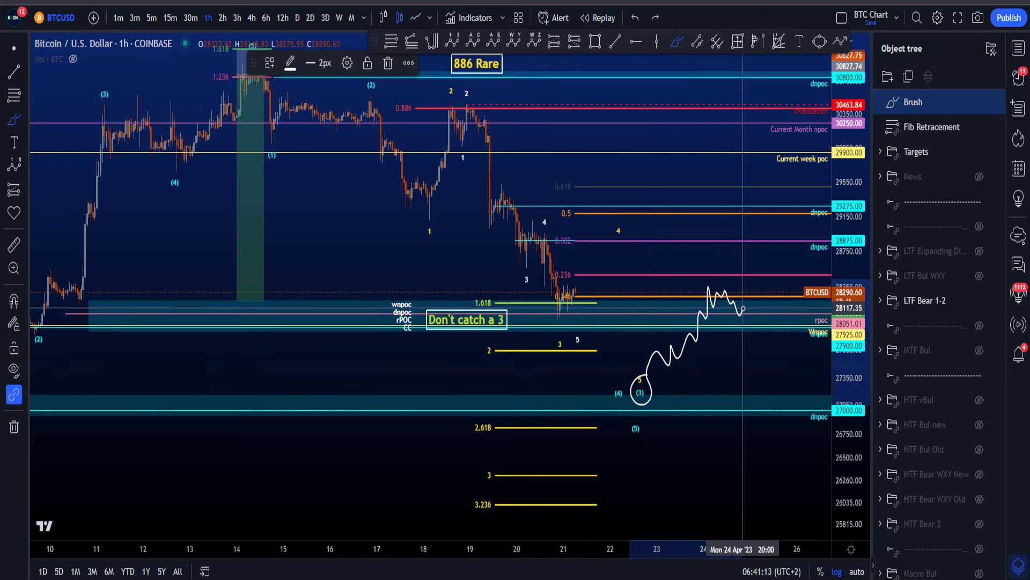
pyautogui.moveTo(782, 444); pyautogui.dragTo(801, 515)
pyautogui.hotkey('ctrl', 'z')
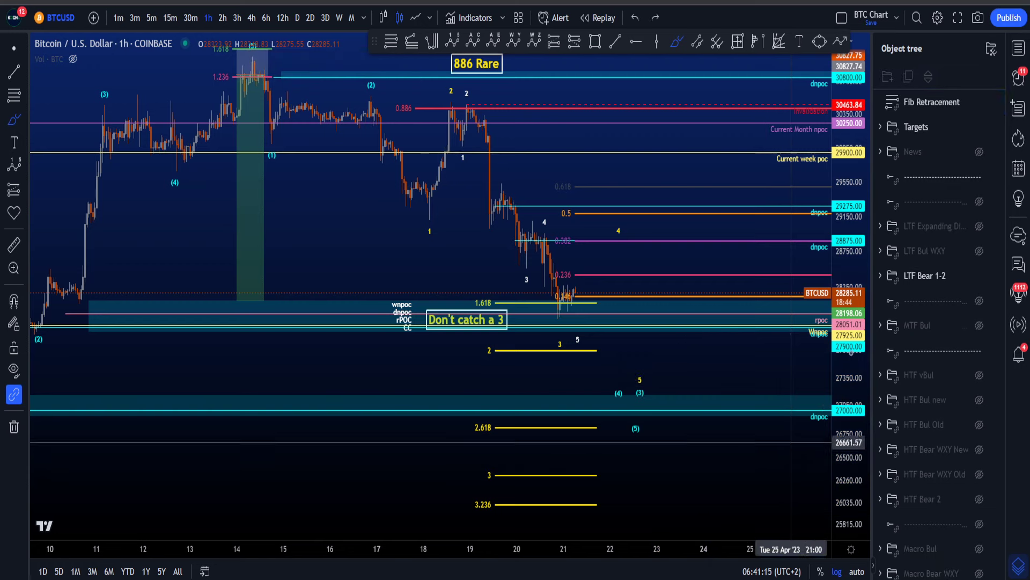
# - Sketch the drop from yellow wave 2 to the 3 extension, undo it, and sketch a rise from the recent low toward 29900
pyautogui.moveTo(453, 105); pyautogui.dragTo(691, 476)
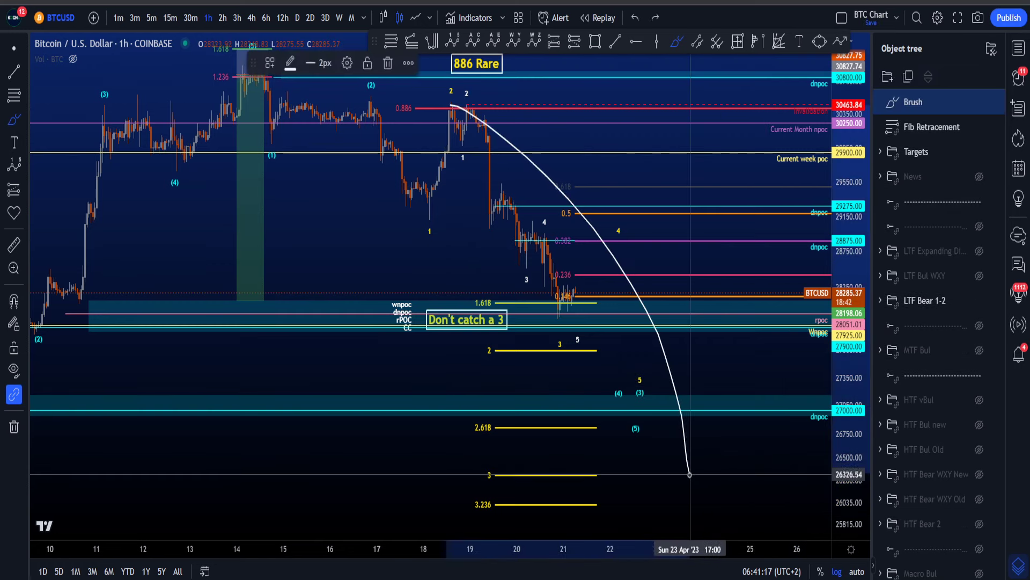
pyautogui.hotkey('ctrl', 'z')
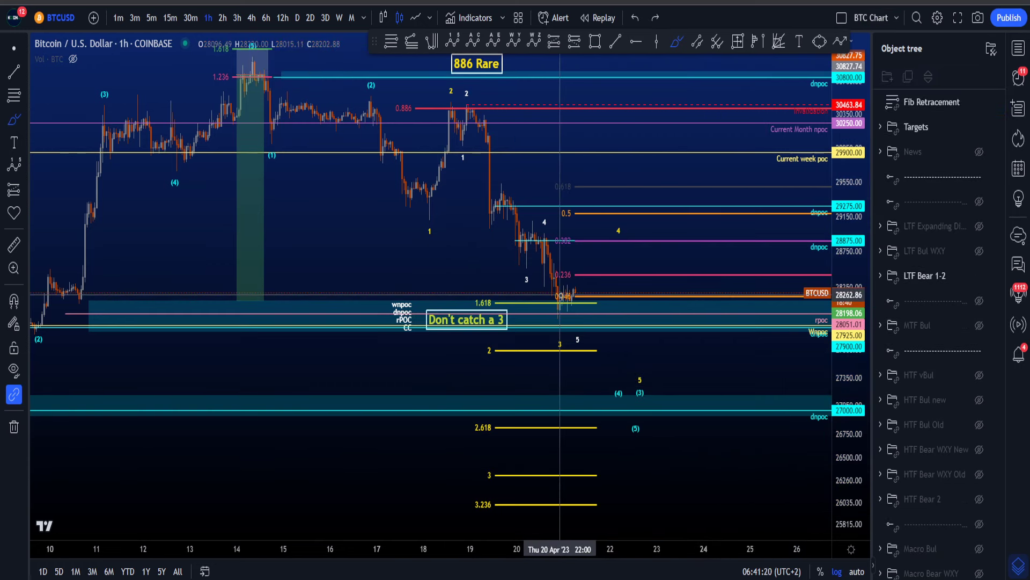
pyautogui.moveTo(560, 294); pyautogui.dragTo(648, 169)
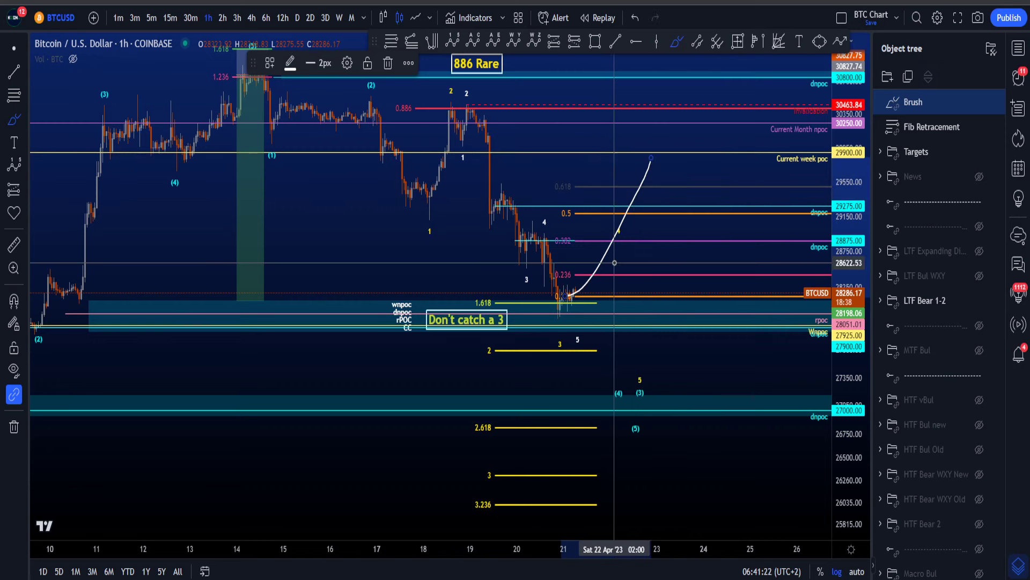
# - Undo the rise sketch, then sketch a rebound to about 28750 with a fall to about 26400 and delete it
pyautogui.hotkey('ctrl', 'z')
pyautogui.moveTo(654, 294); pyautogui.dragTo(713, 467)
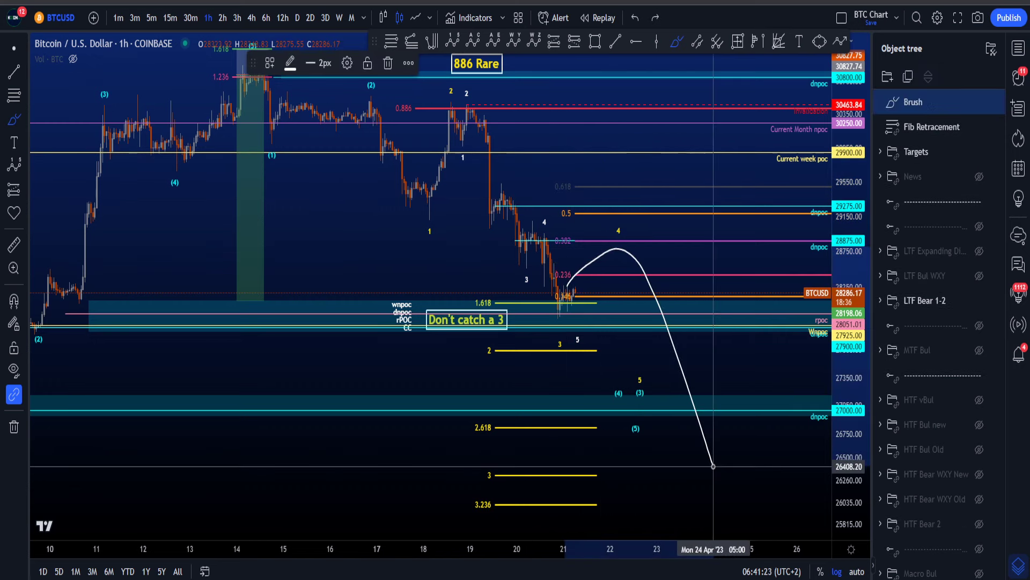
pyautogui.press('Delete')
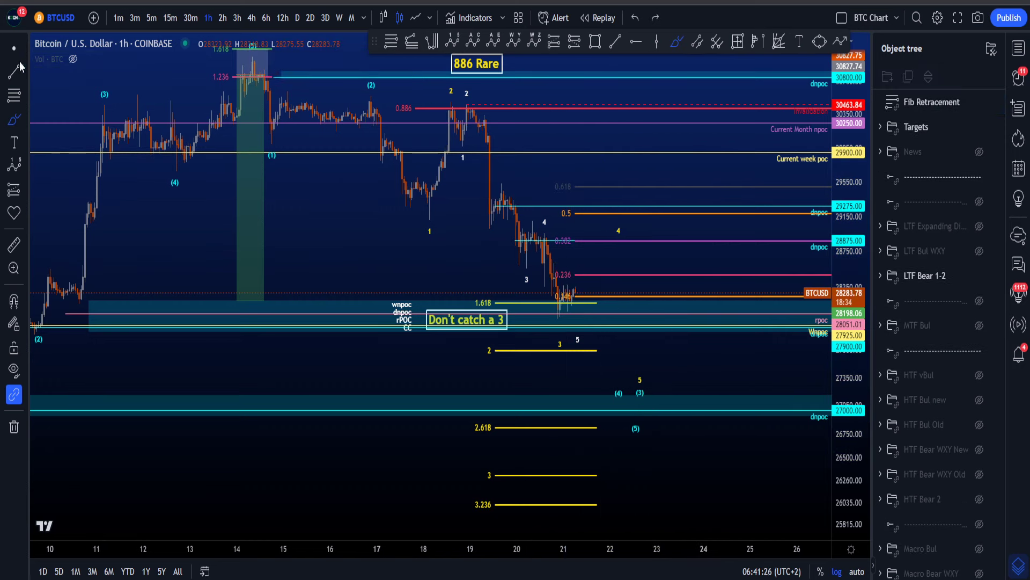
# - Hide the npocs and HTF npocs drawing groups on the chart
pyautogui.scroll(-10, 951, 439)
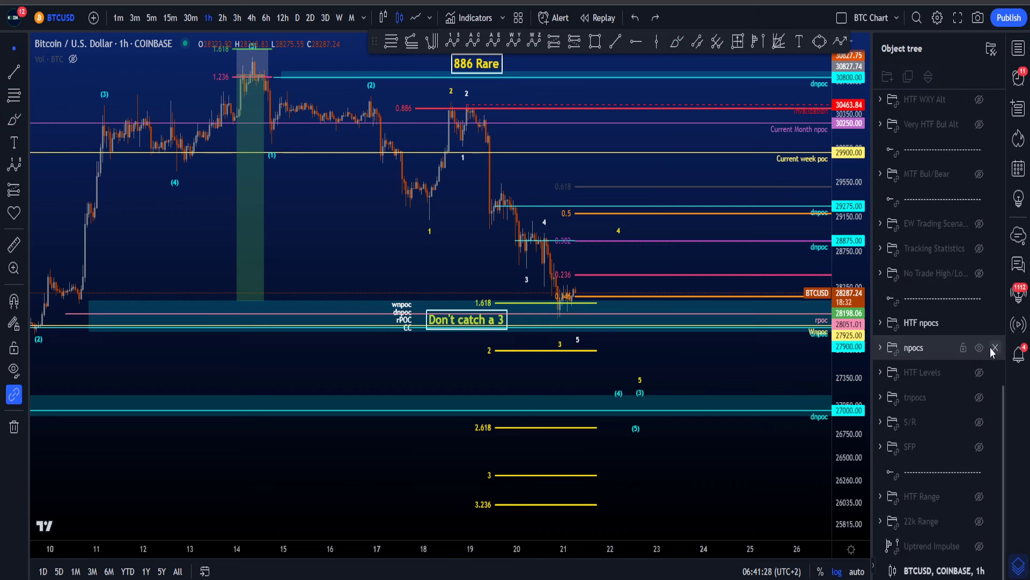
pyautogui.click(980, 347)
pyautogui.click(979, 323)
# - Delete the Fib retracement with the 0.236 to 0.618 levels above the current price
pyautogui.moveTo(687, 356); pyautogui.dragTo(669, 409)
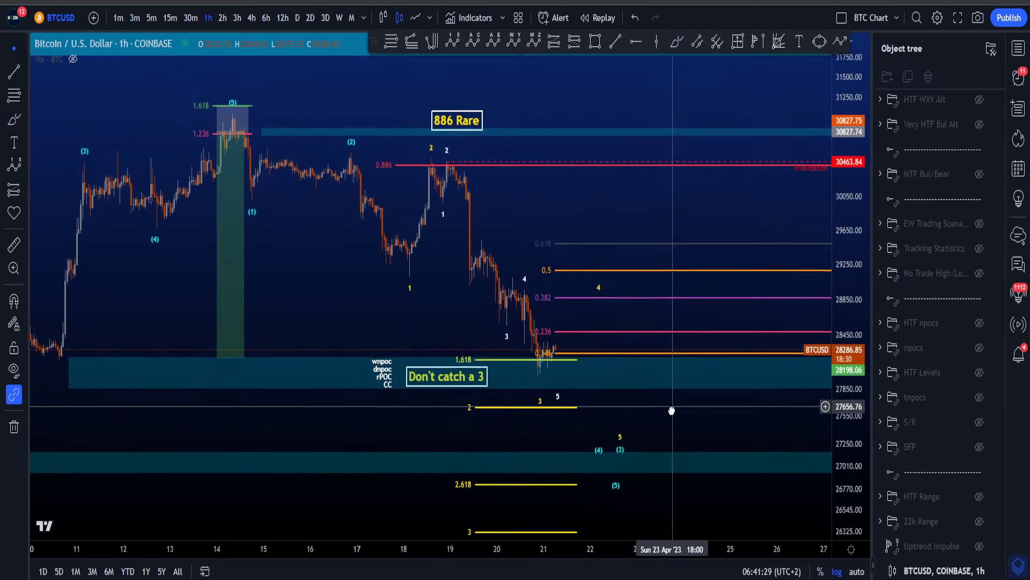
pyautogui.click(655, 302)
pyautogui.press('Delete')
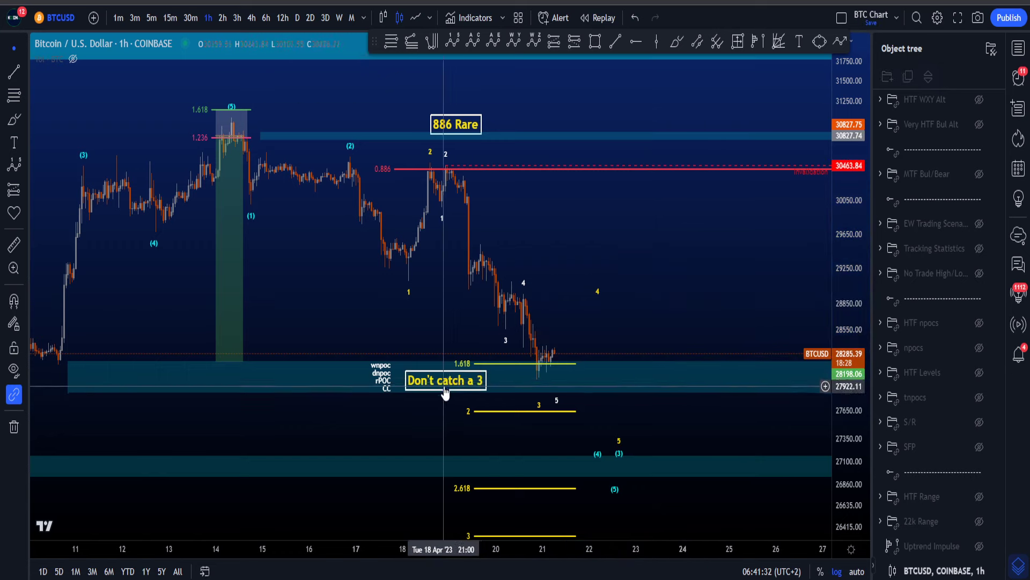
# - Sketch the fall from yellow wave 2 to about 27040 with the brush and undo it
pyautogui.moveTo(442, 393)
pyautogui.mouseDown()
pyautogui.moveTo(427, 370)
pyautogui.moveTo(449, 385)
pyautogui.mouseUp()
pyautogui.moveTo(725, 284); pyautogui.dragTo(699, 267)
pyautogui.click(669, 44)
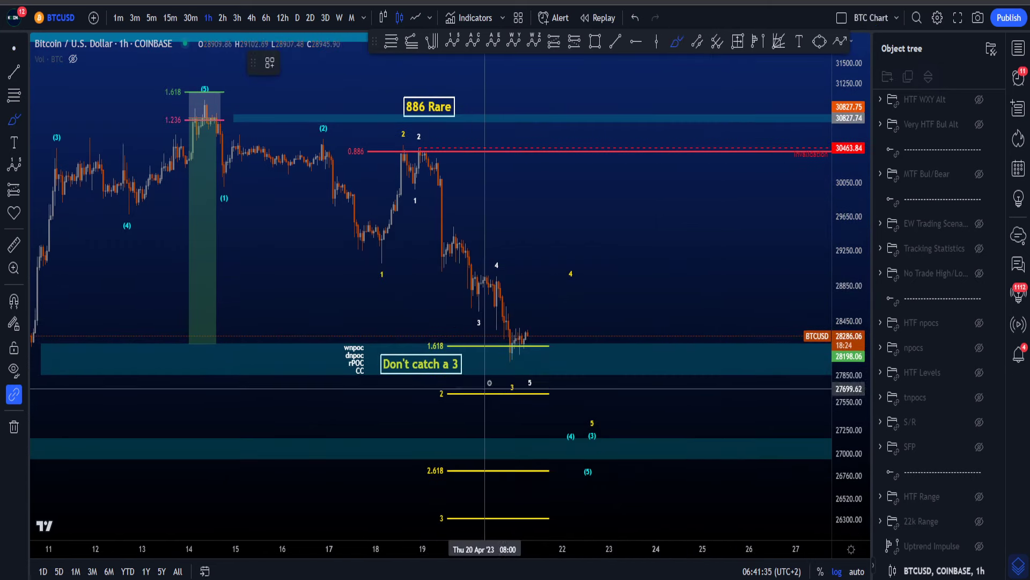
pyautogui.moveTo(409, 144)
pyautogui.mouseDown()
pyautogui.moveTo(529, 345)
pyautogui.moveTo(547, 437)
pyautogui.mouseUp()
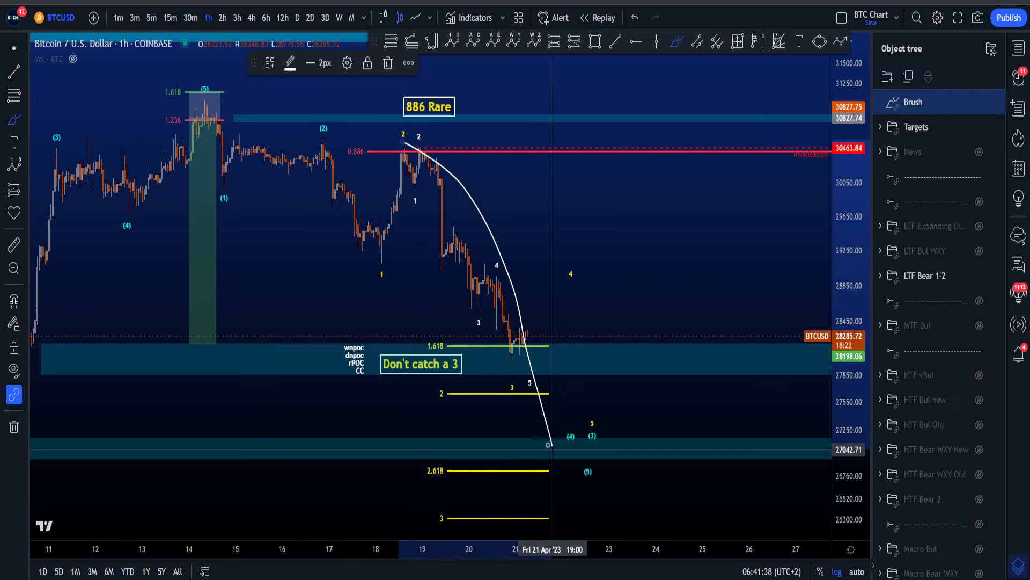
pyautogui.hotkey('ctrl', 'z')
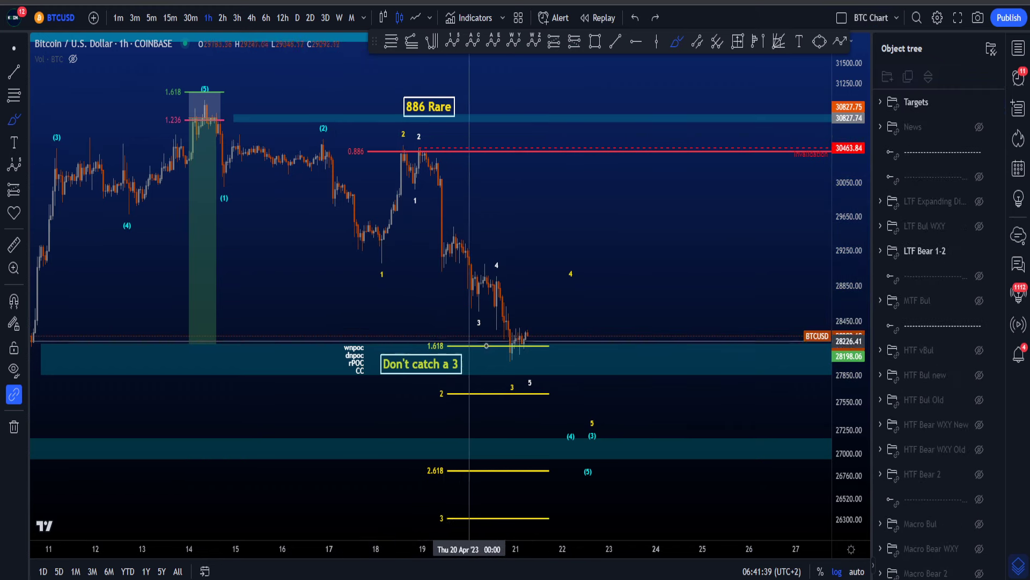
# - Mark short diagonal brush strokes from the recent low past the yellow wave 3 label, then undo them all
pyautogui.moveTo(502, 357)
pyautogui.mouseDown()
pyautogui.moveTo(509, 344)
pyautogui.moveTo(516, 382)
pyautogui.mouseUp()
pyautogui.moveTo(513, 413); pyautogui.dragTo(521, 395)
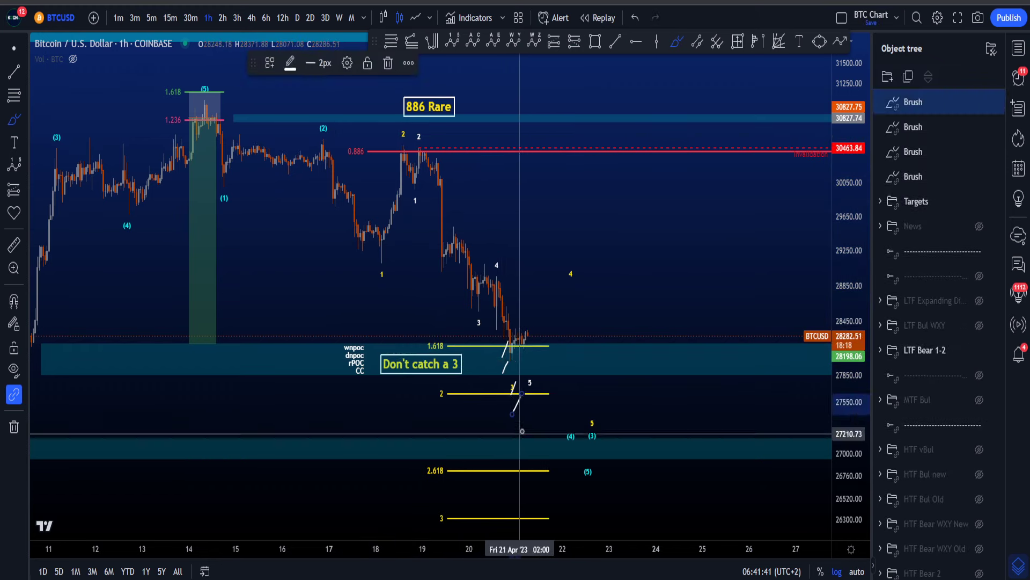
pyautogui.hotkey('ctrl', 'z')
pyautogui.hotkey('ctrl', 'z')
pyautogui.hotkey('ctrl', 'z')
pyautogui.hotkey('ctrl', 'z')
# - Mark successively lower, roughly horizontal brush strokes from the recent low toward the 27000 zone, undoing them
pyautogui.moveTo(507, 356); pyautogui.dragTo(549, 356)
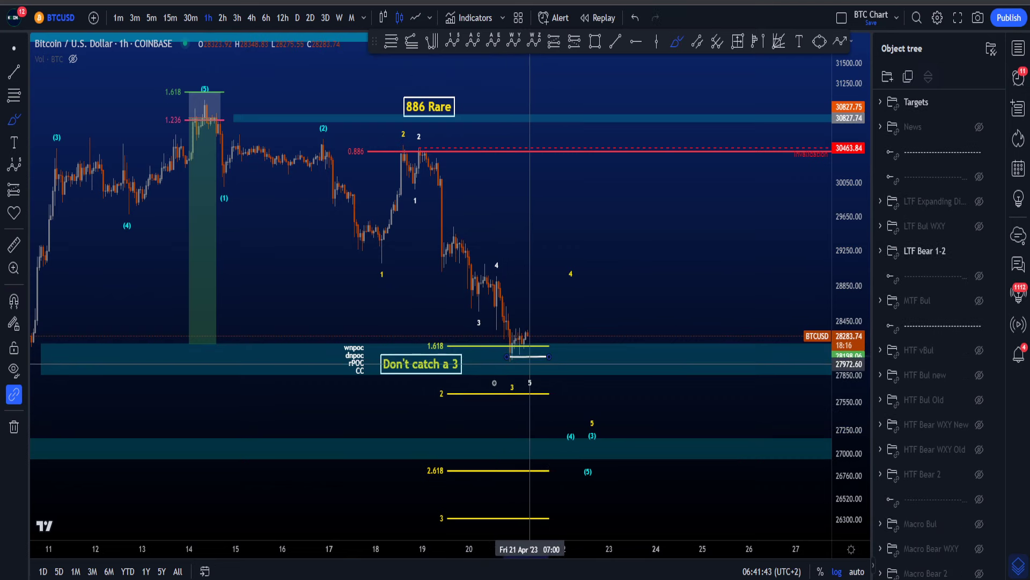
pyautogui.moveTo(498, 382); pyautogui.dragTo(531, 383)
pyautogui.moveTo(513, 397); pyautogui.dragTo(546, 407)
pyautogui.moveTo(531, 422); pyautogui.dragTo(557, 430)
pyautogui.hotkey('ctrl', 'z')
pyautogui.hotkey('ctrl', 'z')
pyautogui.hotkey('ctrl', 'z')
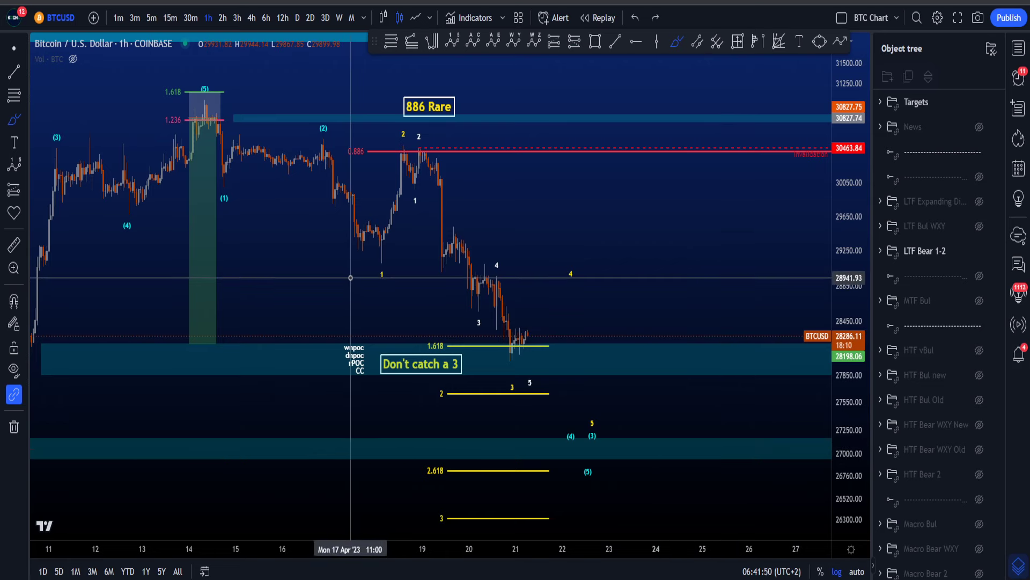
# - Show the volume indicator, then sketch a brush stroke at the recent low and undo it
pyautogui.click(70, 60)
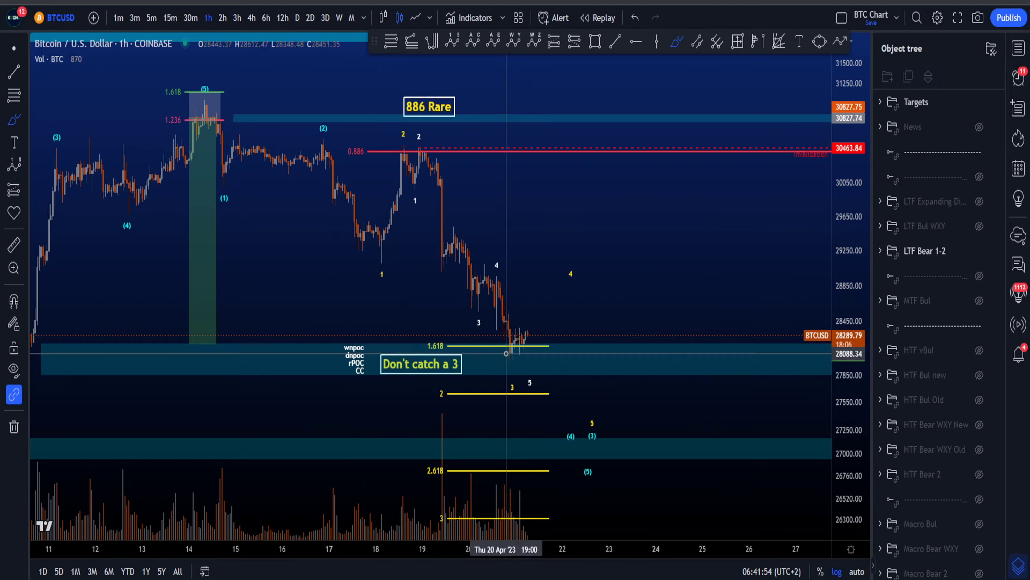
pyautogui.moveTo(510, 350)
pyautogui.mouseDown()
pyautogui.moveTo(507, 329)
pyautogui.moveTo(558, 338)
pyautogui.moveTo(502, 352)
pyautogui.moveTo(539, 388)
pyautogui.moveTo(559, 370)
pyautogui.mouseUp()
pyautogui.hotkey('ctrl', 'z')
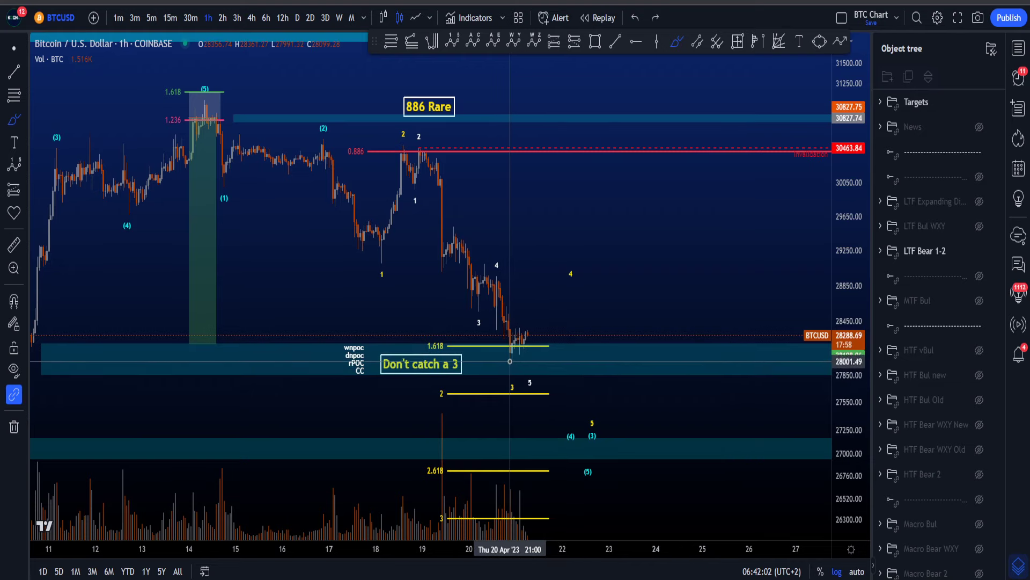
# - Sketch the rebound from the recent low up to the yellow wave 4 label with the brush, undoing the strokes
pyautogui.moveTo(511, 361)
pyautogui.mouseDown()
pyautogui.moveTo(525, 341)
pyautogui.moveTo(542, 356)
pyautogui.moveTo(569, 298)
pyautogui.mouseUp()
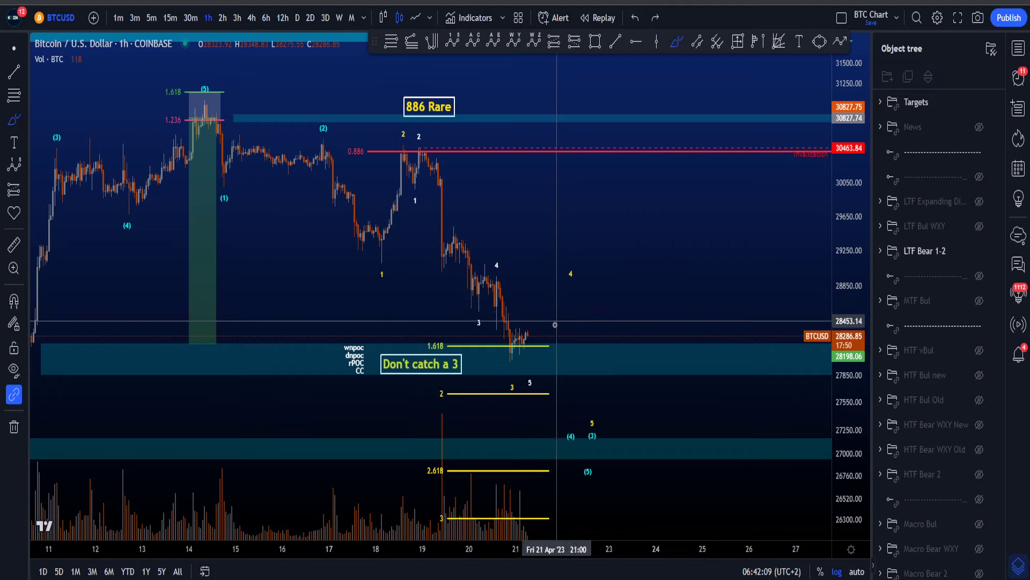
pyautogui.moveTo(509, 360)
pyautogui.mouseDown()
pyautogui.moveTo(534, 364)
pyautogui.moveTo(546, 337)
pyautogui.moveTo(510, 349)
pyautogui.moveTo(564, 350)
pyautogui.moveTo(578, 278)
pyautogui.mouseUp()
pyautogui.press('Delete')
pyautogui.hotkey('ctrl', 'z')
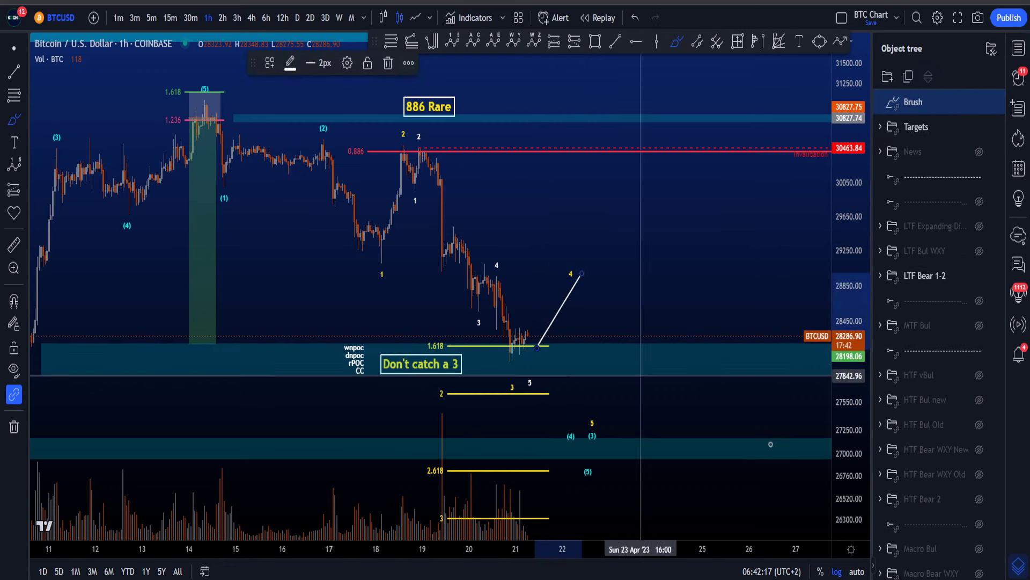
pyautogui.hotkey('ctrl', 'z')
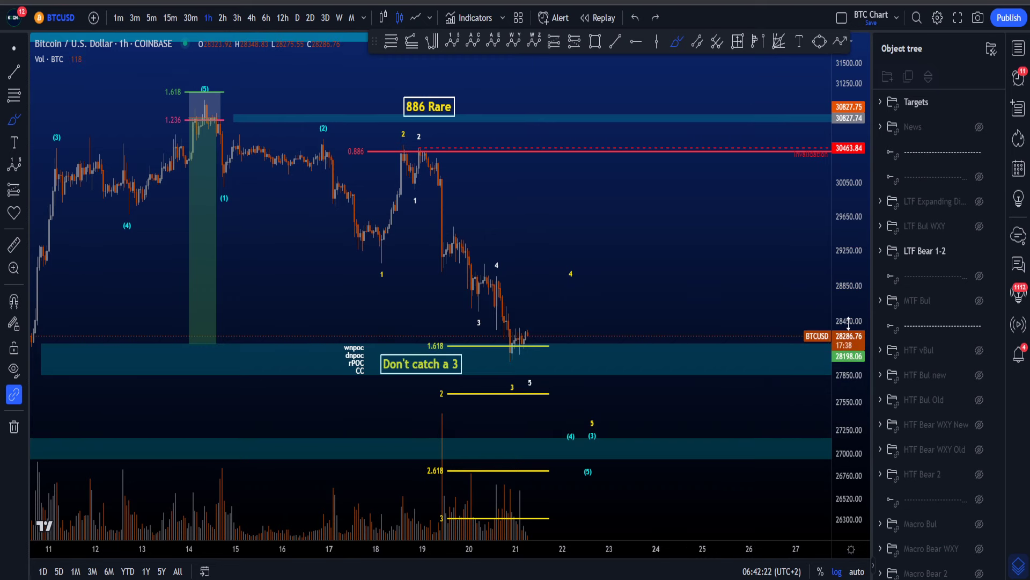
# - Sketch the price decline toward yellow wave 5 and the falling volume after the 19 April spike, undoing the strokes
pyautogui.moveTo(848, 321); pyautogui.dragTo(849, 334)
pyautogui.scroll(2, 468, 240)
pyautogui.moveTo(90, 119)
pyautogui.mouseDown()
pyautogui.moveTo(231, 143)
pyautogui.moveTo(531, 427)
pyautogui.moveTo(540, 420)
pyautogui.mouseUp()
pyautogui.hotkey('ctrl', 'z')
pyautogui.moveTo(335, 152); pyautogui.dragTo(540, 411)
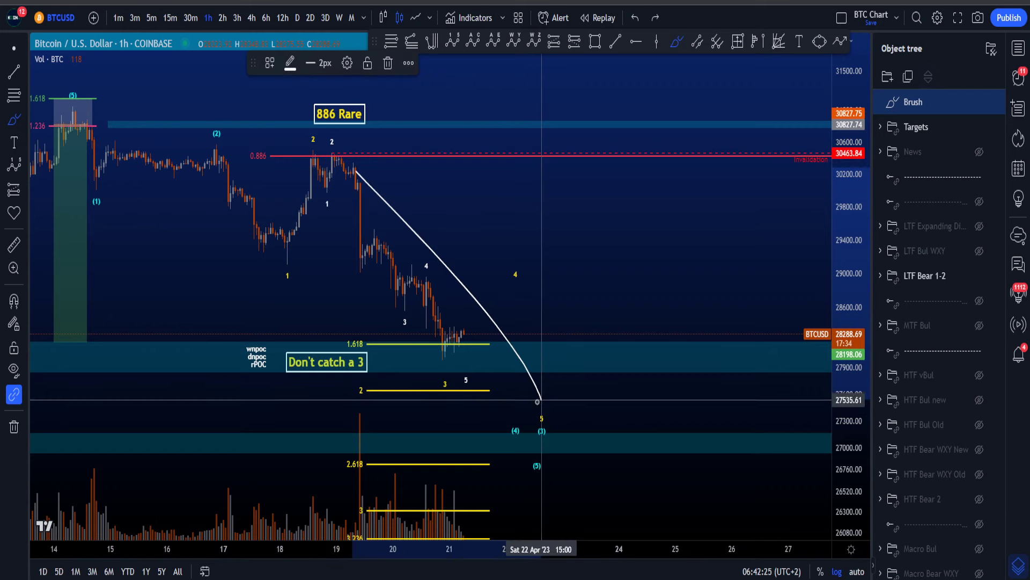
pyautogui.hotkey('ctrl', 'z')
pyautogui.moveTo(363, 420); pyautogui.dragTo(476, 496)
pyautogui.hotkey('ctrl', 'z')
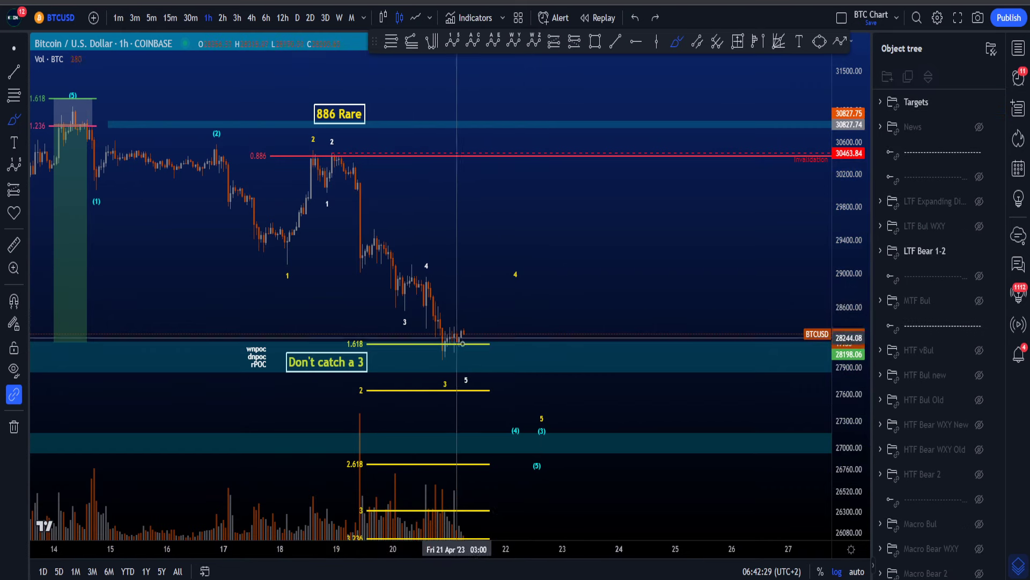
# - Circle white waves 3 to 5 and sketch a rebound from the recent low to yellow wave 4, undoing both
pyautogui.moveTo(475, 348)
pyautogui.mouseDown()
pyautogui.moveTo(468, 303)
pyautogui.moveTo(410, 370)
pyautogui.moveTo(440, 267)
pyautogui.moveTo(467, 392)
pyautogui.mouseUp()
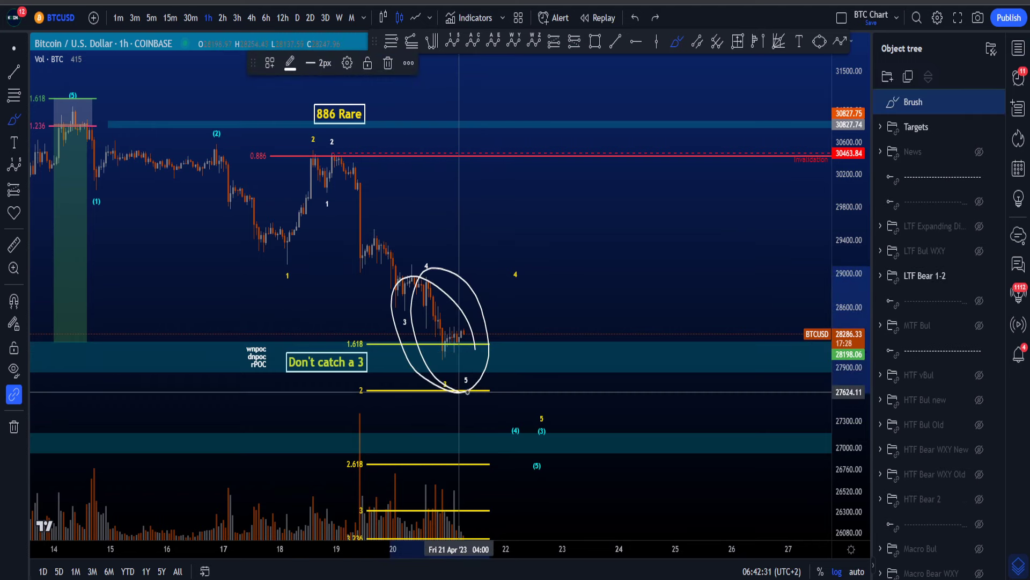
pyautogui.hotkey('ctrl', 'z')
pyautogui.moveTo(454, 349)
pyautogui.mouseDown()
pyautogui.moveTo(491, 350)
pyautogui.moveTo(524, 284)
pyautogui.moveTo(518, 267)
pyautogui.mouseUp()
pyautogui.hotkey('ctrl', 'z')
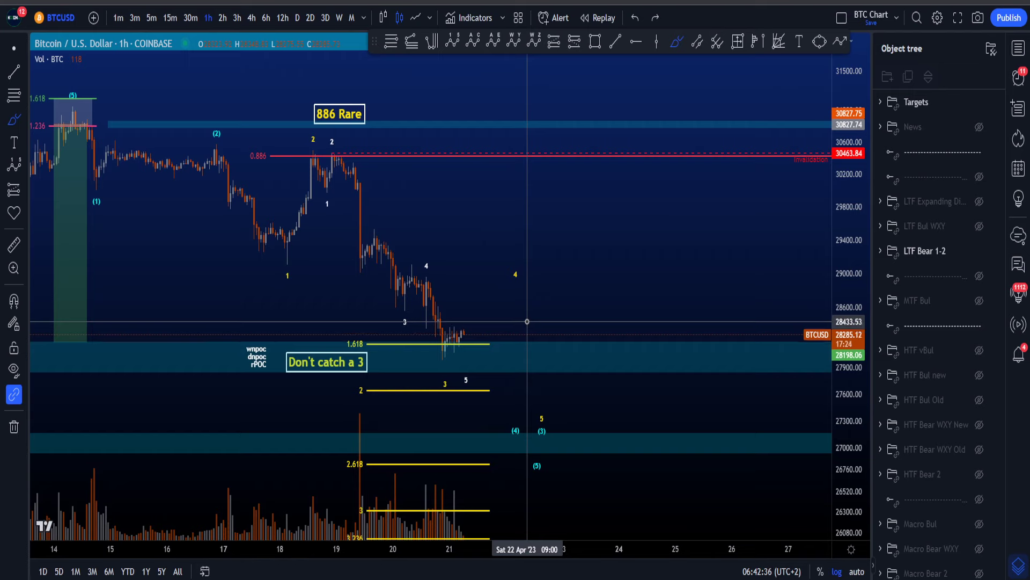
# - Circle the 19 April volume spike and trace the matching sharp price drop with the brush, undoing both
pyautogui.moveTo(376, 408); pyautogui.dragTo(370, 409)
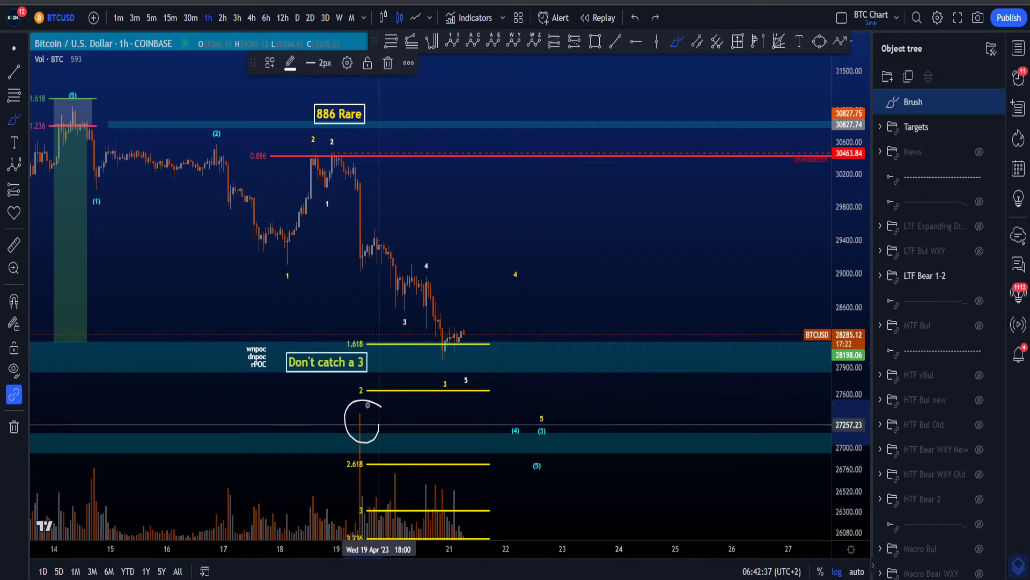
pyautogui.hotkey('ctrl', 'z')
pyautogui.moveTo(353, 178); pyautogui.dragTo(363, 275)
pyautogui.hotkey('ctrl', 'z')
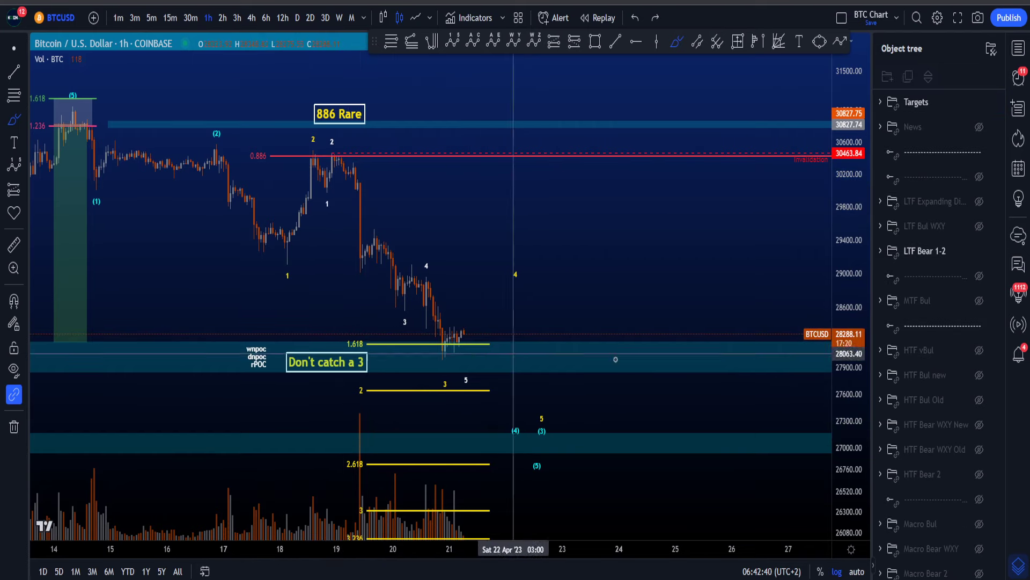
# - Hide the LTF Bear 1-2 drawing group and show the LTF Bul WXY group instead
pyautogui.click(979, 250)
pyautogui.click(979, 226)
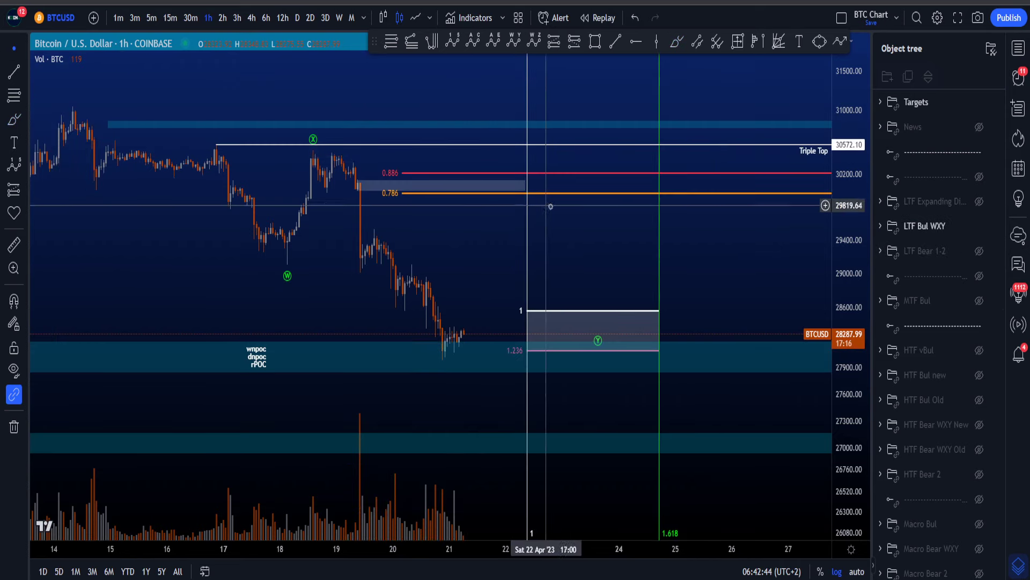
pyautogui.moveTo(550, 207); pyautogui.dragTo(573, 234)
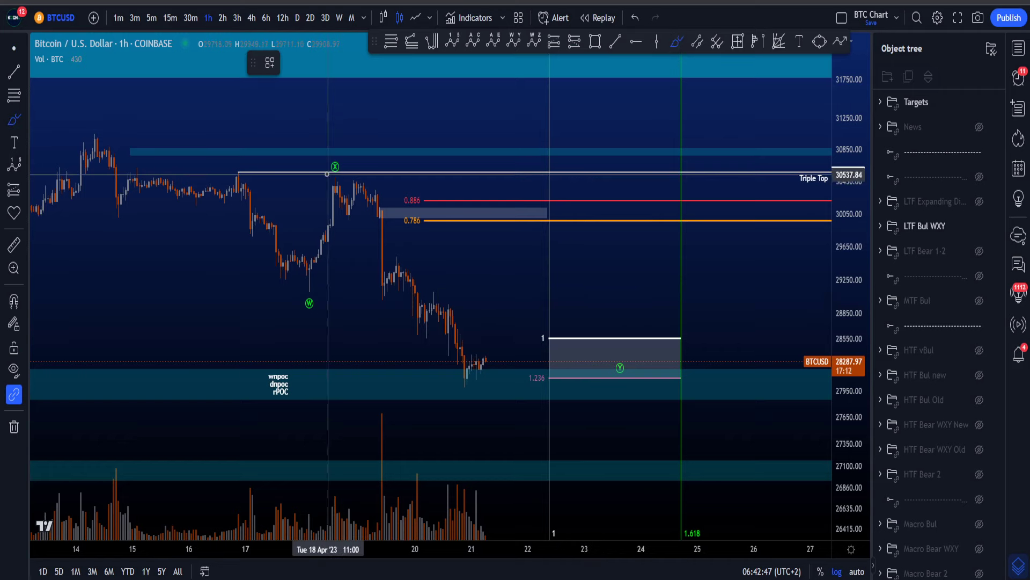
# - Sketch the fall from wave X to the current price and the fall from the 14 April high to wave W, undoing both
pyautogui.moveTo(332, 176); pyautogui.dragTo(491, 372)
pyautogui.hotkey('ctrl', 'z')
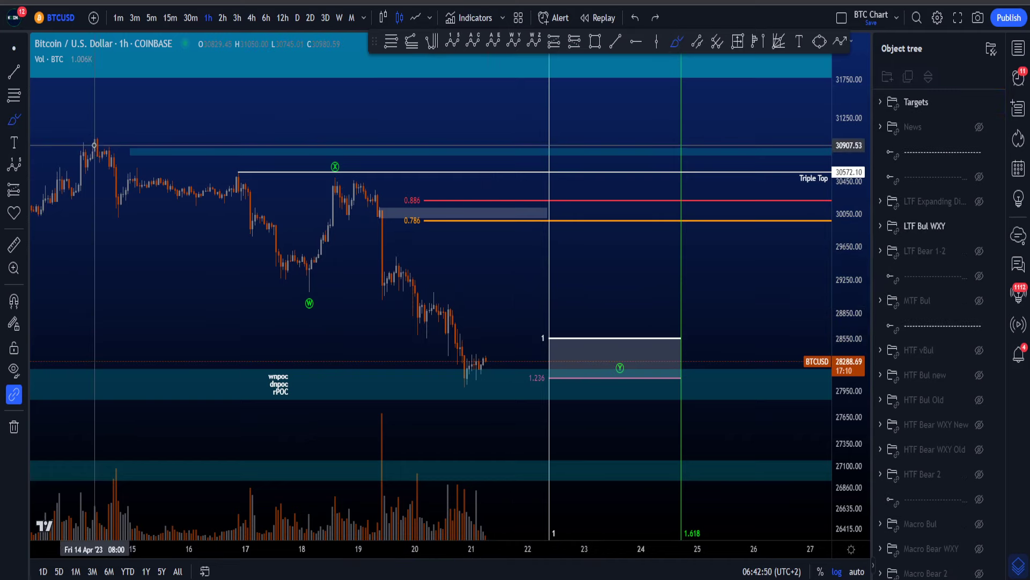
pyautogui.moveTo(94, 145)
pyautogui.mouseDown()
pyautogui.moveTo(115, 207)
pyautogui.moveTo(310, 299)
pyautogui.mouseUp()
pyautogui.hotkey('ctrl', 'z')
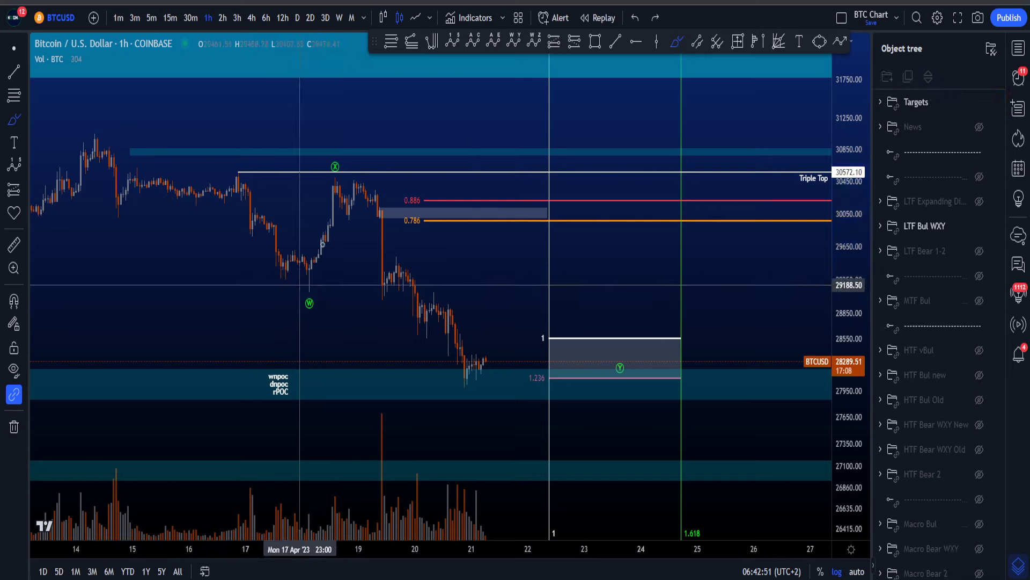
# - Sketch a drop from wave X with a rebound to the 0.886 level, then a path from X to the Y target, undoing the strokes
pyautogui.moveTo(322, 245)
pyautogui.mouseDown()
pyautogui.moveTo(364, 164)
pyautogui.moveTo(413, 356)
pyautogui.moveTo(512, 205)
pyautogui.mouseUp()
pyautogui.hotkey('ctrl', 'z')
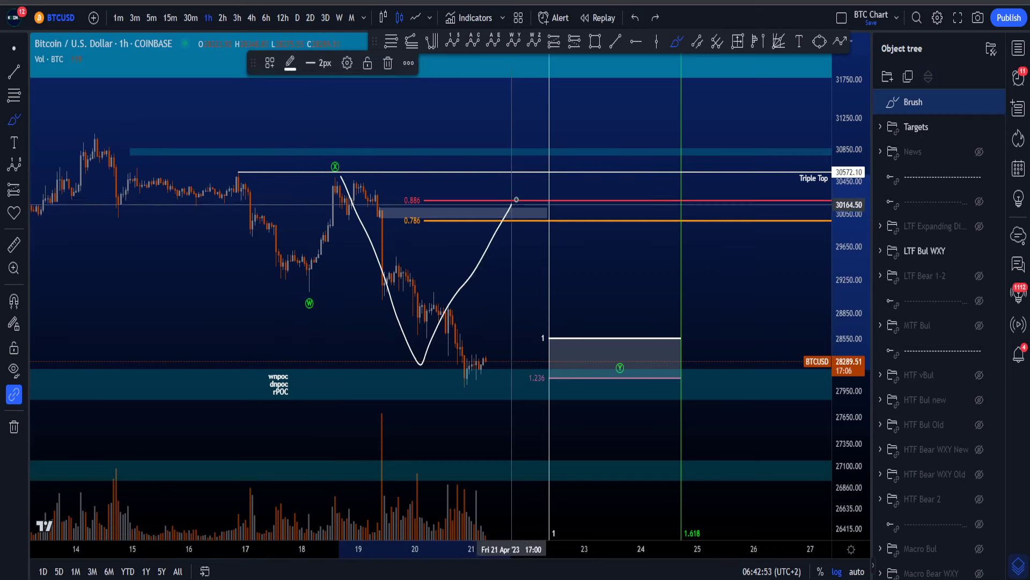
pyautogui.hotkey('ctrl', 'z')
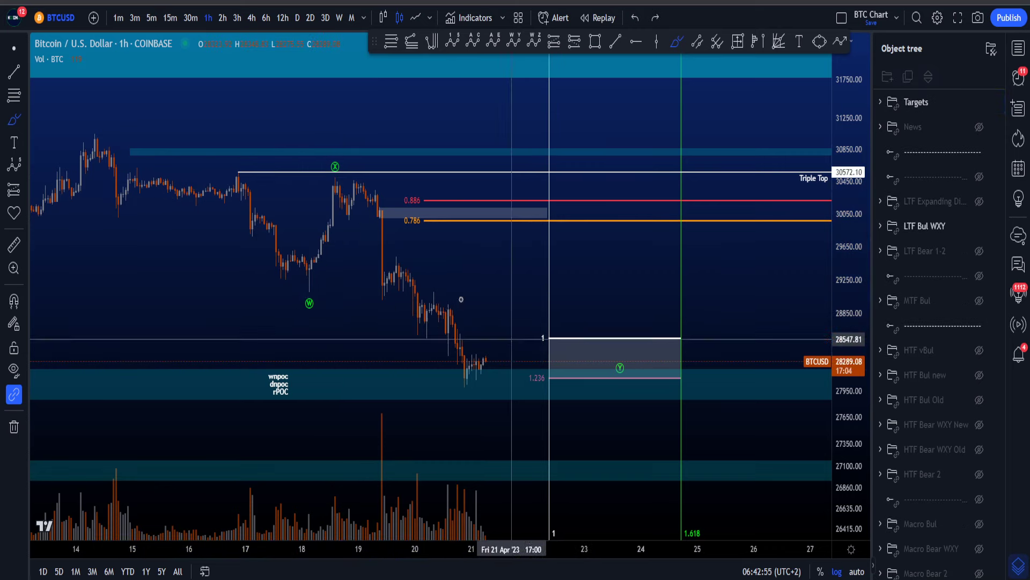
pyautogui.moveTo(339, 189)
pyautogui.mouseDown()
pyautogui.moveTo(523, 394)
pyautogui.moveTo(346, 196)
pyautogui.moveTo(436, 333)
pyautogui.moveTo(552, 230)
pyautogui.moveTo(580, 186)
pyautogui.moveTo(626, 322)
pyautogui.moveTo(622, 362)
pyautogui.mouseUp()
pyautogui.hotkey('ctrl', 'z')
pyautogui.hotkey('ctrl', 'z')
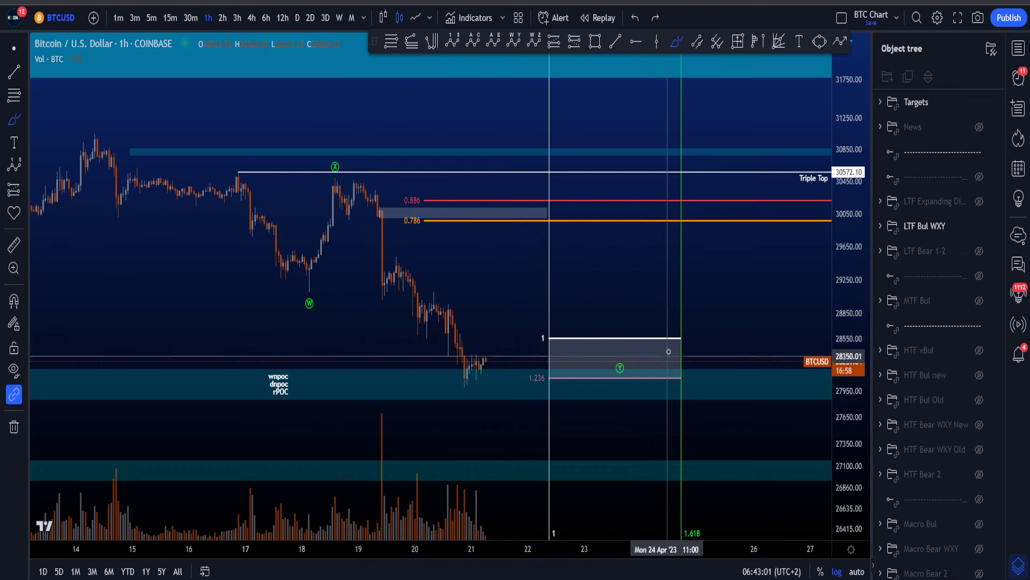
# - Circle the wave Y target box and trace the move from the 14 April high through W to X, undoing the strokes
pyautogui.moveTo(687, 328)
pyautogui.mouseDown()
pyautogui.moveTo(563, 308)
pyautogui.moveTo(539, 387)
pyautogui.moveTo(706, 341)
pyautogui.mouseUp()
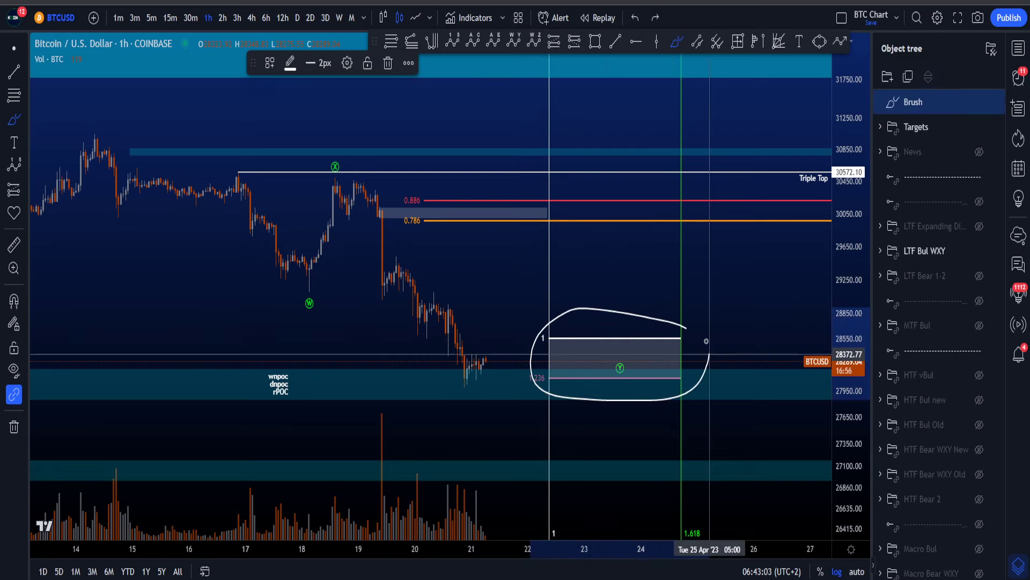
pyautogui.hotkey('ctrl', 'z')
pyautogui.moveTo(539, 327); pyautogui.dragTo(550, 396)
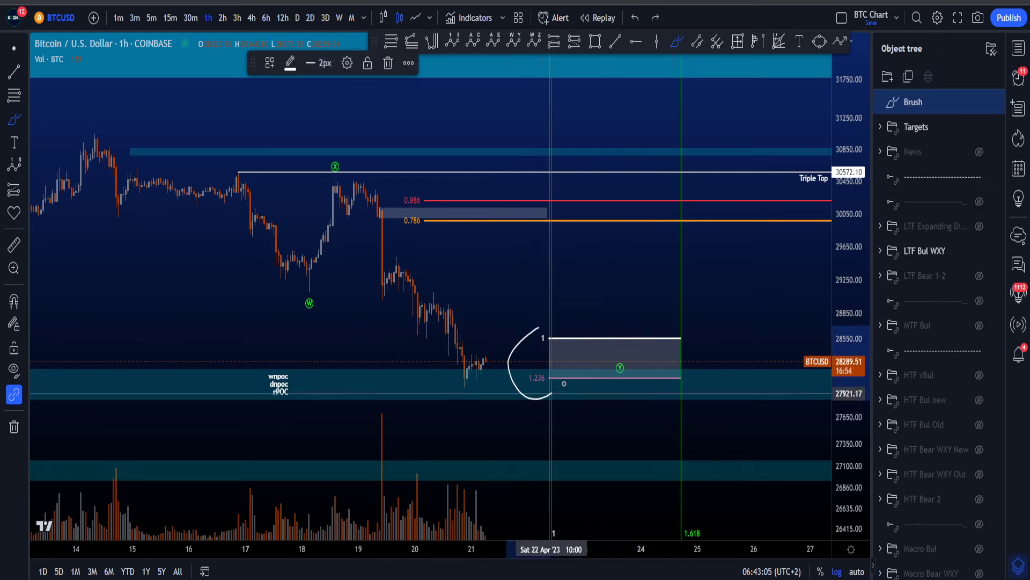
pyautogui.hotkey('ctrl', 'z')
pyautogui.moveTo(98, 126)
pyautogui.mouseDown()
pyautogui.moveTo(92, 147)
pyautogui.moveTo(311, 285)
pyautogui.moveTo(333, 179)
pyautogui.mouseUp()
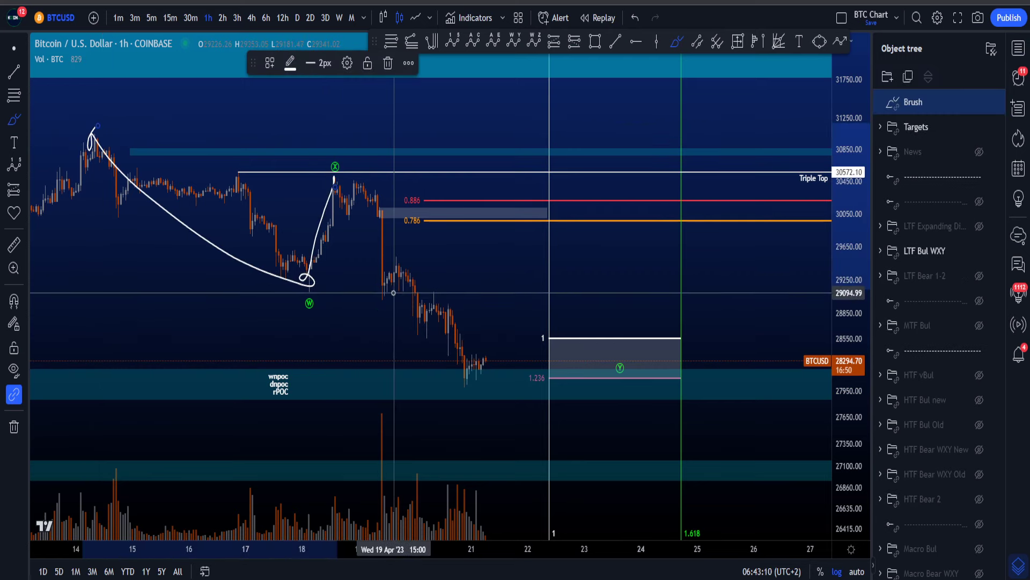
pyautogui.hotkey('ctrl', 'z')
# - Link the recent low to the circled 1.236 level and sketch the fall from below wave X to about 28210, undoing both
pyautogui.moveTo(475, 375)
pyautogui.mouseDown()
pyautogui.moveTo(459, 381)
pyautogui.moveTo(531, 386)
pyautogui.moveTo(529, 370)
pyautogui.moveTo(531, 387)
pyautogui.mouseUp()
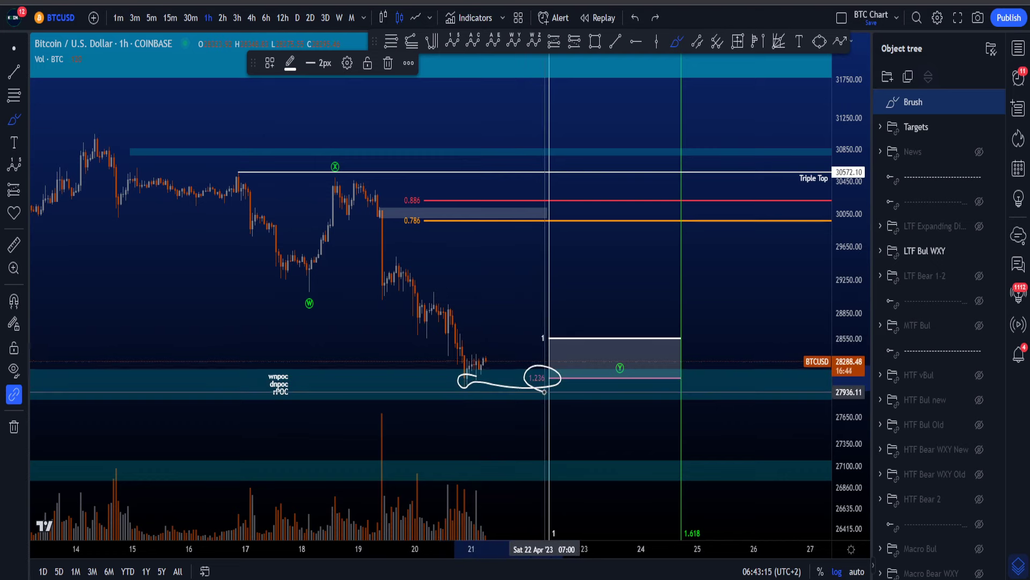
pyautogui.hotkey('ctrl', 'z')
pyautogui.moveTo(352, 187); pyautogui.dragTo(487, 366)
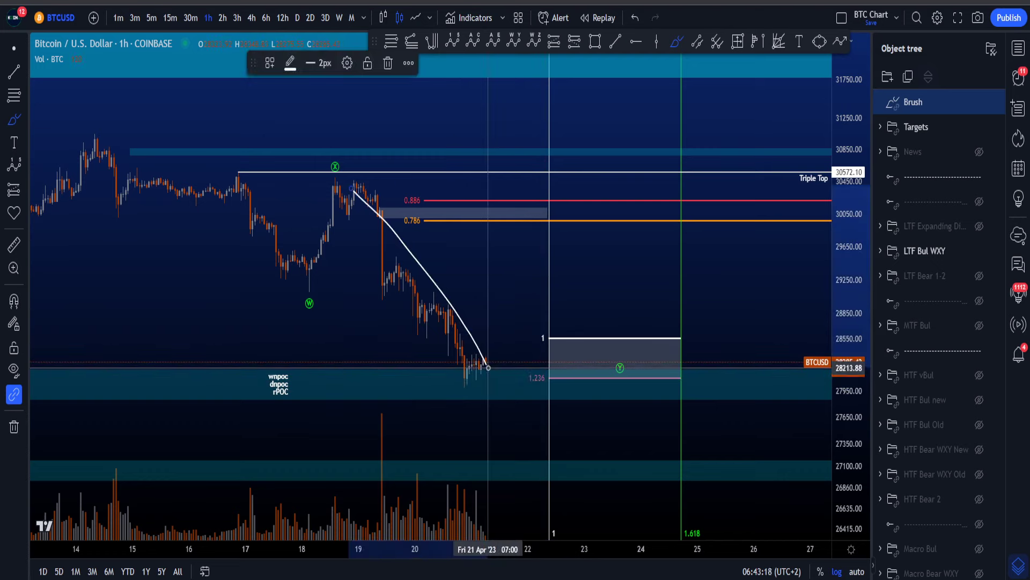
pyautogui.hotkey('ctrl', 'z')
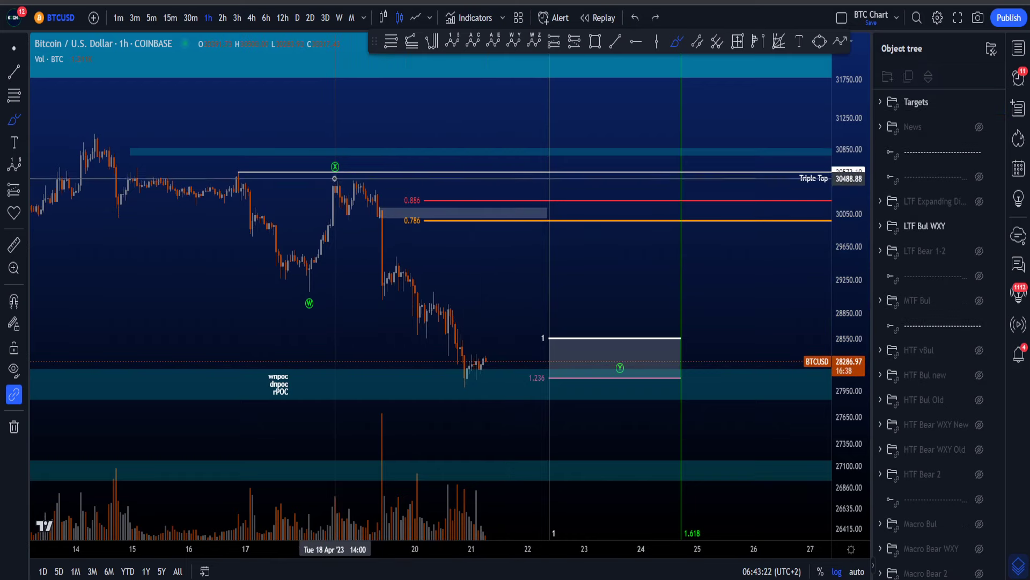
# - Sketch a fall from wave X to about 29000, a rebound near the 0.886 level and a drop into the Y target, undoing the strokes
pyautogui.moveTo(336, 180); pyautogui.dragTo(404, 259)
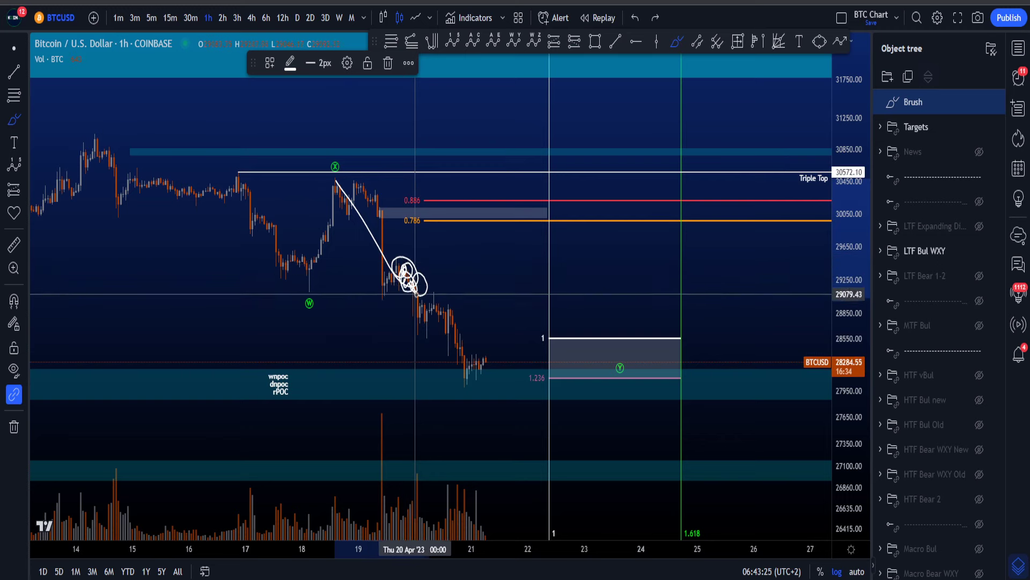
pyautogui.moveTo(429, 296)
pyautogui.mouseDown()
pyautogui.moveTo(524, 205)
pyautogui.moveTo(598, 370)
pyautogui.mouseUp()
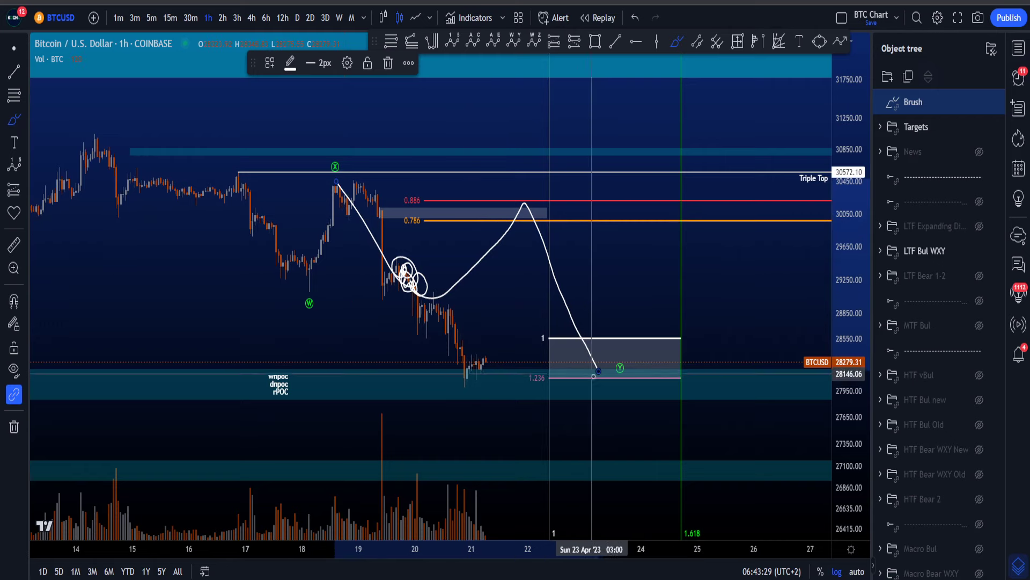
pyautogui.hotkey('ctrl', 'z')
pyautogui.hotkey('ctrl', 'z')
# - Sketch a path from X through the recent low to a circled 0.886 level and a circle below 1.236, deleting the stroke
pyautogui.moveTo(330, 188)
pyautogui.mouseDown()
pyautogui.moveTo(465, 365)
pyautogui.moveTo(553, 223)
pyautogui.moveTo(564, 195)
pyautogui.moveTo(549, 194)
pyautogui.moveTo(551, 214)
pyautogui.moveTo(571, 199)
pyautogui.moveTo(557, 196)
pyautogui.moveTo(609, 302)
pyautogui.moveTo(627, 365)
pyautogui.moveTo(620, 390)
pyautogui.moveTo(638, 397)
pyautogui.mouseUp()
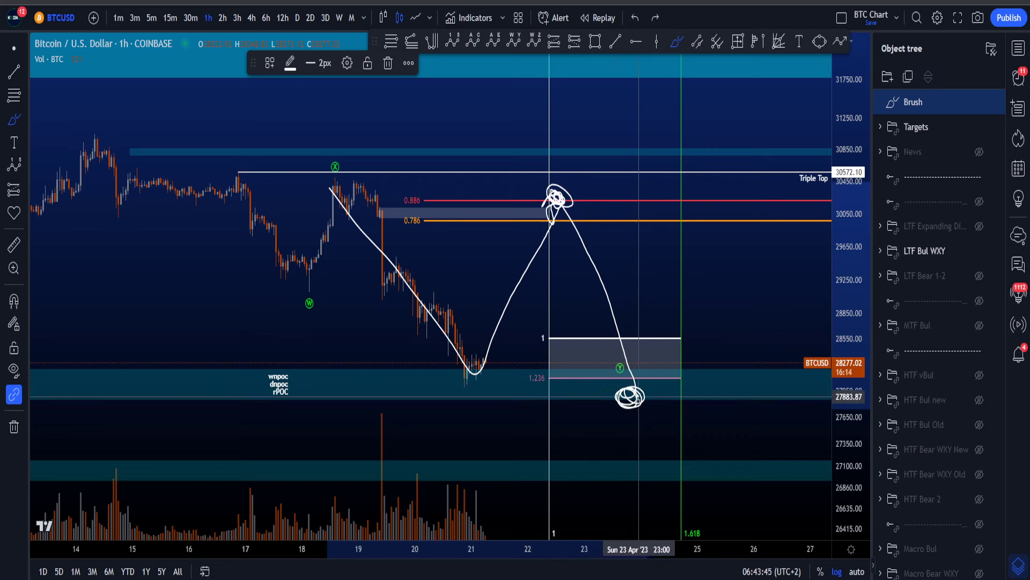
pyautogui.press('Delete')
pyautogui.click(10, 50)
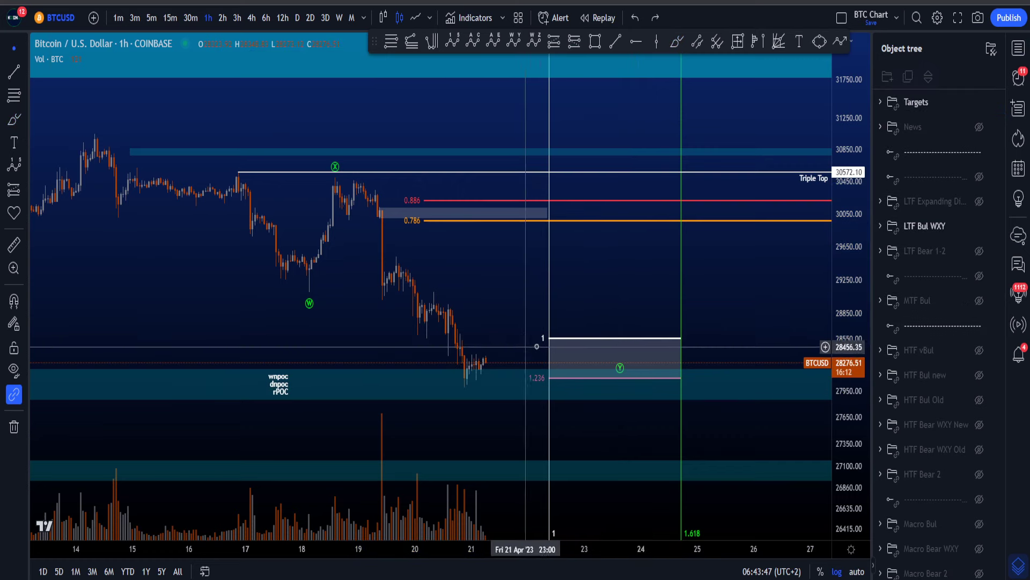
# - Review the style levels of the Y target's Trend-Based Fib Extension and apply the wY - WXY drawing template
pyautogui.doubleClick(546, 339)
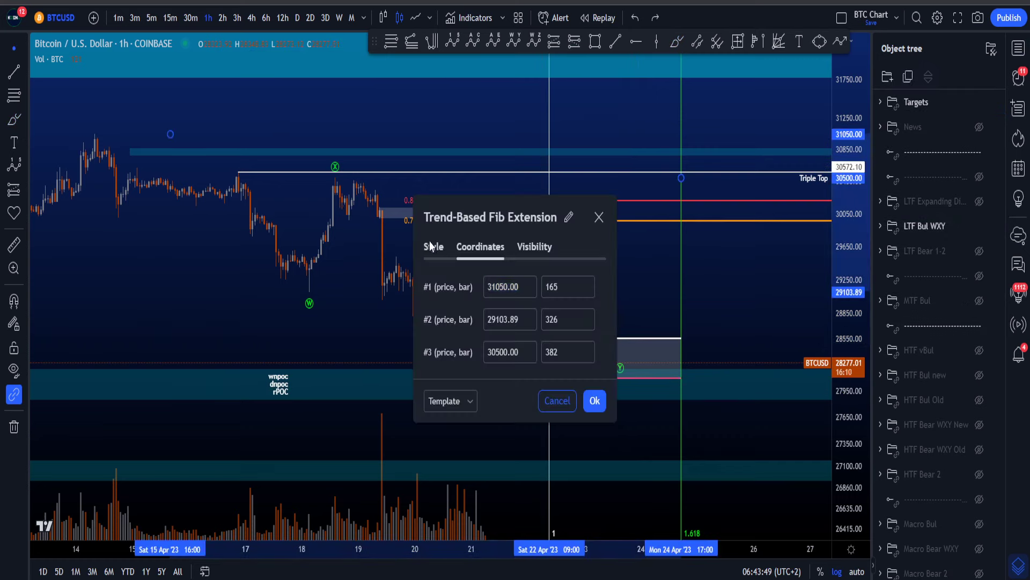
pyautogui.click(432, 246)
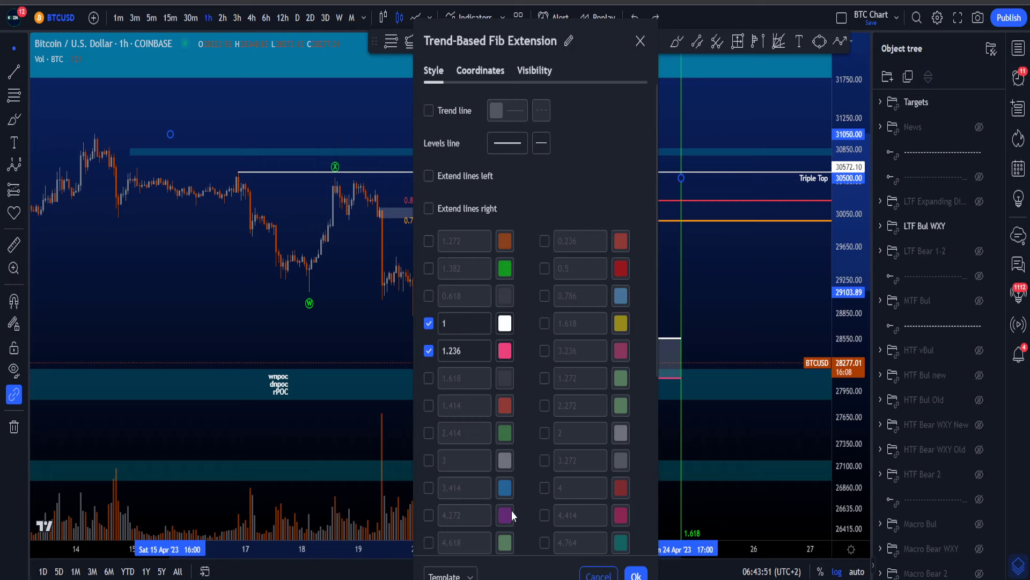
pyautogui.click(644, 576)
pyautogui.click(271, 63)
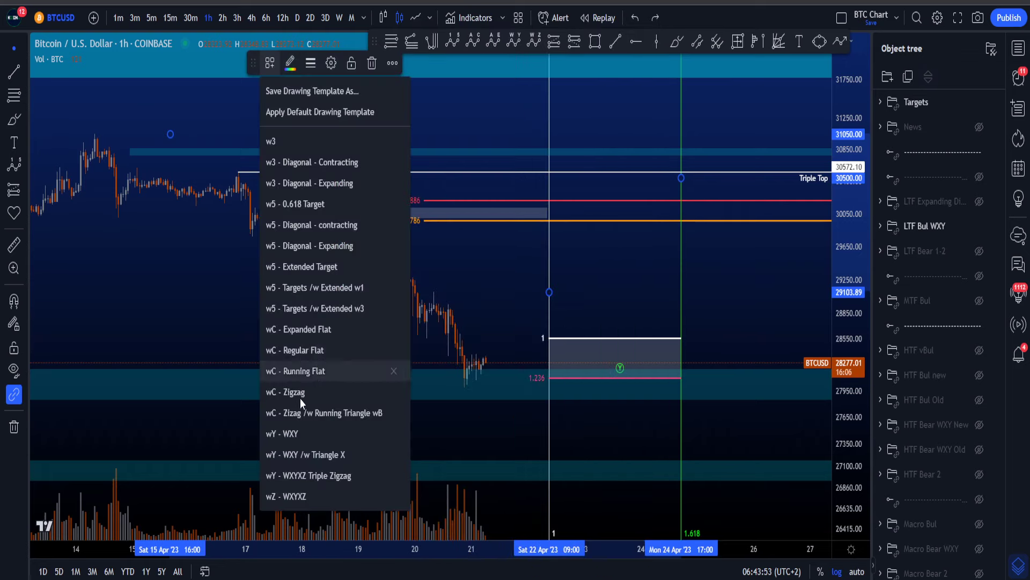
pyautogui.click(298, 434)
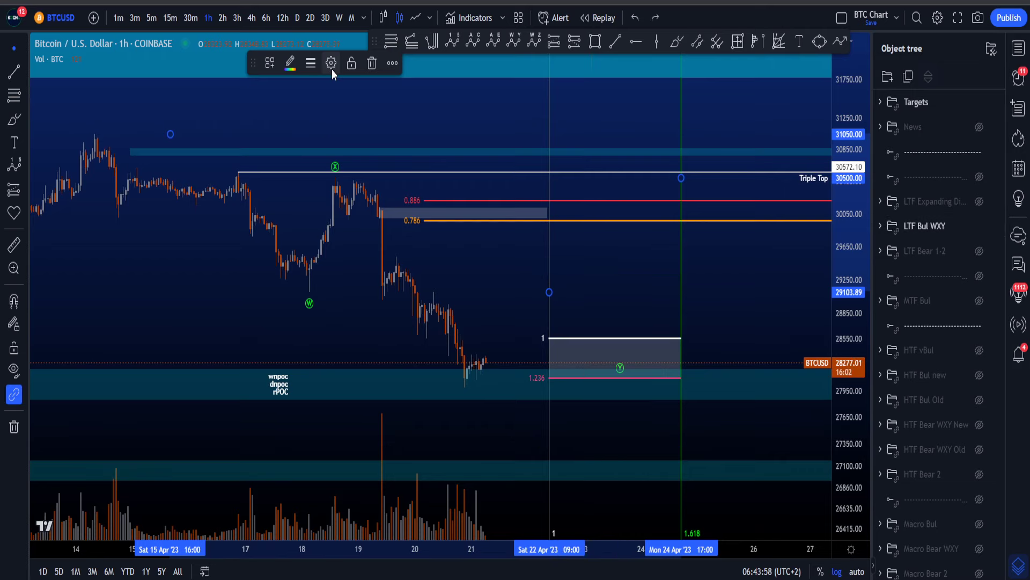
# - Brush the fall from just below wave X to the 21 April low, undoing the stroke
pyautogui.click(678, 43)
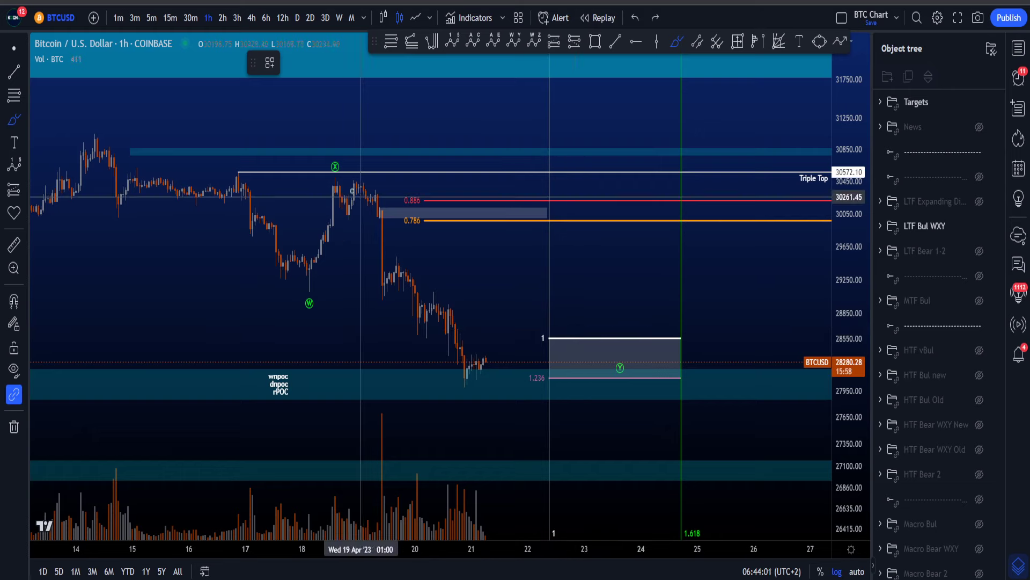
pyautogui.moveTo(348, 185); pyautogui.dragTo(468, 382)
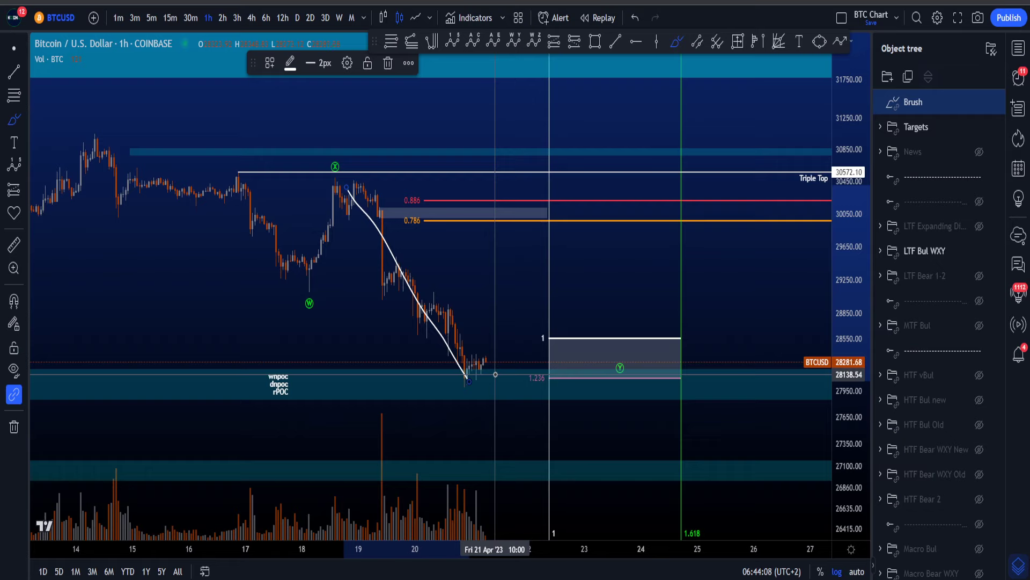
pyautogui.hotkey('ctrl', 'z')
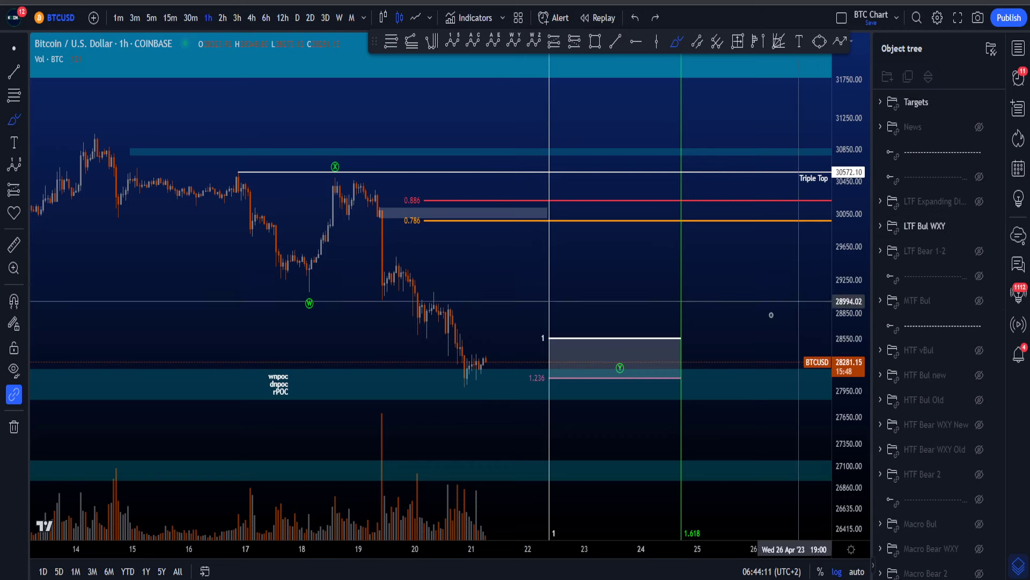
# - Hide the LTF Bul WXY drawing group on the chart
pyautogui.moveTo(851, 296); pyautogui.dragTo(851, 349)
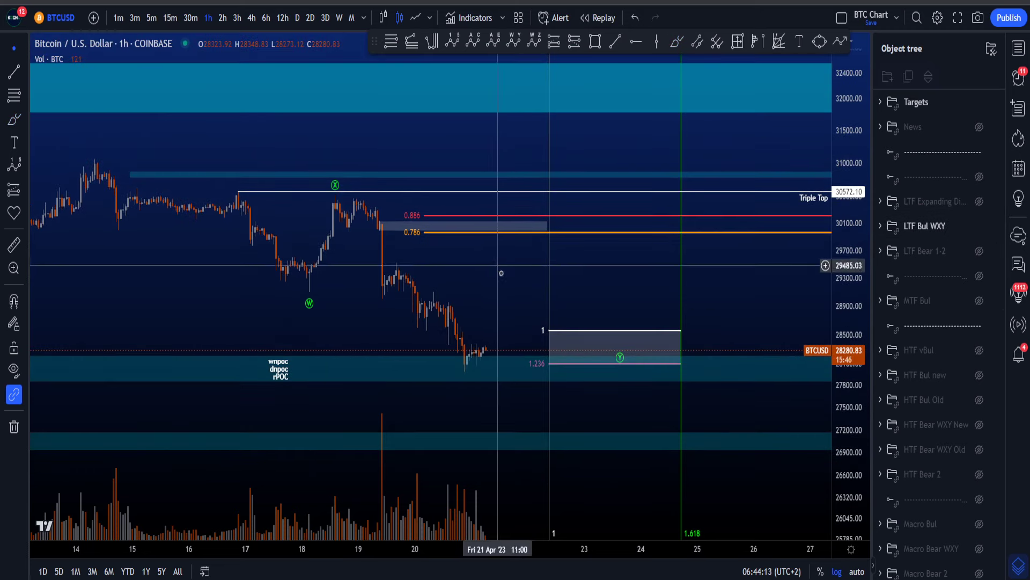
pyautogui.scroll(-1, 501, 269)
pyautogui.click(979, 226)
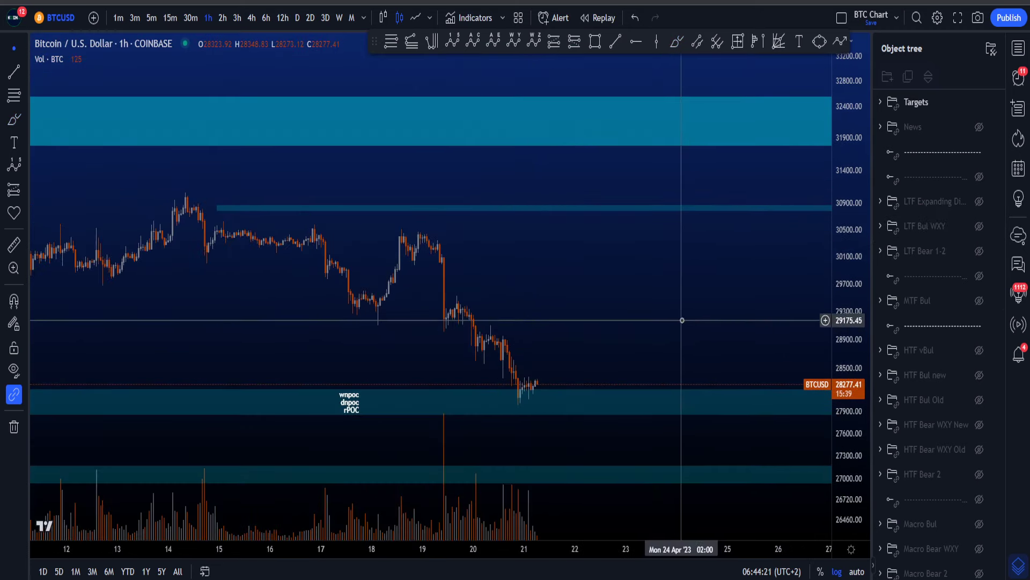
# - Show the LTF Expanding Diagonal drawing group on the chart
pyautogui.moveTo(679, 317); pyautogui.dragTo(675, 316)
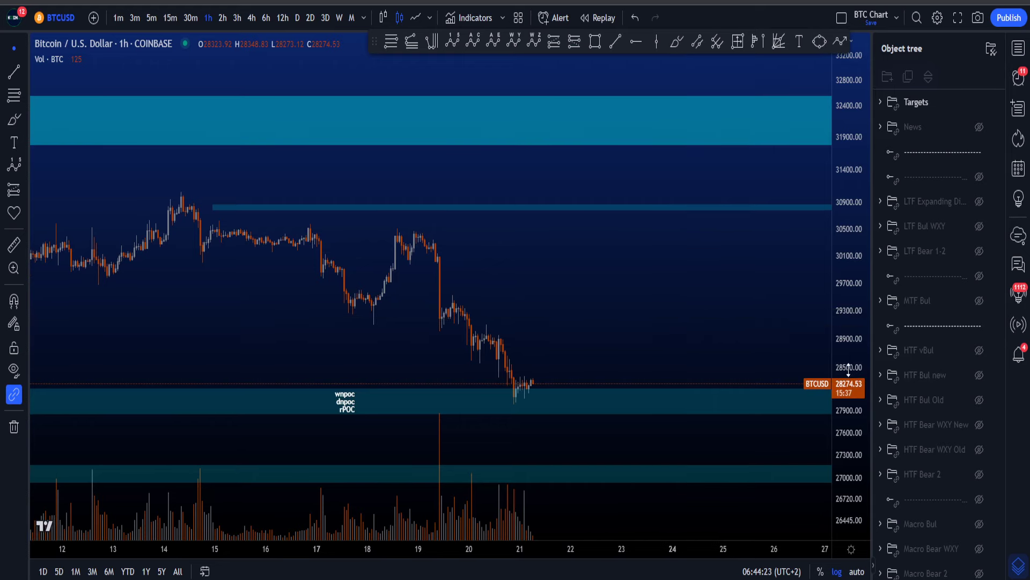
pyautogui.moveTo(848, 370); pyautogui.dragTo(848, 337)
pyautogui.moveTo(614, 295); pyautogui.dragTo(609, 283)
pyautogui.scroll(-1, 115, 152)
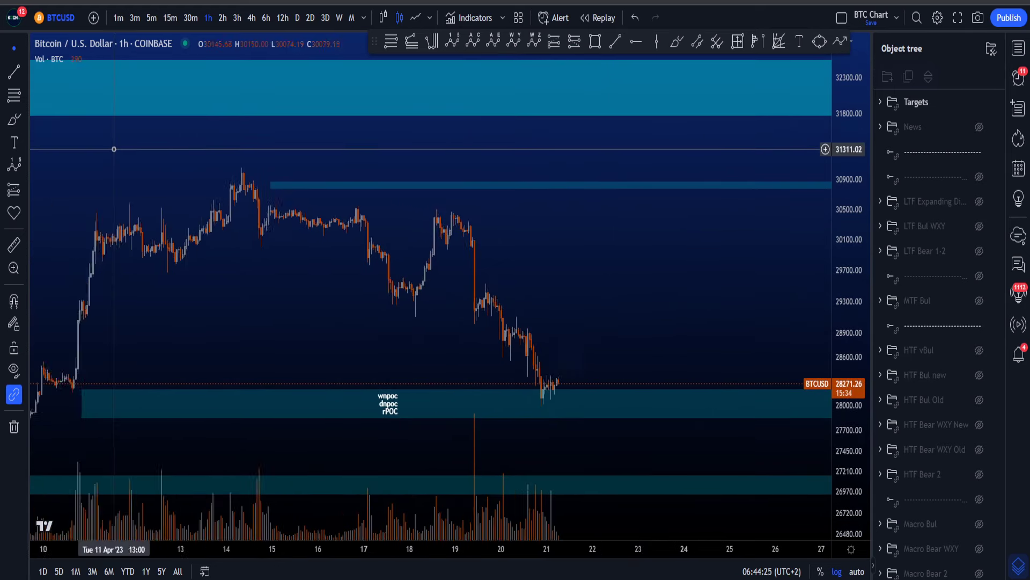
pyautogui.scroll(1, 113, 151)
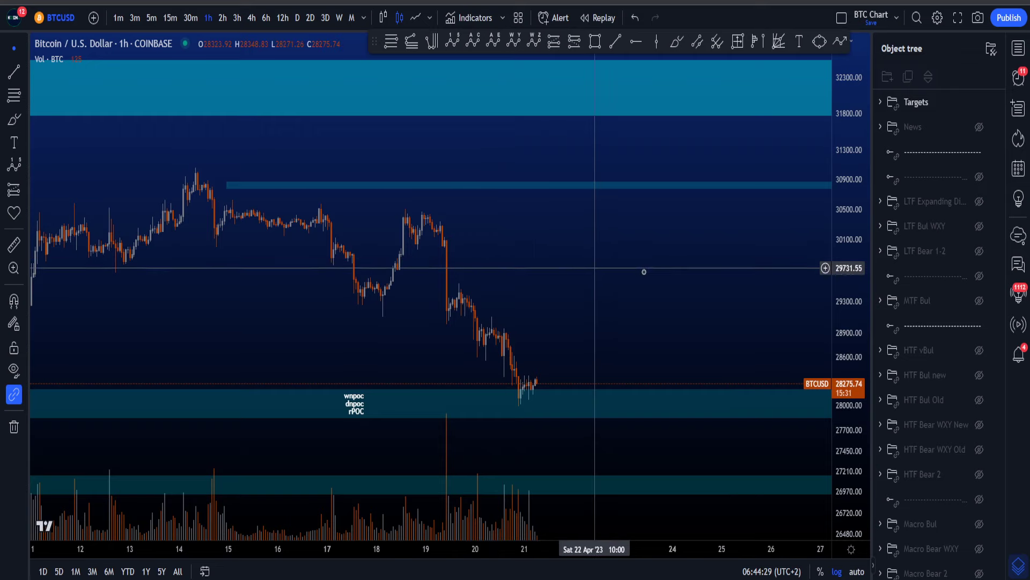
pyautogui.moveTo(651, 264)
pyautogui.mouseDown()
pyautogui.moveTo(622, 266)
pyautogui.moveTo(635, 269)
pyautogui.mouseUp()
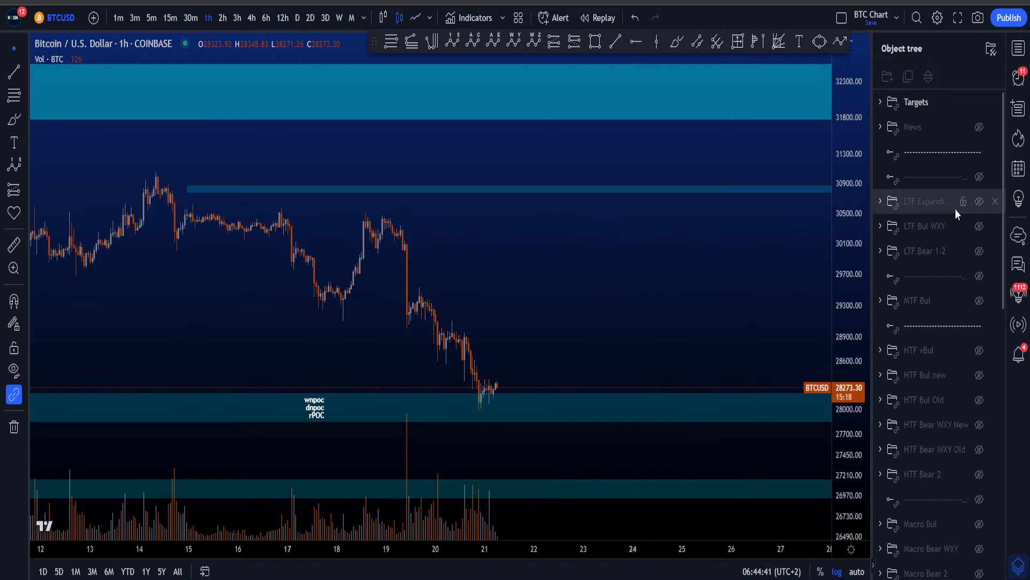
pyautogui.click(979, 203)
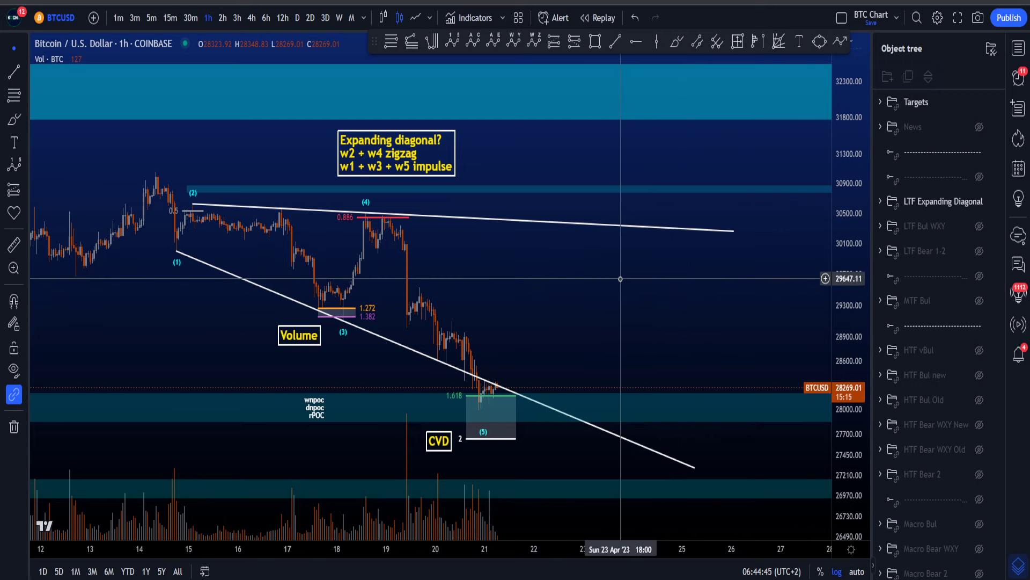
# - Trace the diagonal from the 14 April high through waves (1) to (5), plus the rise into (4), undoing each stroke
pyautogui.moveTo(633, 282); pyautogui.dragTo(641, 273)
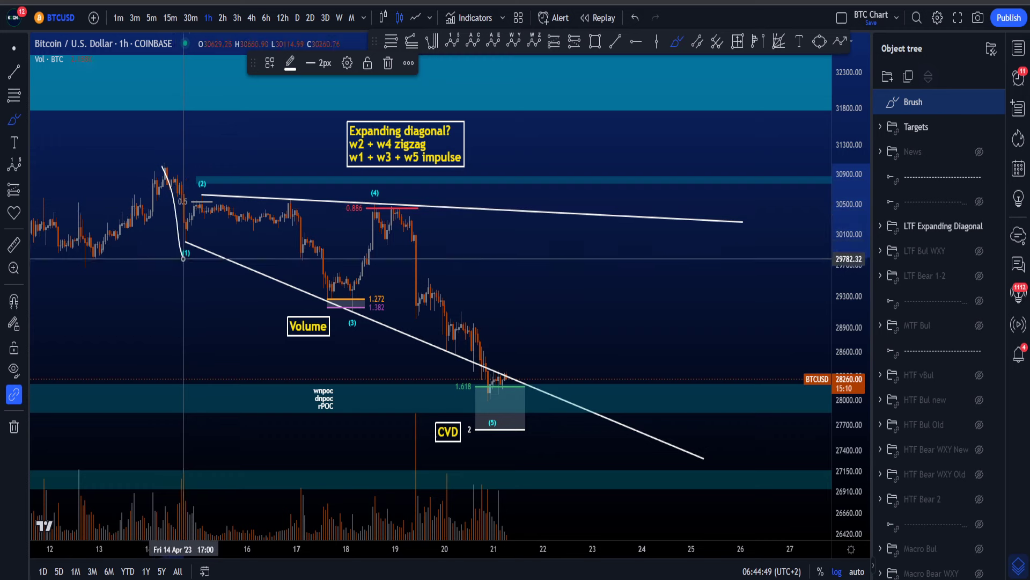
pyautogui.moveTo(216, 197)
pyautogui.mouseDown()
pyautogui.moveTo(290, 260)
pyautogui.moveTo(445, 316)
pyautogui.moveTo(496, 399)
pyautogui.mouseUp()
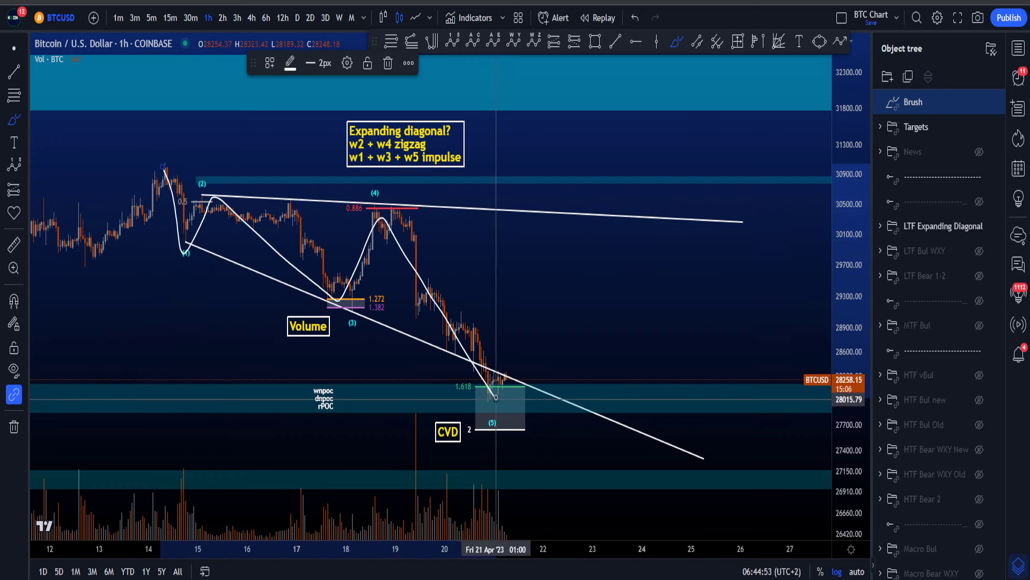
pyautogui.hotkey('ctrl', 'z')
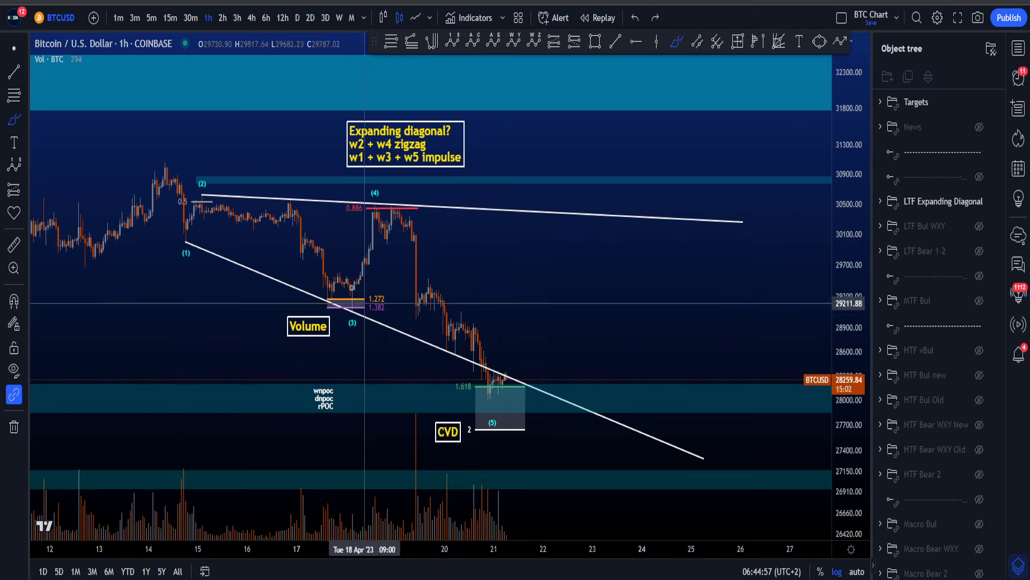
pyautogui.moveTo(354, 290); pyautogui.dragTo(378, 210)
pyautogui.hotkey('ctrl', 'z')
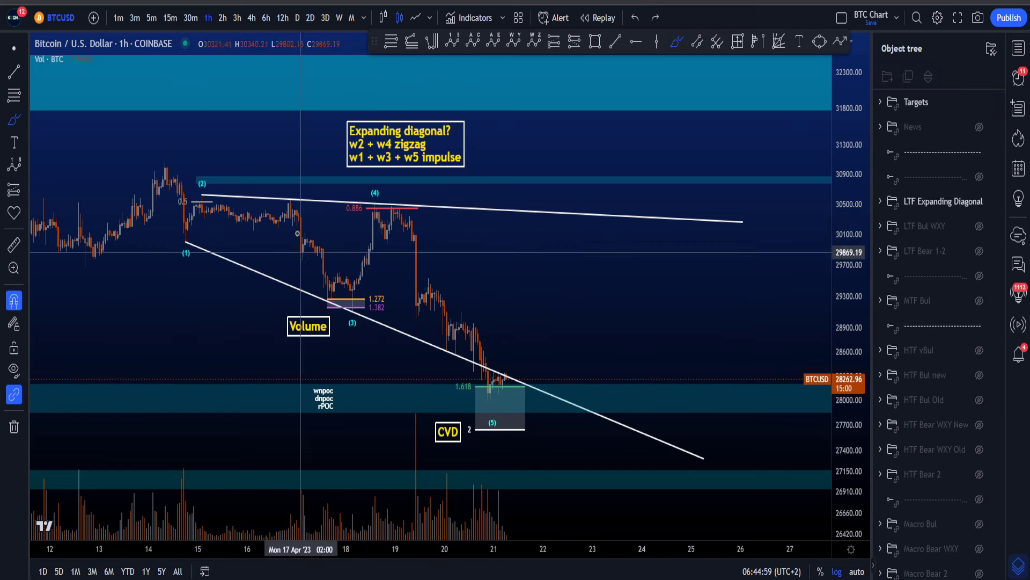
# - Trace the impulsive falls into waves (1), (3) and (5) of the diagonal with the brush, undoing all strokes
pyautogui.moveTo(297, 210); pyautogui.dragTo(343, 304)
pyautogui.moveTo(168, 174); pyautogui.dragTo(186, 232)
pyautogui.hotkey('ctrl', 'z')
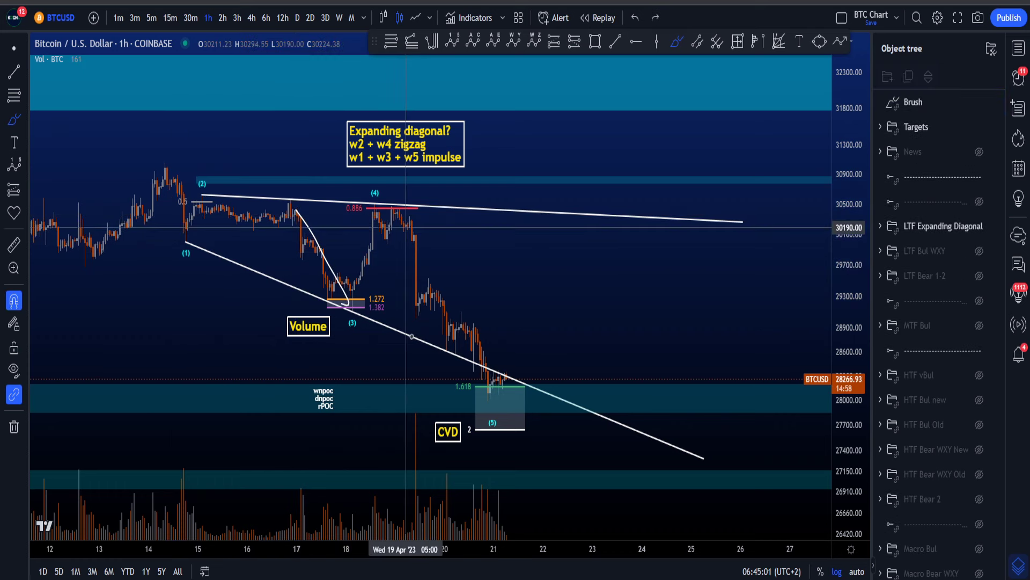
pyautogui.hotkey('ctrl', 'z')
pyautogui.moveTo(401, 235)
pyautogui.mouseDown()
pyautogui.moveTo(453, 335)
pyautogui.moveTo(517, 422)
pyautogui.mouseUp()
pyautogui.moveTo(301, 232); pyautogui.dragTo(367, 333)
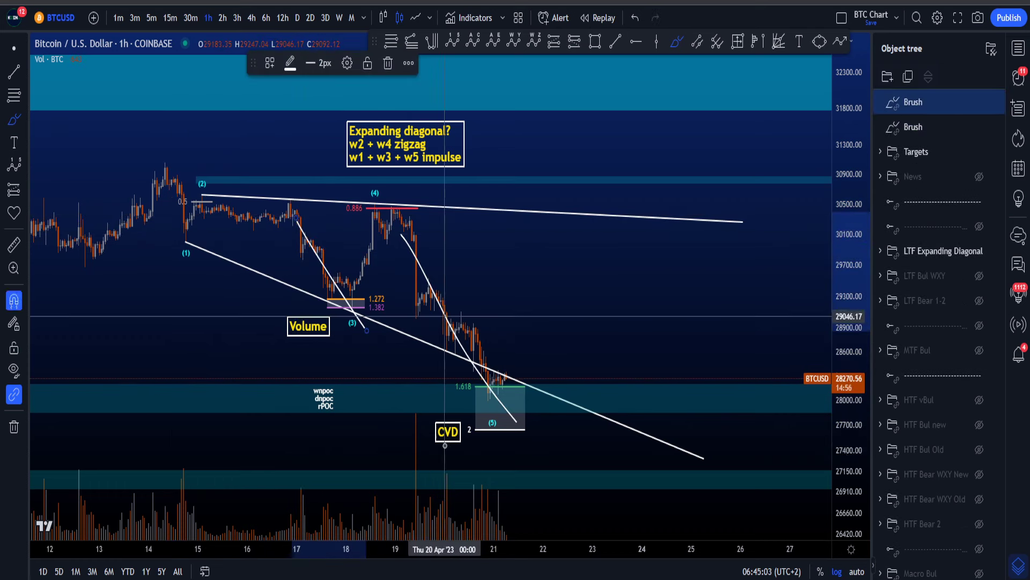
pyautogui.hotkey('ctrl', 'z')
pyautogui.hotkey('ctrl', 'z')
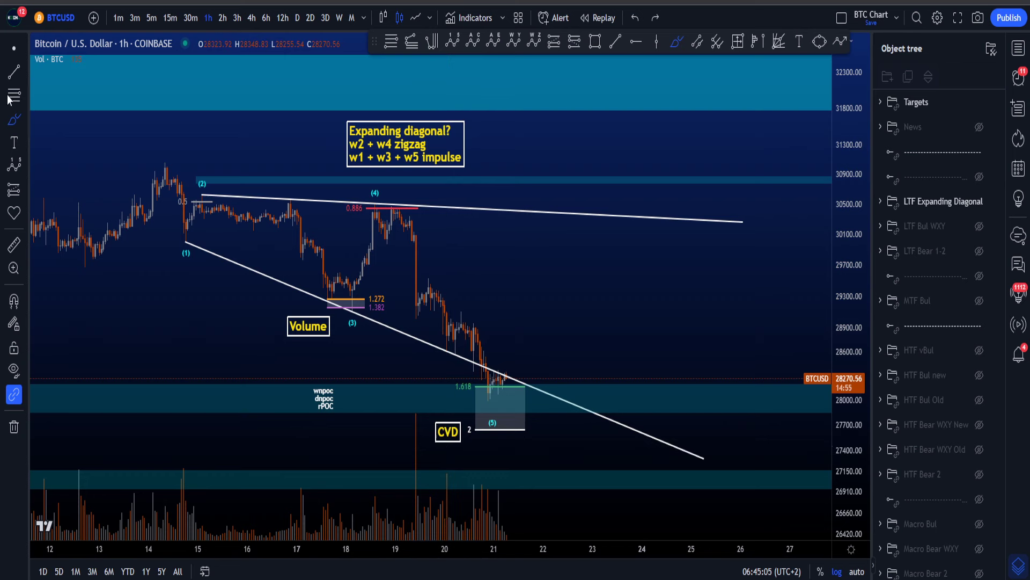
# - Circle the "w2 + w4 zigzag" line and loop around the wave-type note in the Expanding diagonal text box, undoing both strokes
pyautogui.moveTo(536, 281); pyautogui.dragTo(675, 311)
pyautogui.click(676, 43)
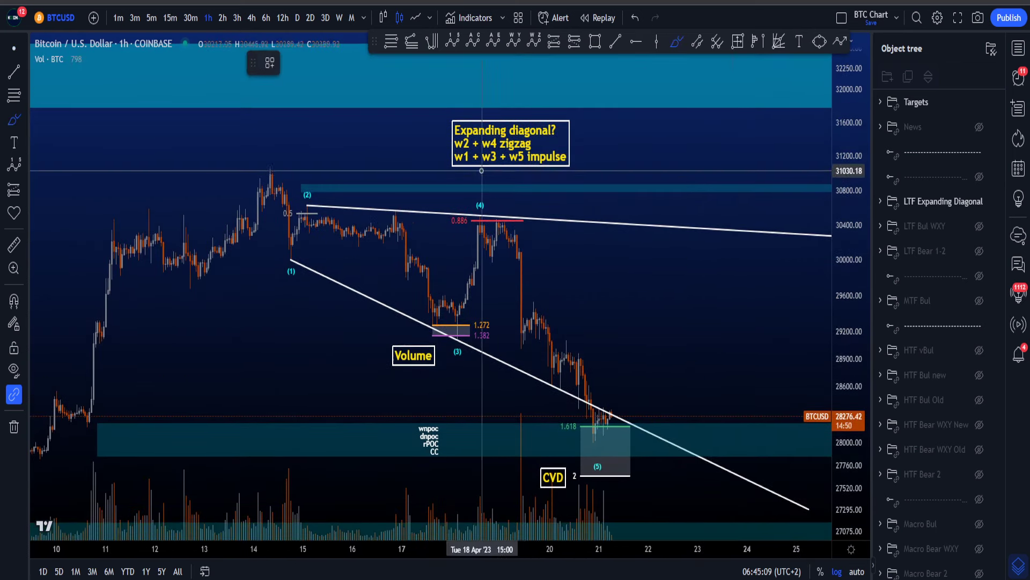
pyautogui.moveTo(537, 140)
pyautogui.mouseDown()
pyautogui.moveTo(440, 148)
pyautogui.moveTo(539, 144)
pyautogui.mouseUp()
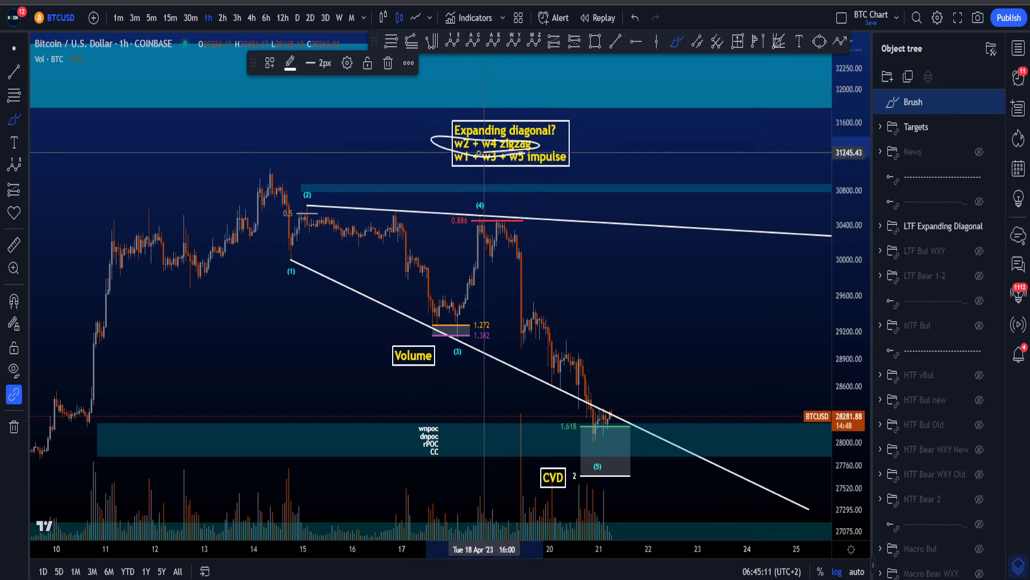
pyautogui.hotkey('ctrl', 'z')
pyautogui.moveTo(455, 140)
pyautogui.mouseDown()
pyautogui.moveTo(617, 154)
pyautogui.moveTo(437, 178)
pyautogui.mouseUp()
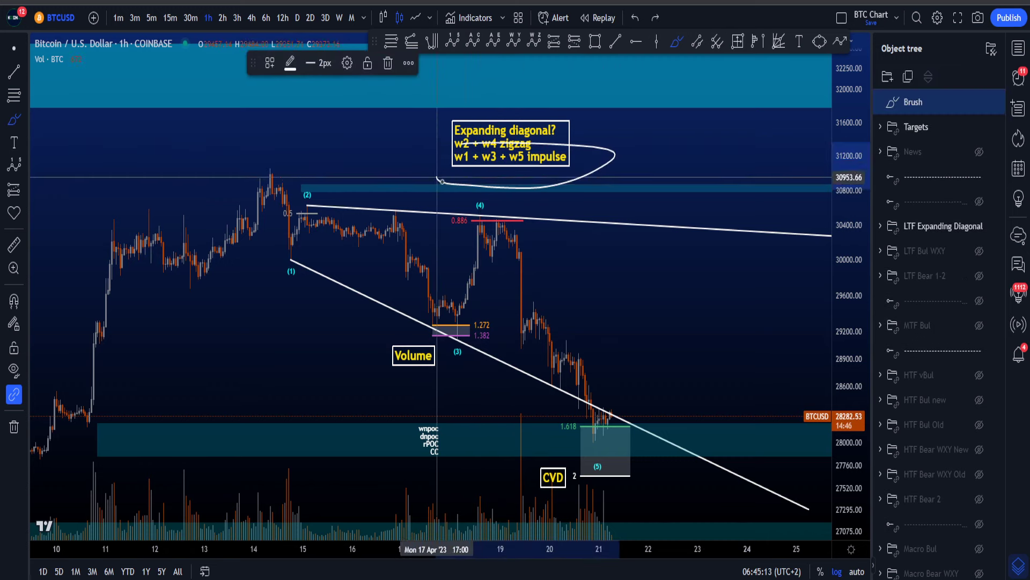
pyautogui.hotkey('ctrl', 'z')
# - Circle the wave (2) retracement and the wave (3) box between 1.272 and 1.382, removing each mark
pyautogui.scroll(1, 303, 221)
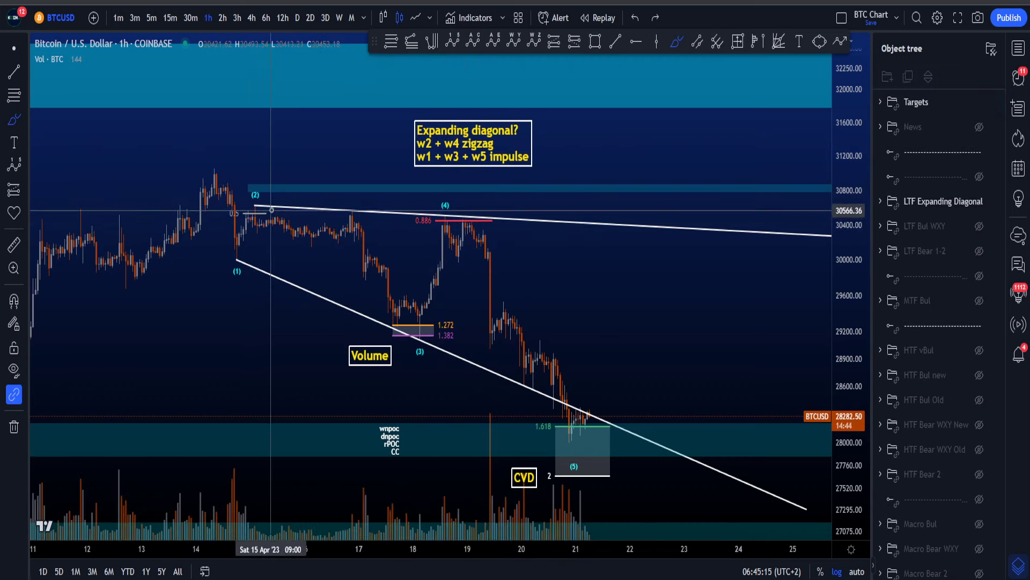
pyautogui.moveTo(270, 206)
pyautogui.mouseDown()
pyautogui.moveTo(222, 227)
pyautogui.moveTo(280, 211)
pyautogui.mouseUp()
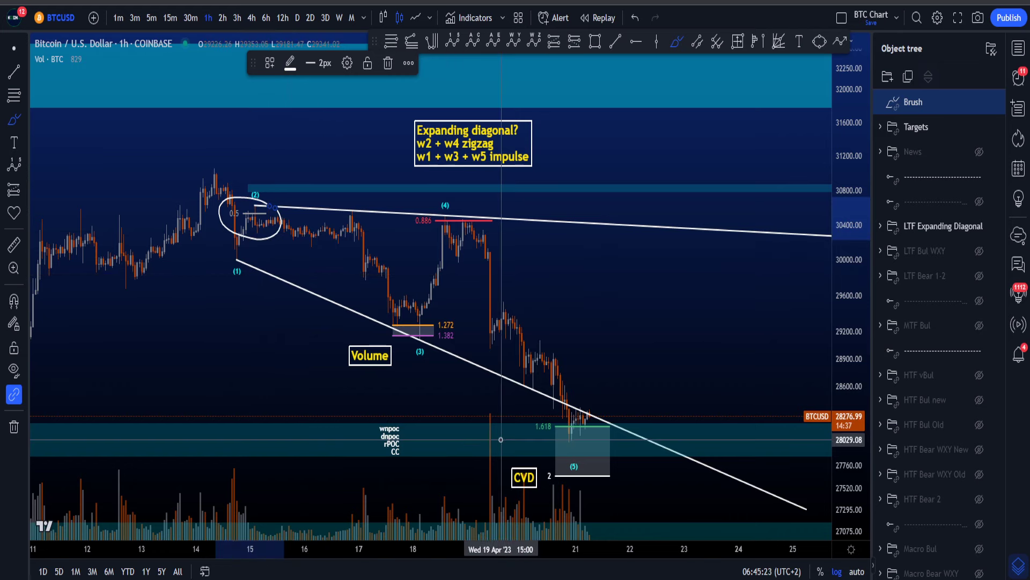
pyautogui.hotkey('ctrl', 'z')
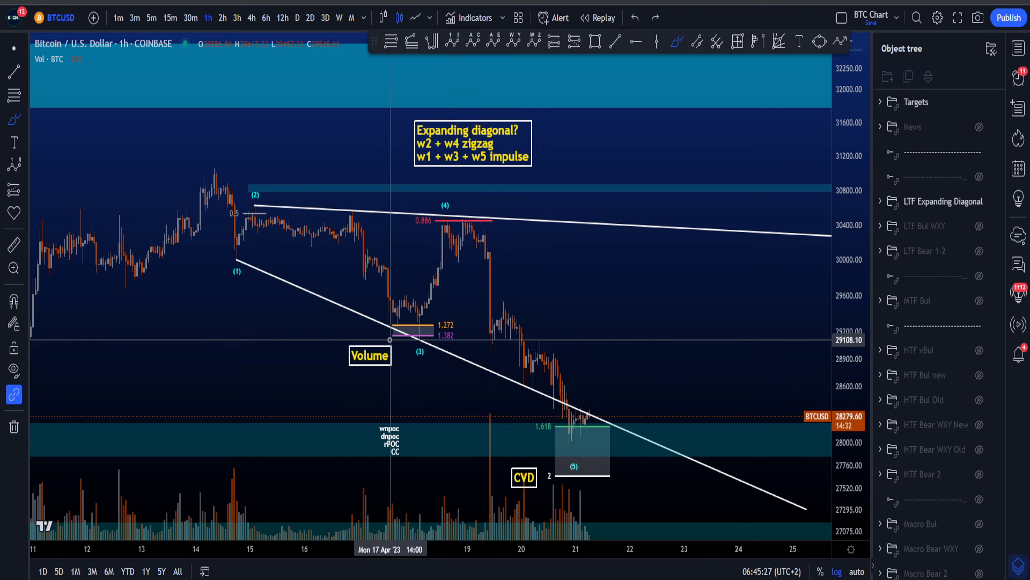
pyautogui.moveTo(436, 352); pyautogui.dragTo(431, 356)
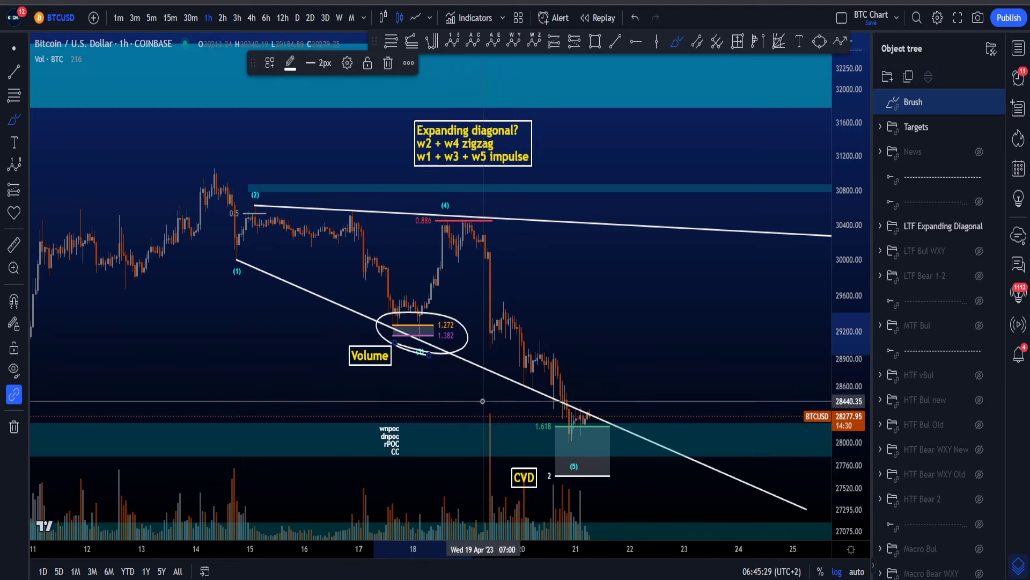
pyautogui.press('Delete')
# - Clear the brush circle and stroke around the wave (3) box between 1.272 and 1.382
pyautogui.moveTo(851, 469); pyautogui.dragTo(845, 344)
pyautogui.scroll(3, 392, 338)
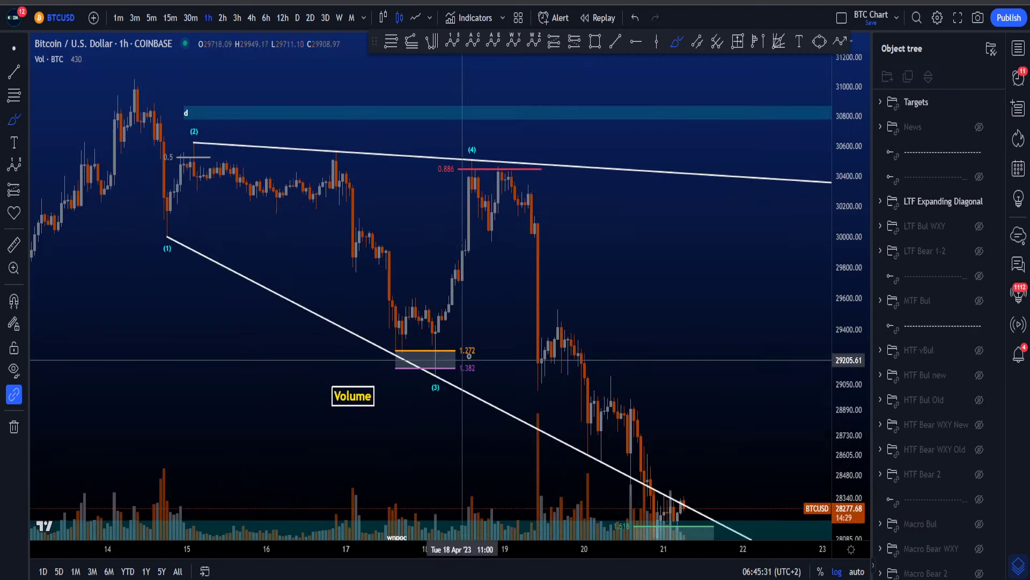
pyautogui.hotkey('ctrl', 'z')
pyautogui.hotkey('ctrl', 'z')
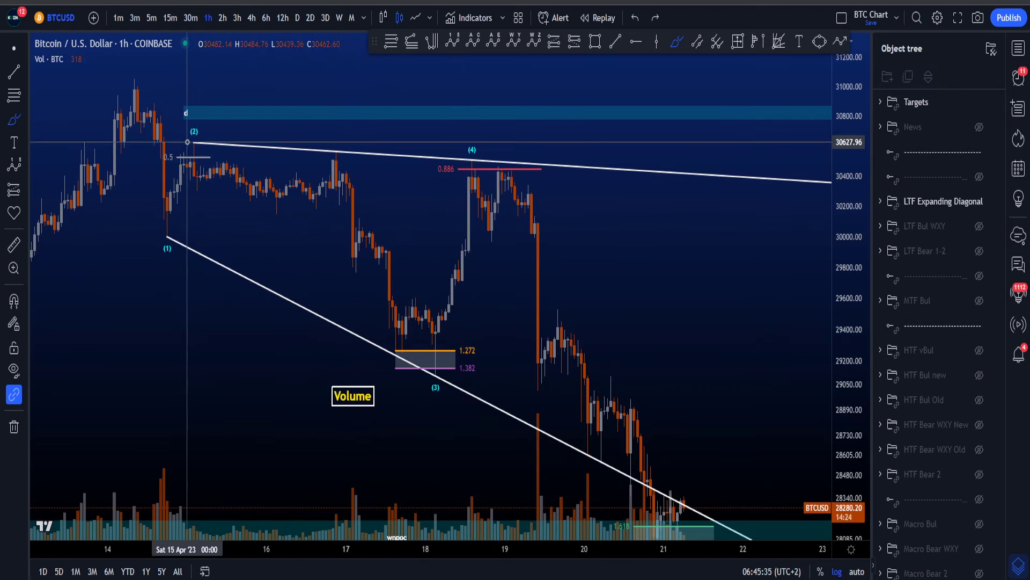
# - Trace the subwaves of the fall from wave (2) to wave (3) with the brush, undoing each stroke
pyautogui.moveTo(205, 145); pyautogui.dragTo(296, 194)
pyautogui.moveTo(177, 181); pyautogui.dragTo(289, 213)
pyautogui.hotkey('ctrl', 'z')
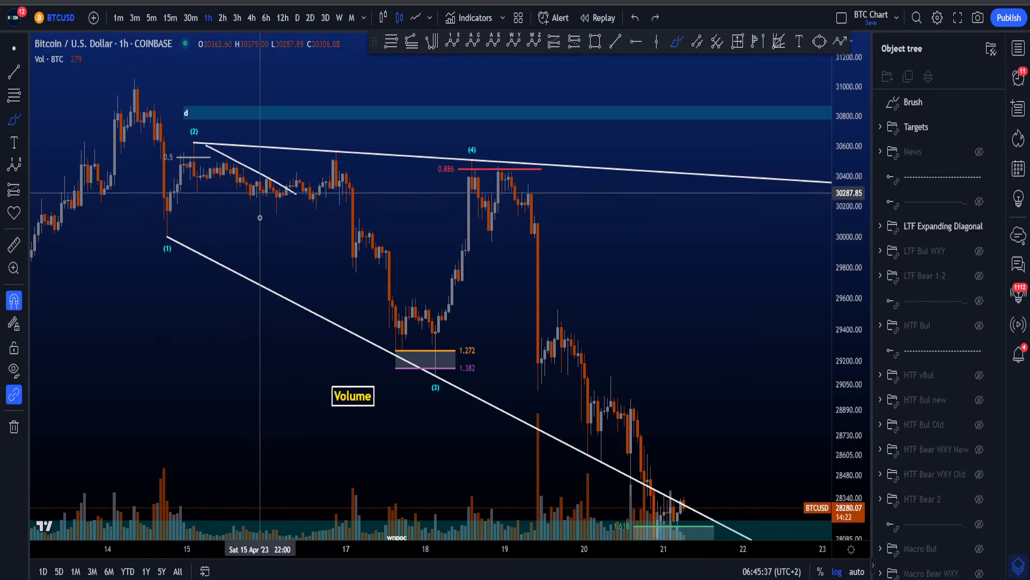
pyautogui.hotkey('ctrl', 'z')
pyautogui.moveTo(198, 151); pyautogui.dragTo(293, 207)
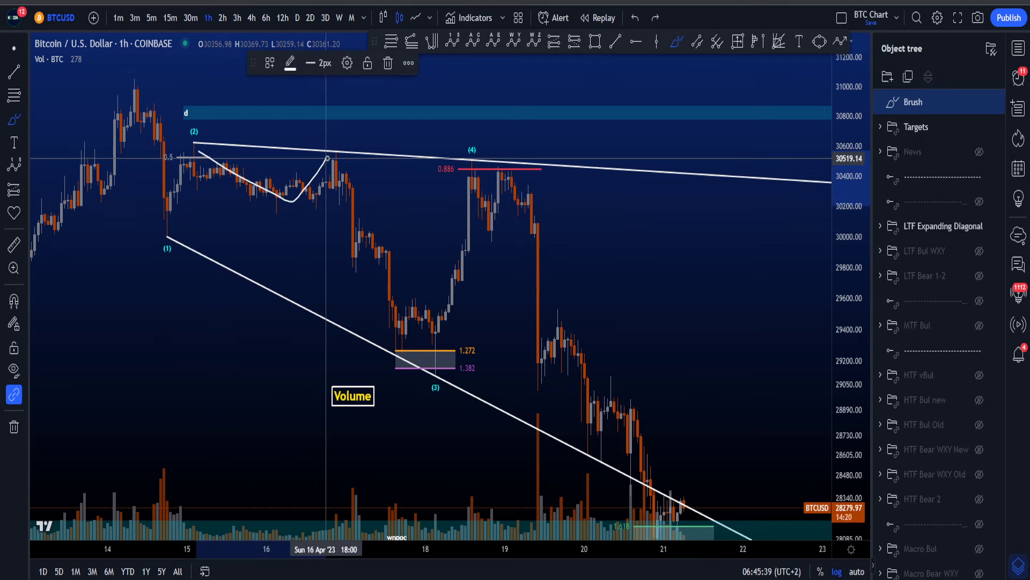
pyautogui.moveTo(352, 179)
pyautogui.mouseDown()
pyautogui.moveTo(356, 237)
pyautogui.moveTo(396, 341)
pyautogui.mouseUp()
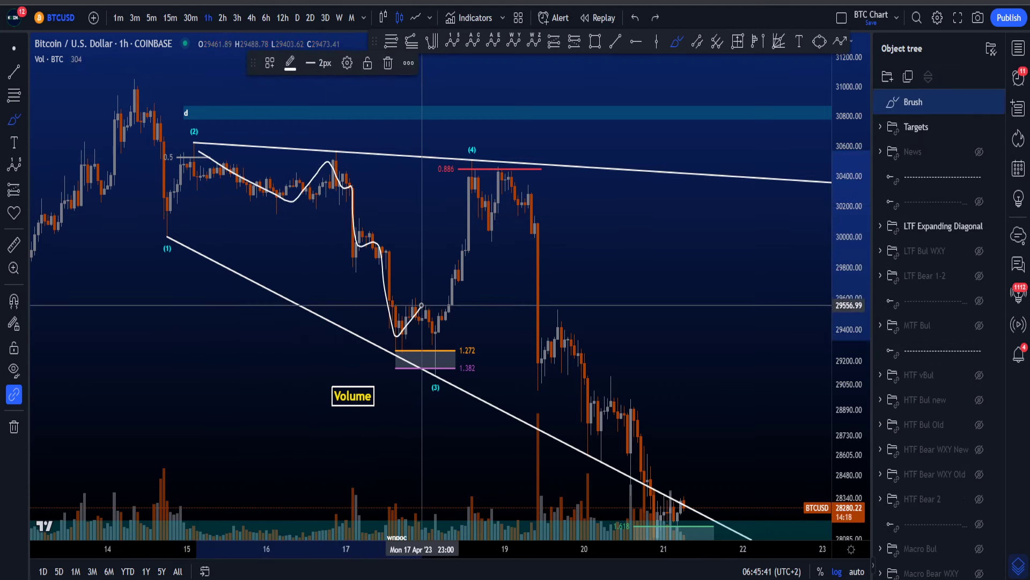
pyautogui.moveTo(421, 306); pyautogui.dragTo(450, 382)
pyautogui.hotkey('ctrl', 'z')
pyautogui.moveTo(207, 147)
pyautogui.mouseDown()
pyautogui.moveTo(271, 209)
pyautogui.moveTo(335, 186)
pyautogui.moveTo(395, 335)
pyautogui.moveTo(417, 298)
pyautogui.moveTo(441, 363)
pyautogui.mouseUp()
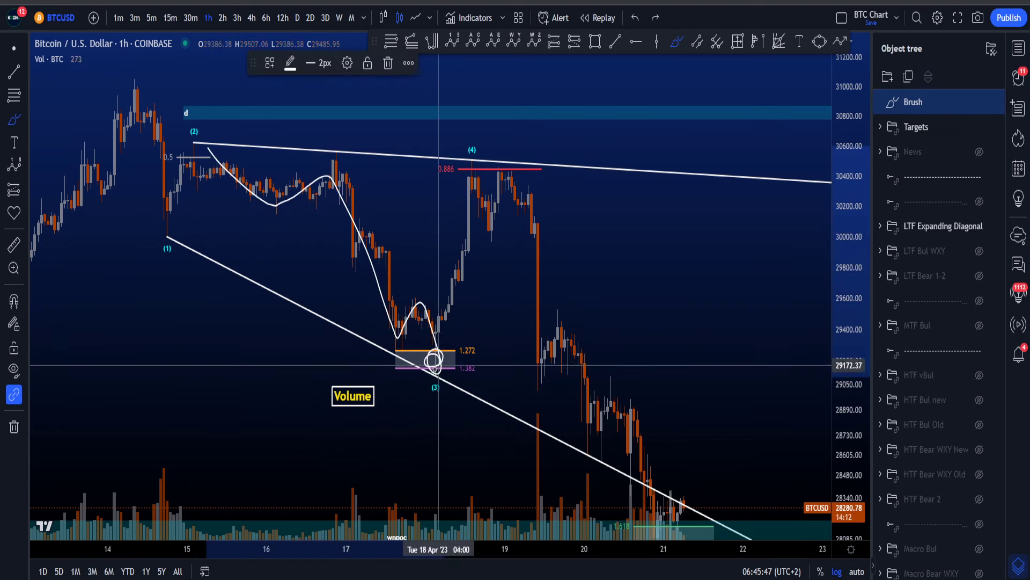
pyautogui.hotkey('ctrl', 'z')
# - Brush the rise from wave (3) towards wave (4) and mark the high at (4), undoing both strokes
pyautogui.moveTo(427, 344); pyautogui.dragTo(462, 236)
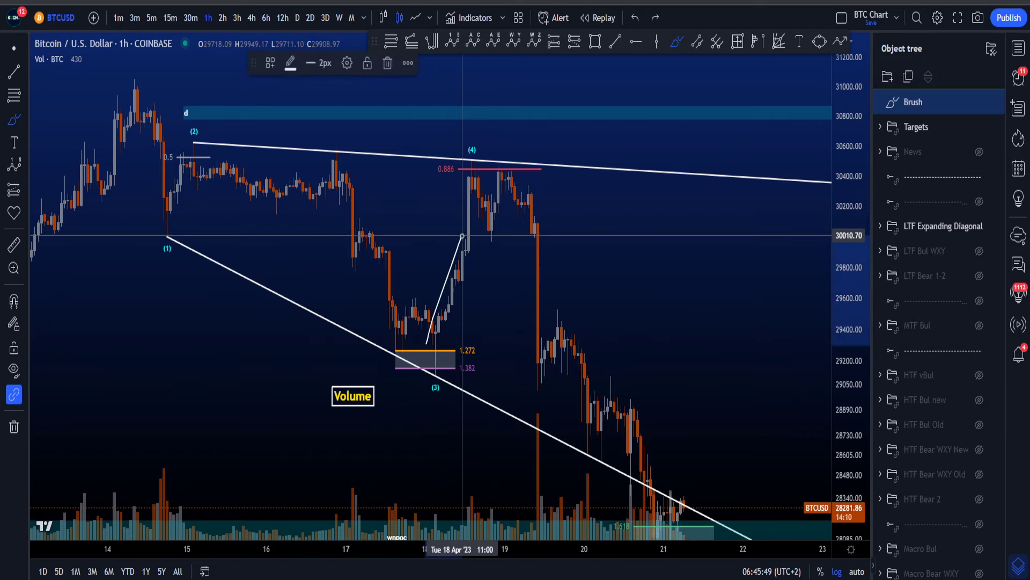
pyautogui.hotkey('ctrl', 'z')
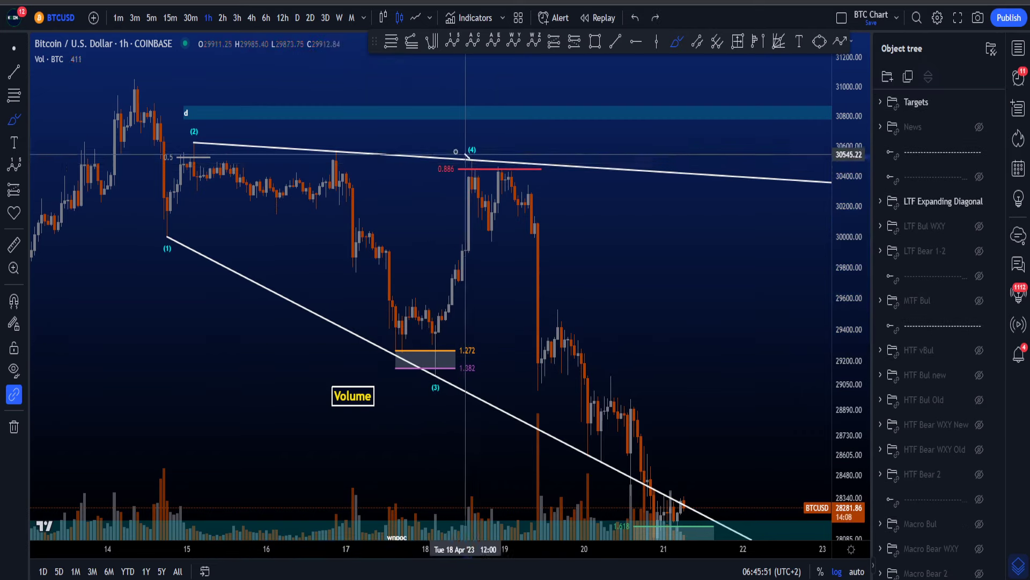
pyautogui.moveTo(468, 156); pyautogui.dragTo(453, 190)
pyautogui.hotkey('ctrl', 'z')
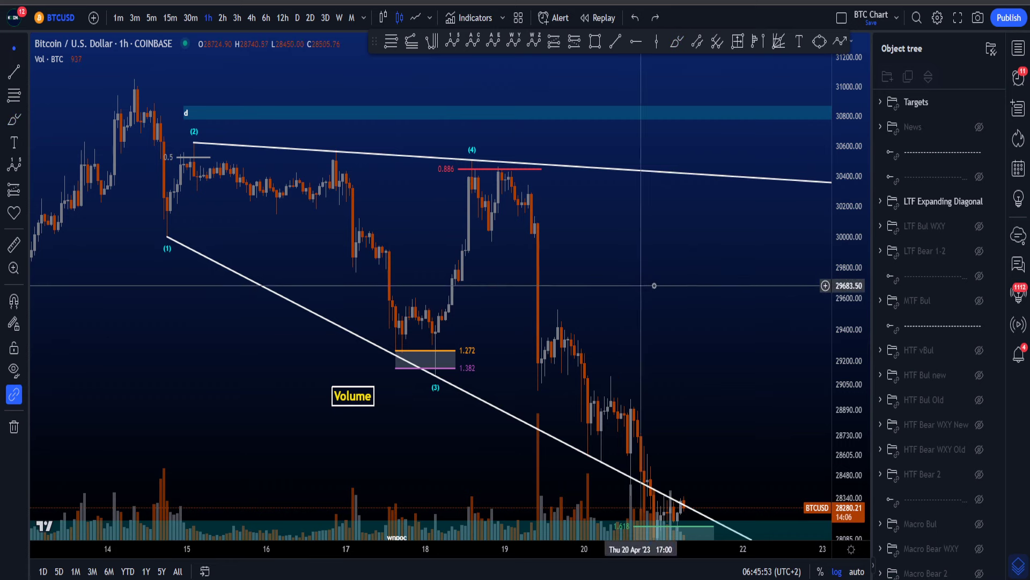
# - Loop the brush around the decline from (4) to (5) and the 1.618 to 2 target box, undoing each loop
pyautogui.moveTo(842, 265); pyautogui.dragTo(838, 339)
pyautogui.moveTo(743, 370); pyautogui.dragTo(677, 314)
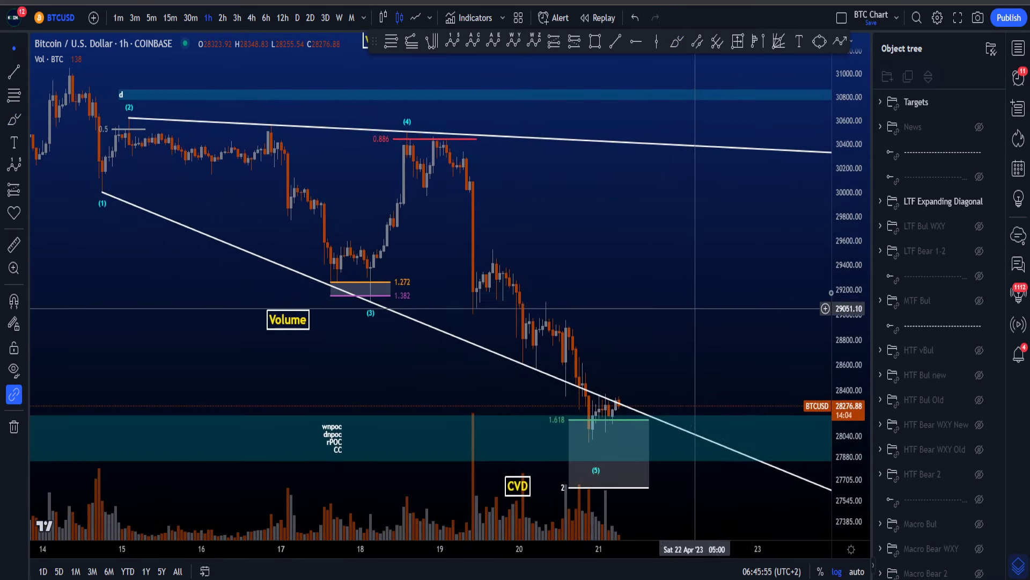
pyautogui.moveTo(838, 284); pyautogui.dragTo(830, 305)
pyautogui.moveTo(741, 302); pyautogui.dragTo(695, 274)
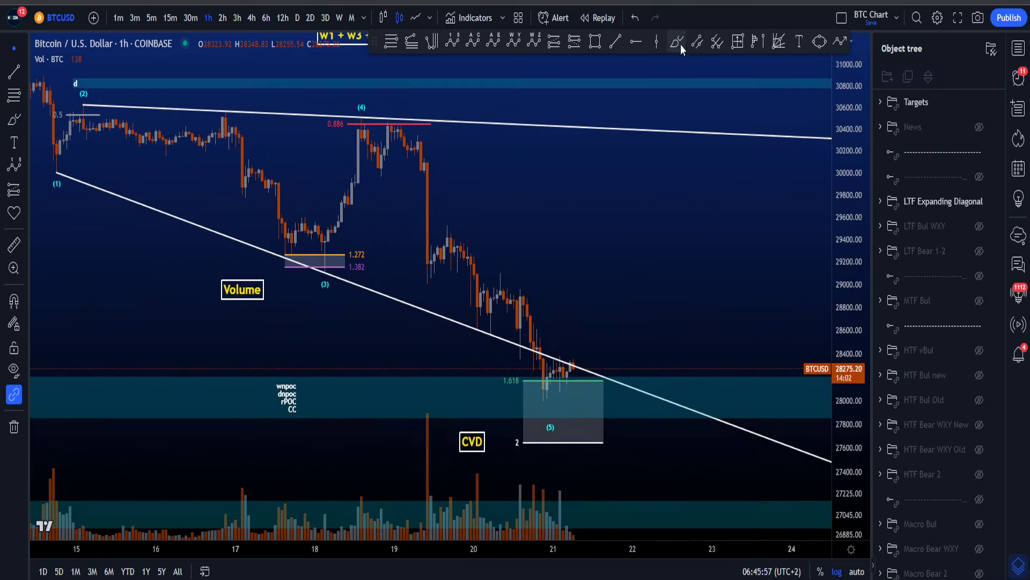
pyautogui.click(677, 42)
pyautogui.moveTo(372, 139)
pyautogui.mouseDown()
pyautogui.moveTo(612, 343)
pyautogui.moveTo(467, 365)
pyautogui.moveTo(341, 105)
pyautogui.mouseUp()
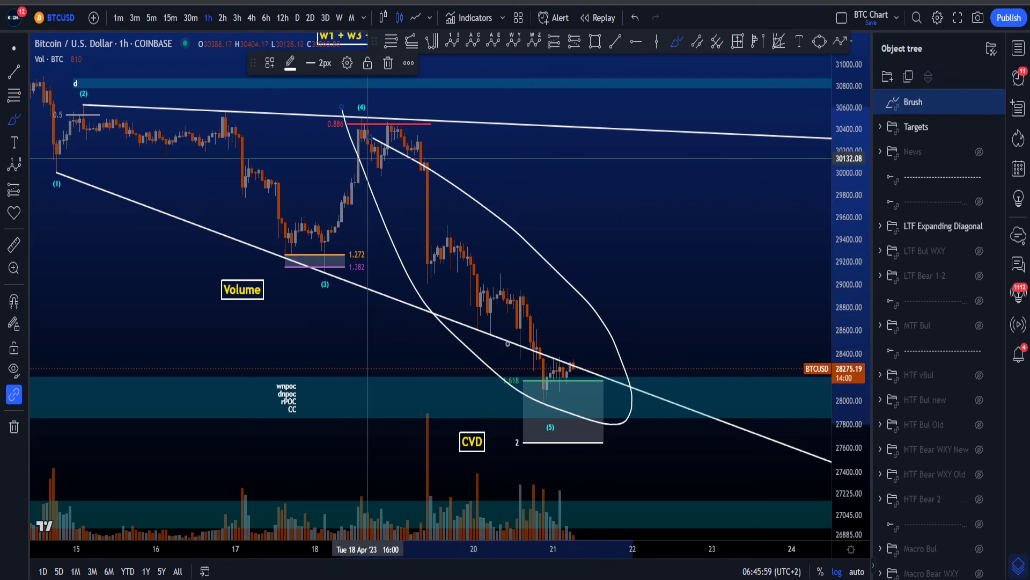
pyautogui.hotkey('ctrl', 'z')
pyautogui.moveTo(500, 370)
pyautogui.mouseDown()
pyautogui.moveTo(507, 437)
pyautogui.moveTo(623, 445)
pyautogui.moveTo(570, 365)
pyautogui.mouseUp()
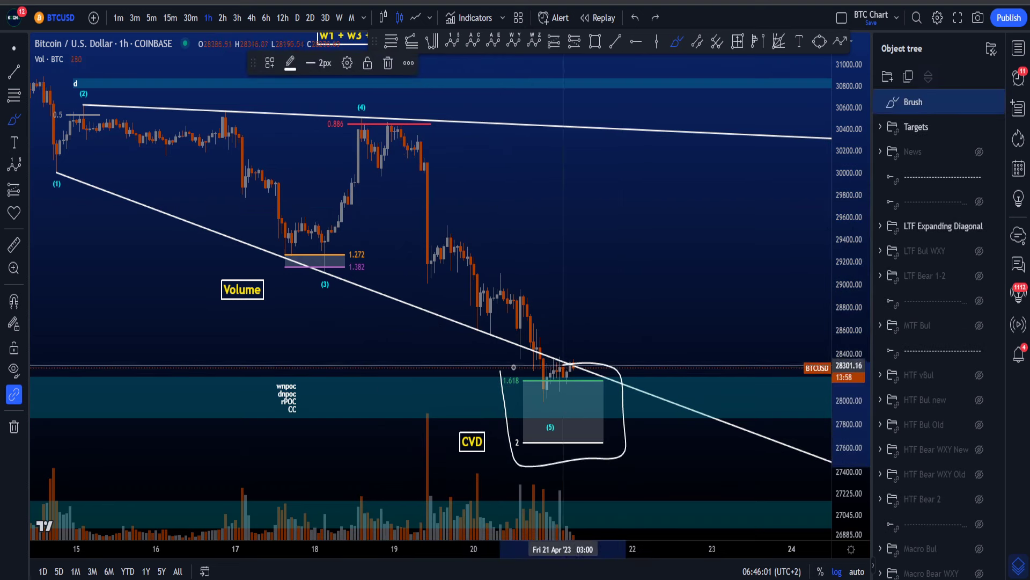
pyautogui.hotkey('ctrl', 'z')
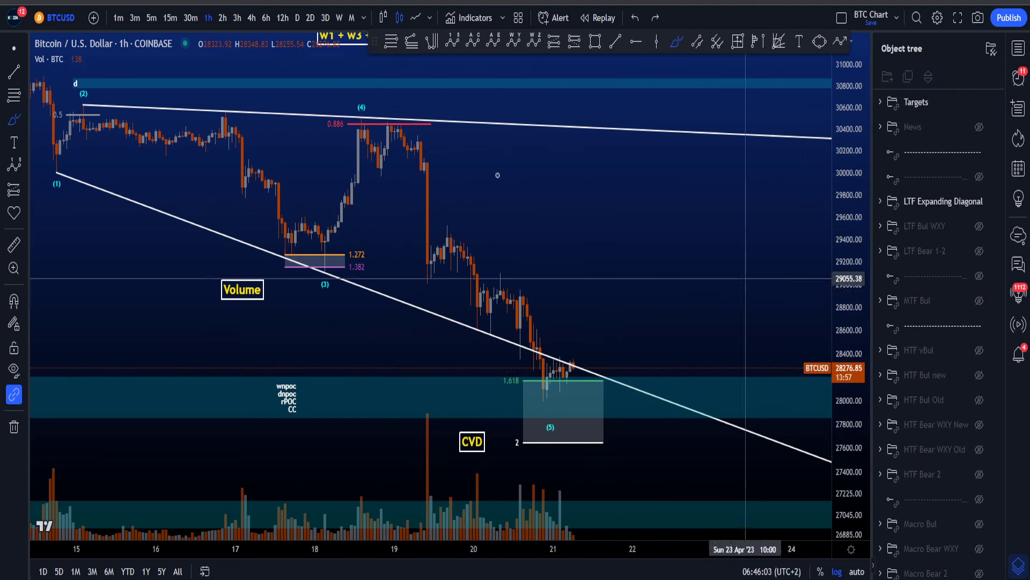
# - Trace the fall from the 17 April high into wave (3) and add a stroke beside the latest candles, undoing both
pyautogui.scroll(-1, 826, 200)
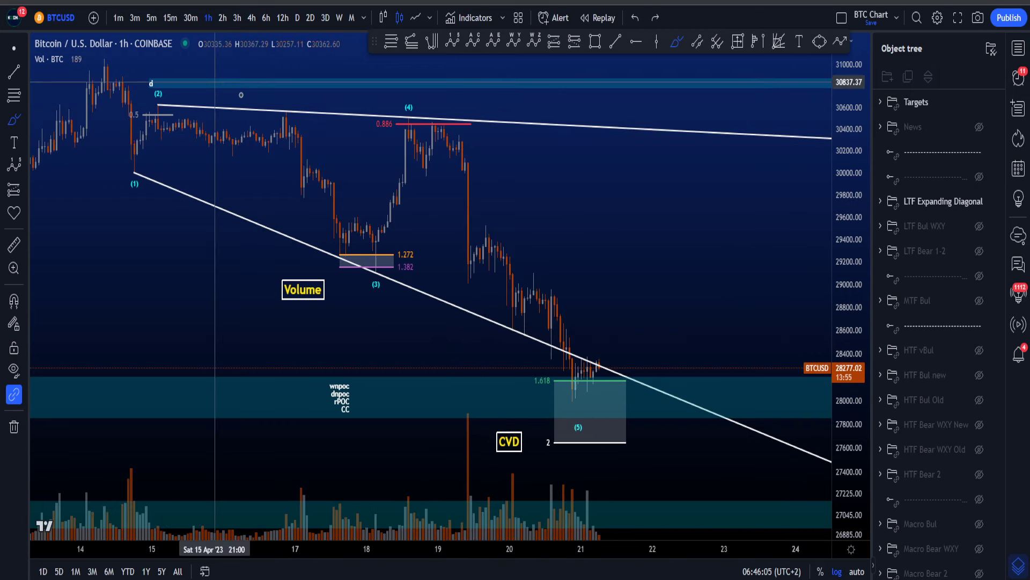
pyautogui.moveTo(294, 100)
pyautogui.mouseDown()
pyautogui.moveTo(344, 230)
pyautogui.moveTo(380, 266)
pyautogui.mouseUp()
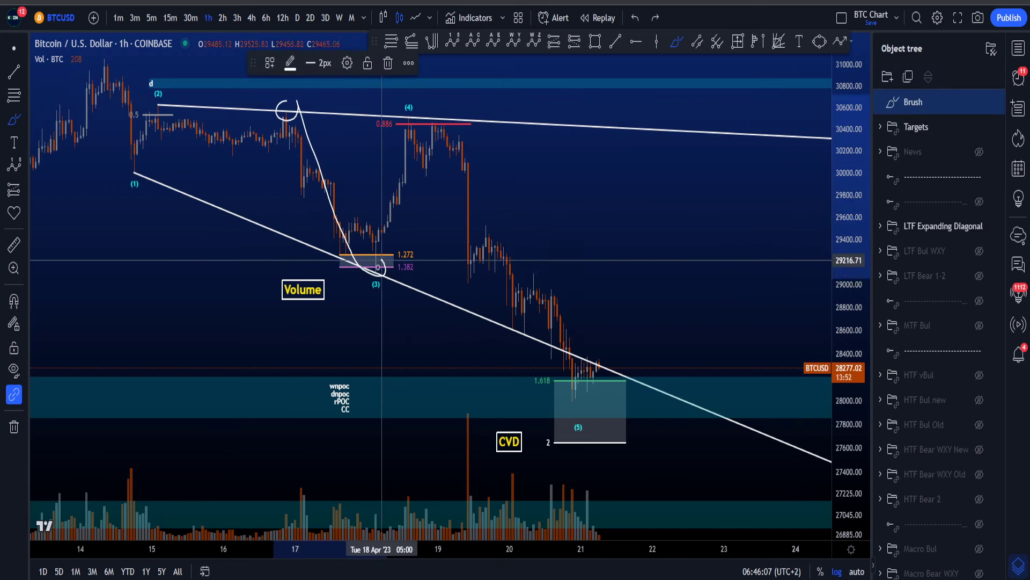
pyautogui.hotkey('ctrl', 'z')
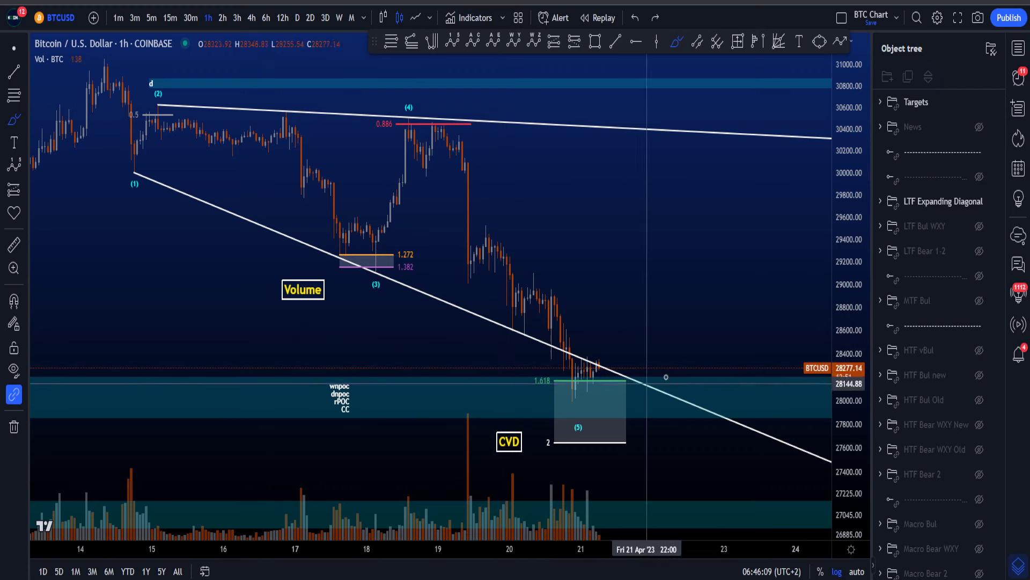
pyautogui.moveTo(621, 359)
pyautogui.mouseDown()
pyautogui.moveTo(516, 378)
pyautogui.moveTo(662, 340)
pyautogui.mouseUp()
pyautogui.hotkey('ctrl', 'z')
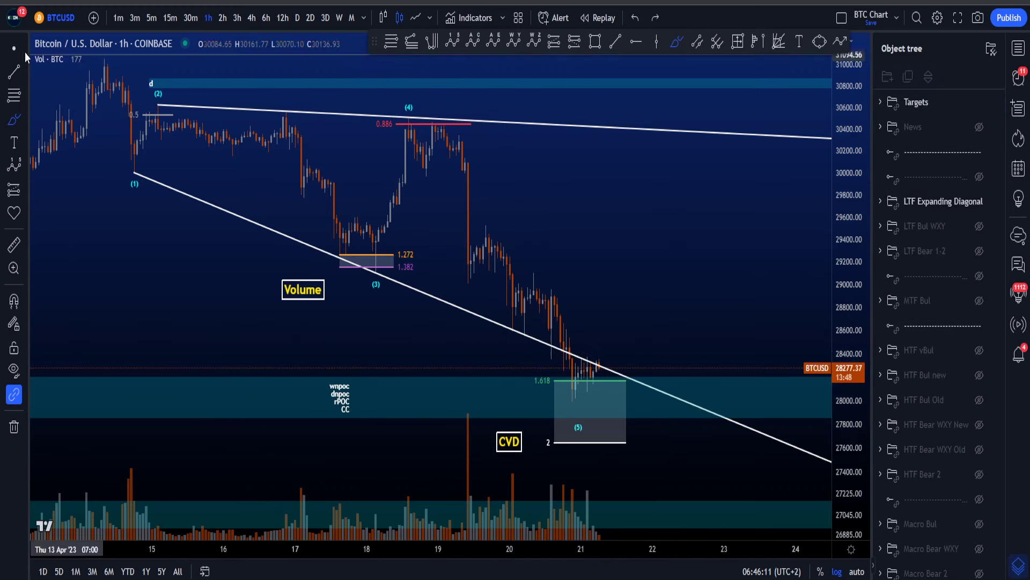
# - Sketch a falling stroke from the 14 April high and a declining line across the volume bars to 21 April, undoing both
pyautogui.press('Escape')
pyautogui.moveTo(805, 280); pyautogui.dragTo(771, 259)
pyautogui.moveTo(849, 240); pyautogui.dragTo(849, 271)
pyautogui.moveTo(709, 226); pyautogui.dragTo(692, 243)
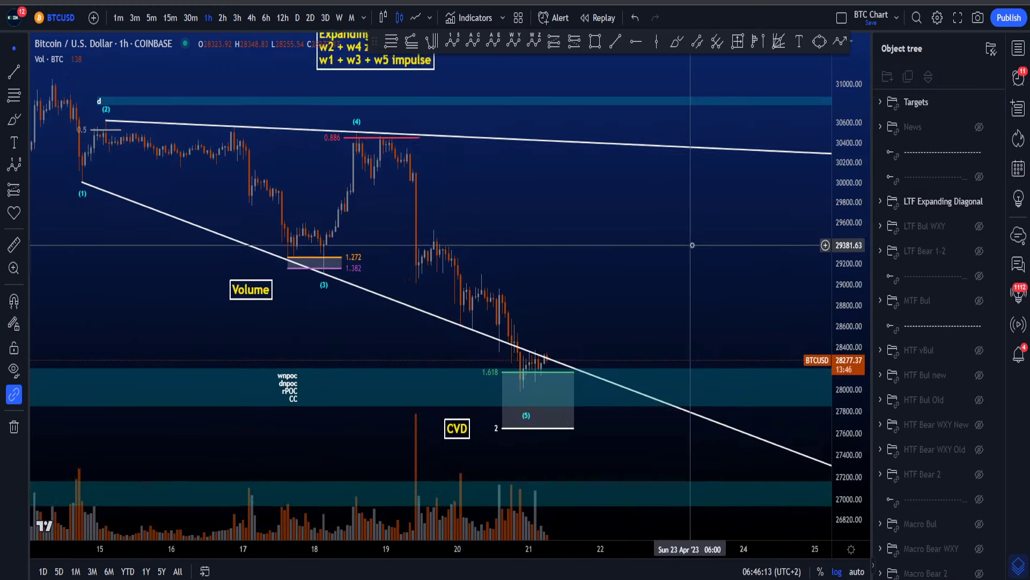
pyautogui.scroll(-2, 692, 244)
pyautogui.moveTo(858, 196); pyautogui.dragTo(856, 265)
pyautogui.moveTo(741, 255); pyautogui.dragTo(682, 240)
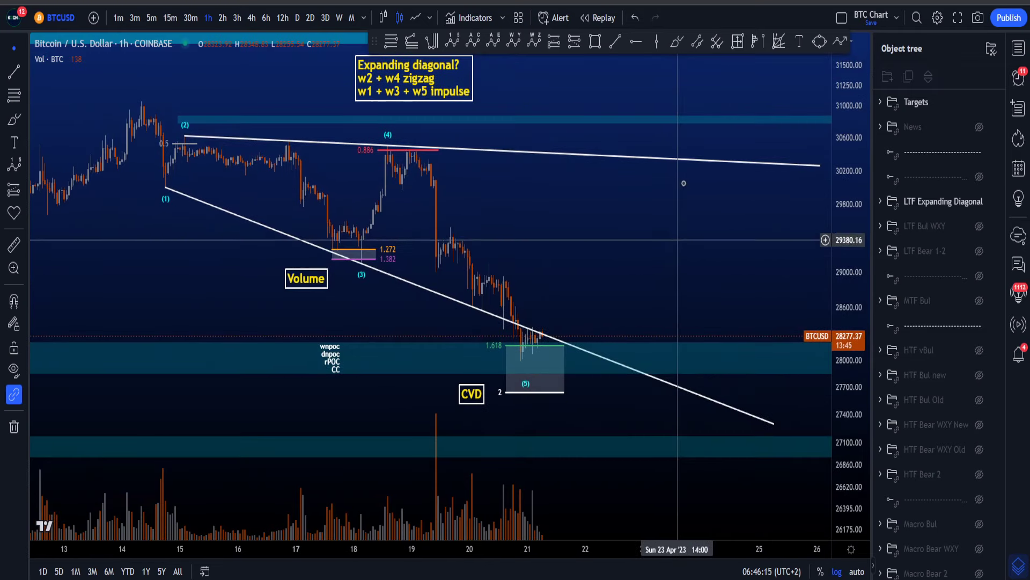
pyautogui.click(676, 42)
pyautogui.moveTo(139, 98)
pyautogui.mouseDown()
pyautogui.moveTo(220, 124)
pyautogui.moveTo(304, 205)
pyautogui.mouseUp()
pyautogui.hotkey('ctrl', 'z')
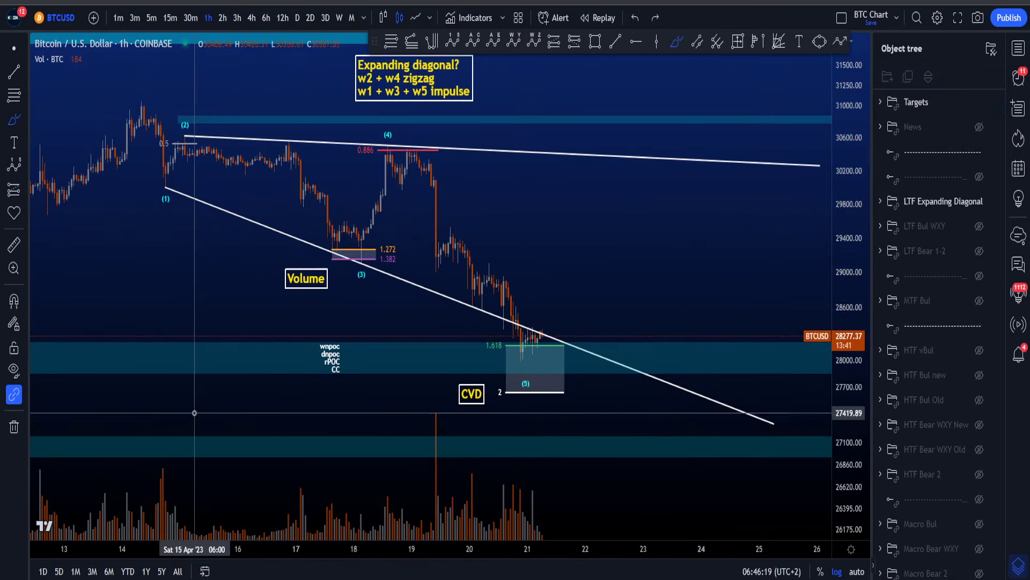
pyautogui.moveTo(153, 411); pyautogui.dragTo(549, 504)
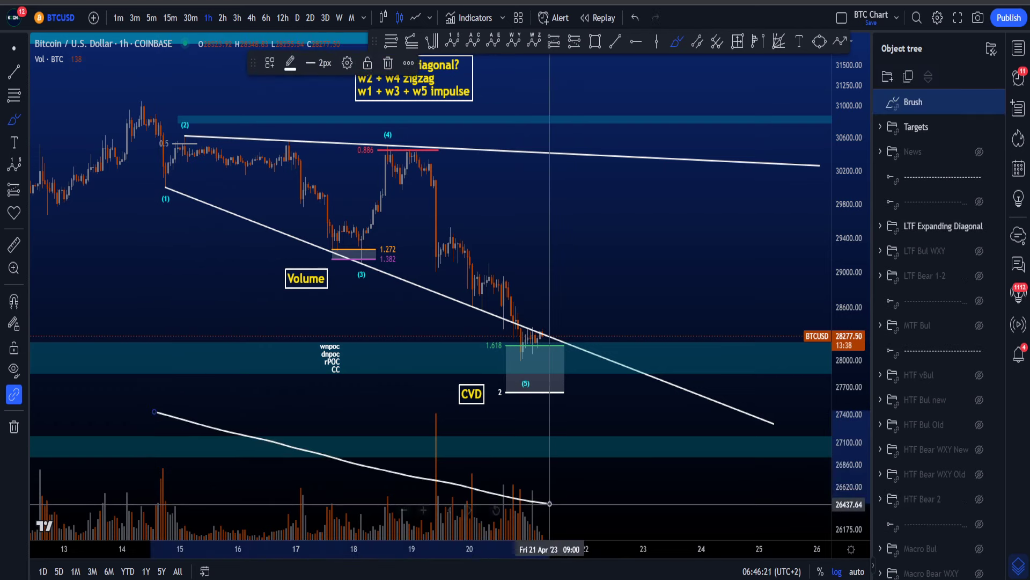
pyautogui.hotkey('ctrl', 'z')
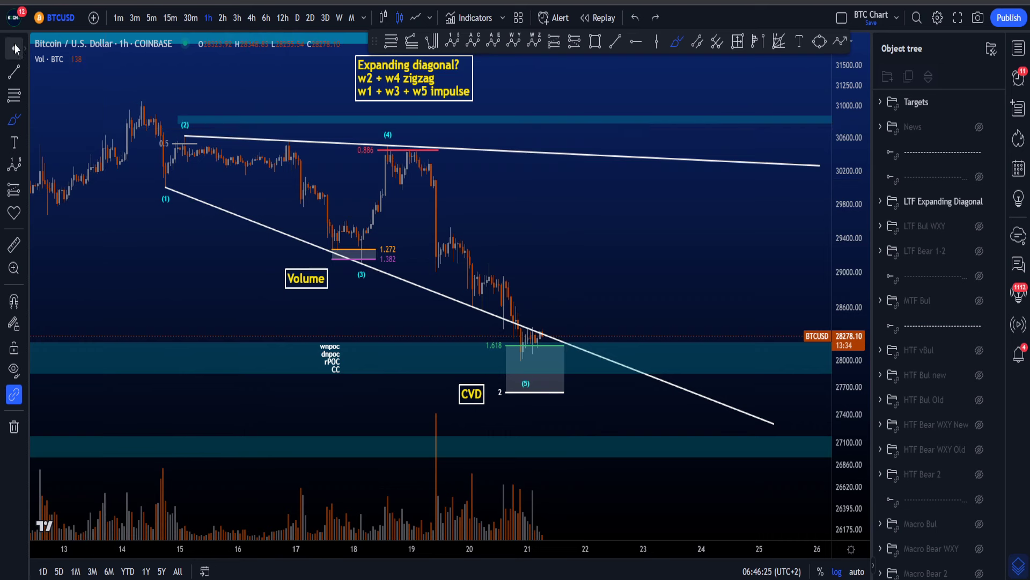
# - Mark the wave (4) high and trace the fall from it to the 2 level at wave (5), undoing the strokes
pyautogui.moveTo(739, 216); pyautogui.dragTo(760, 230)
pyautogui.moveTo(848, 240); pyautogui.dragTo(814, 276)
pyautogui.moveTo(737, 298); pyautogui.dragTo(730, 287)
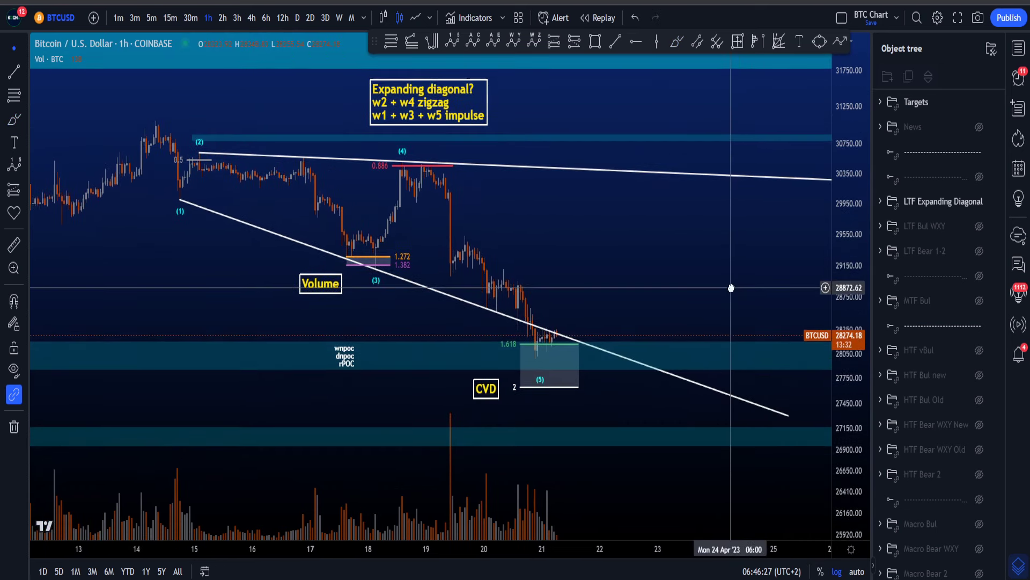
pyautogui.moveTo(842, 311); pyautogui.dragTo(842, 299)
pyautogui.moveTo(747, 259); pyautogui.dragTo(736, 253)
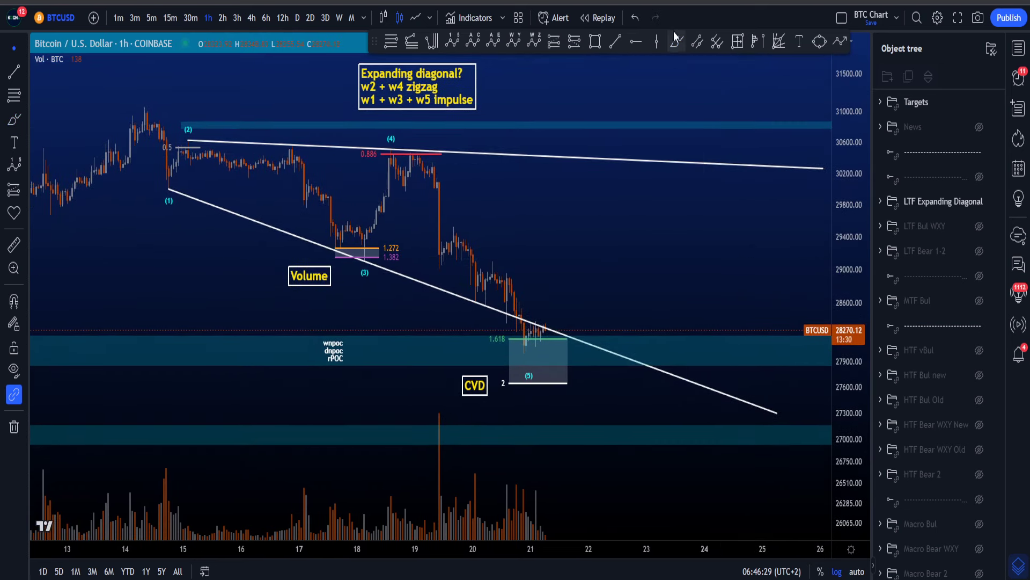
pyautogui.moveTo(410, 148)
pyautogui.mouseDown()
pyautogui.moveTo(568, 357)
pyautogui.moveTo(375, 164)
pyautogui.moveTo(432, 231)
pyautogui.moveTo(541, 278)
pyautogui.moveTo(507, 329)
pyautogui.moveTo(401, 160)
pyautogui.mouseUp()
pyautogui.hotkey('ctrl', 'z')
pyautogui.hotkey('ctrl', 'z')
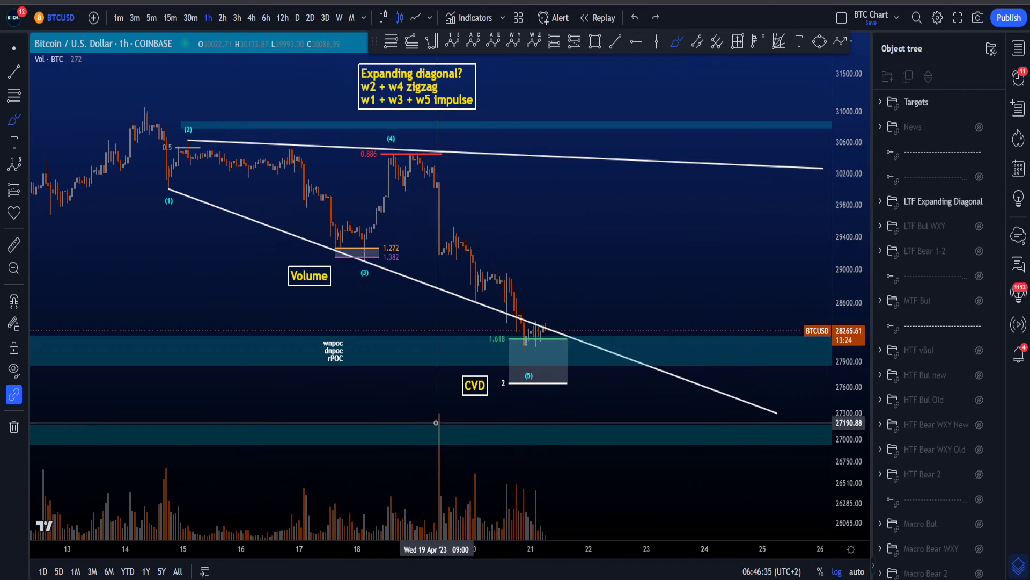
pyautogui.moveTo(396, 154); pyautogui.dragTo(536, 382)
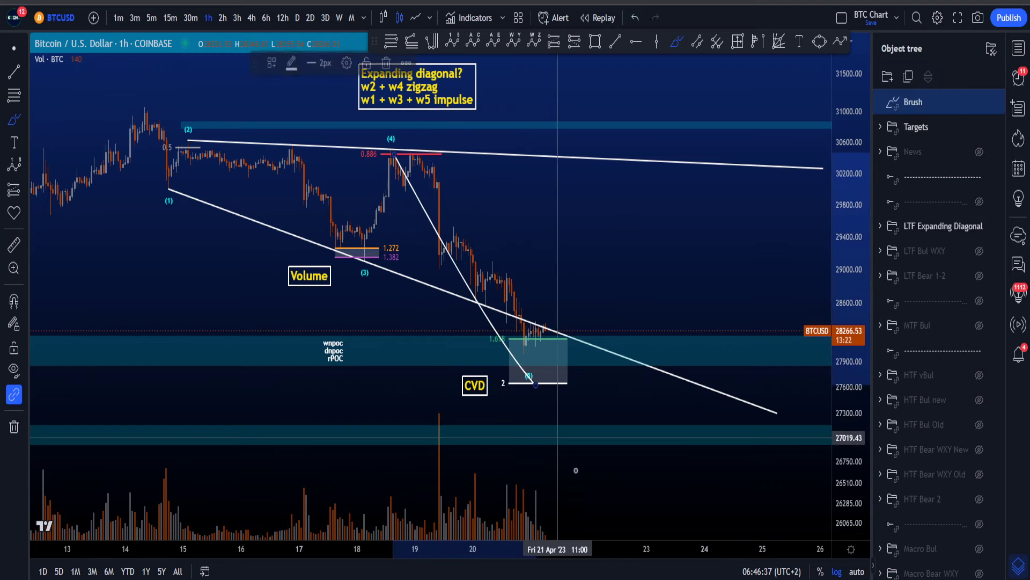
pyautogui.hotkey('ctrl', 'z')
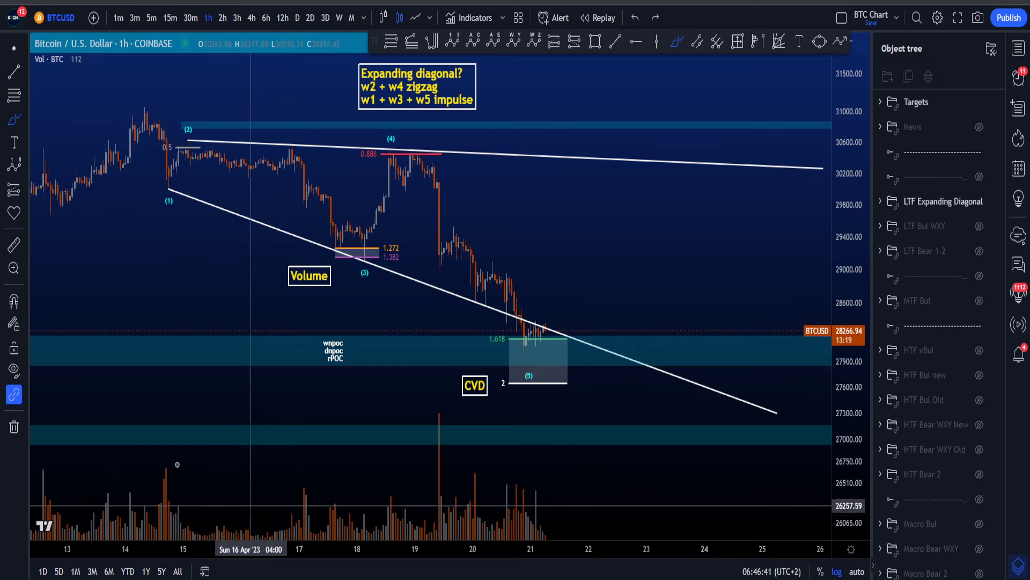
# - Sketch a rising curve over the volume bars, loop around them and stroke across the later bars, undoing every mark
pyautogui.moveTo(179, 483)
pyautogui.mouseDown()
pyautogui.moveTo(284, 492)
pyautogui.moveTo(491, 465)
pyautogui.moveTo(535, 444)
pyautogui.mouseUp()
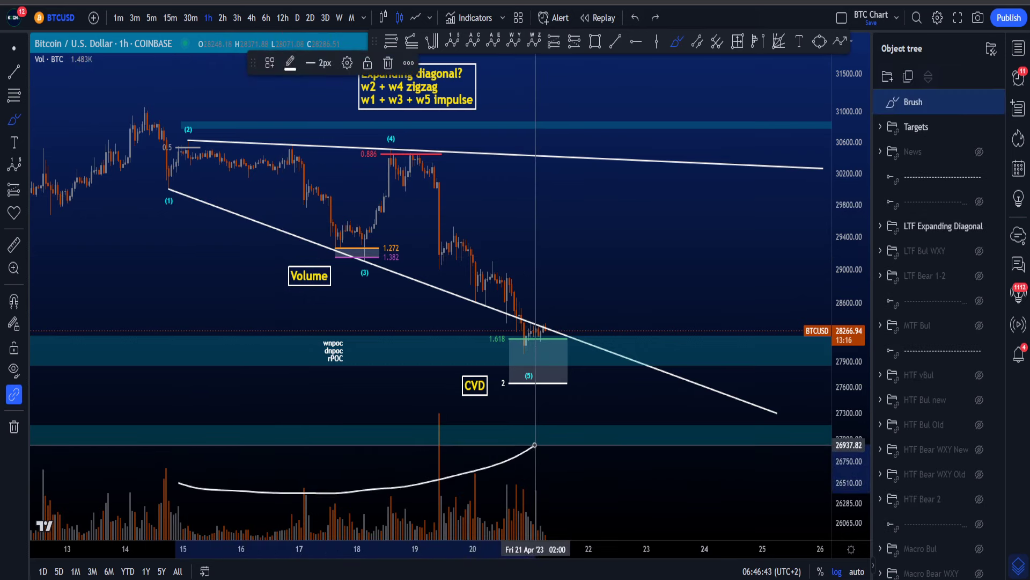
pyautogui.hotkey('ctrl', 'z')
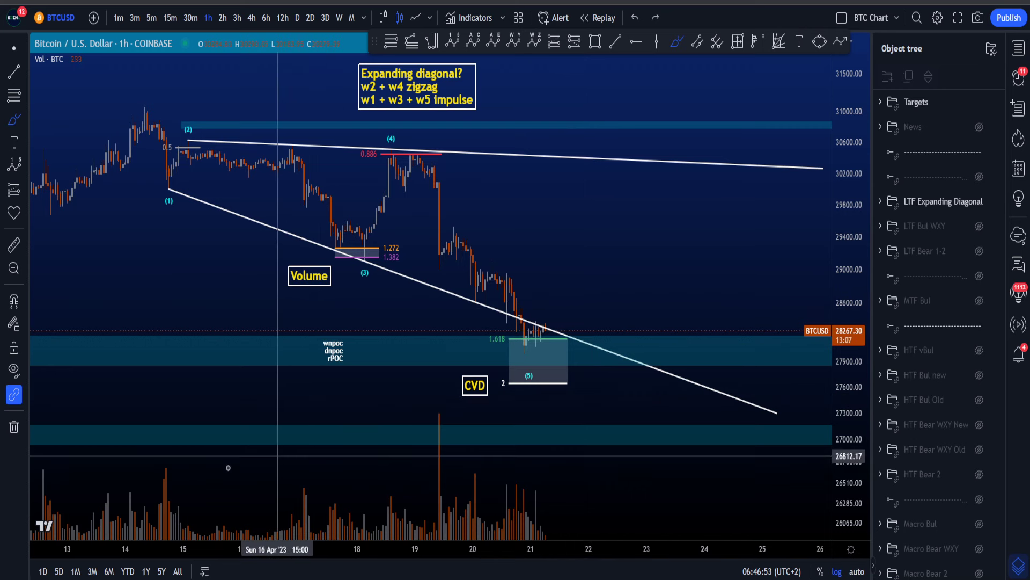
pyautogui.moveTo(191, 454)
pyautogui.mouseDown()
pyautogui.moveTo(586, 414)
pyautogui.moveTo(85, 533)
pyautogui.moveTo(321, 437)
pyautogui.mouseUp()
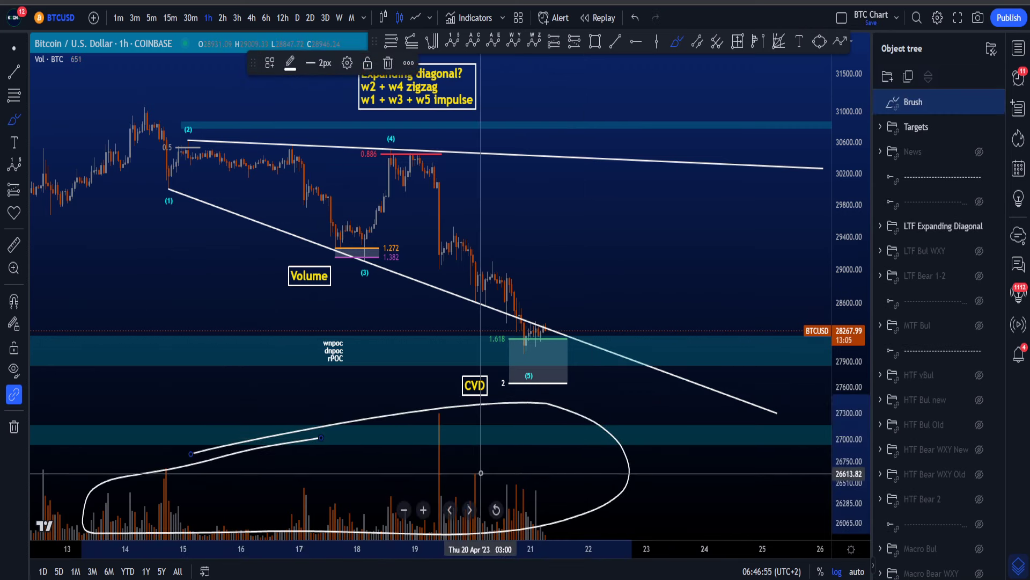
pyautogui.hotkey('ctrl', 'z')
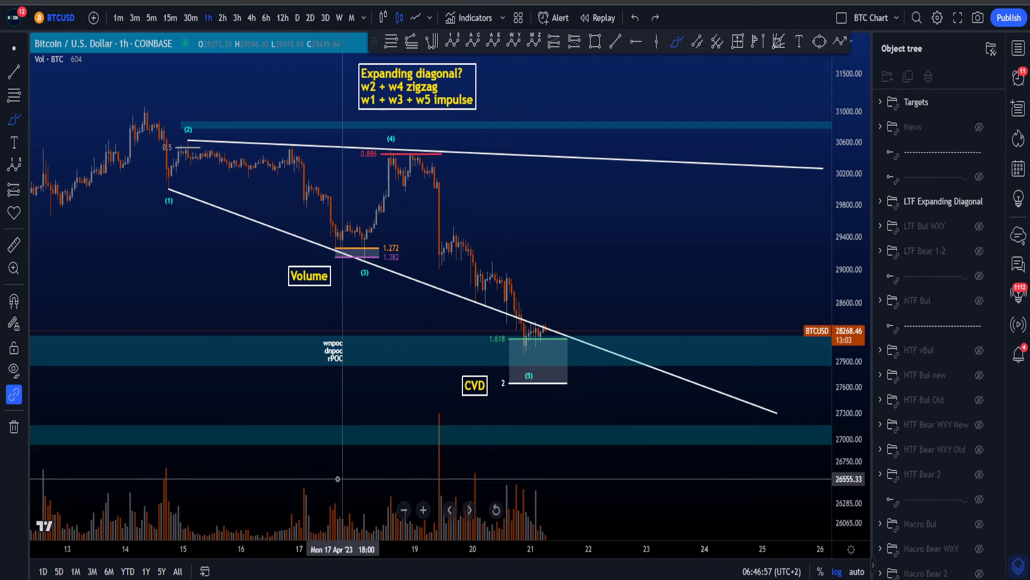
pyautogui.moveTo(343, 480); pyautogui.dragTo(526, 463)
pyautogui.hotkey('ctrl', 'z')
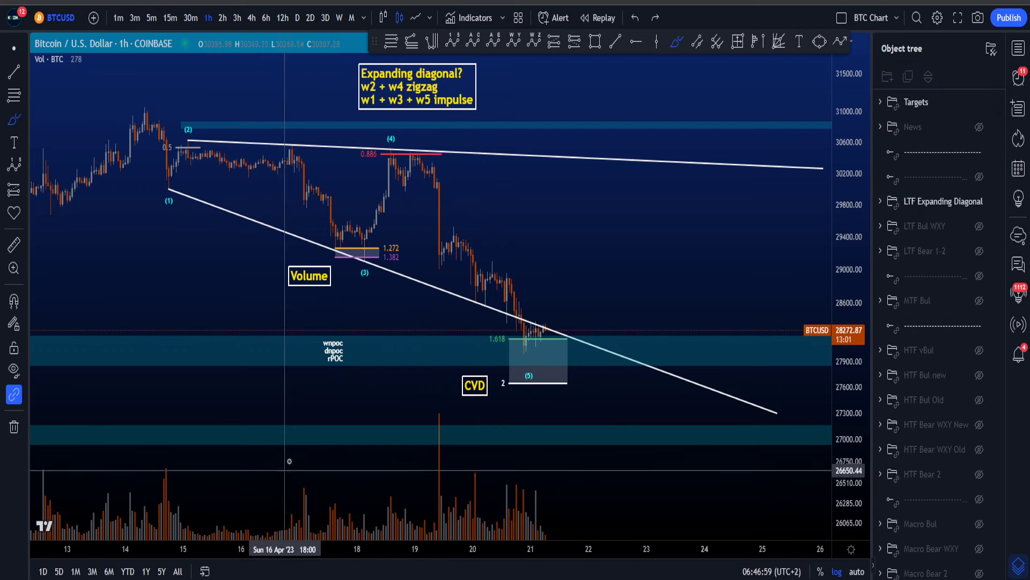
# - Trace the falls into wave (5), from the 17 April high towards (3), and from the 14 April high towards (1), undoing all strokes
pyautogui.moveTo(405, 155); pyautogui.dragTo(533, 341)
pyautogui.hotkey('ctrl', 'z')
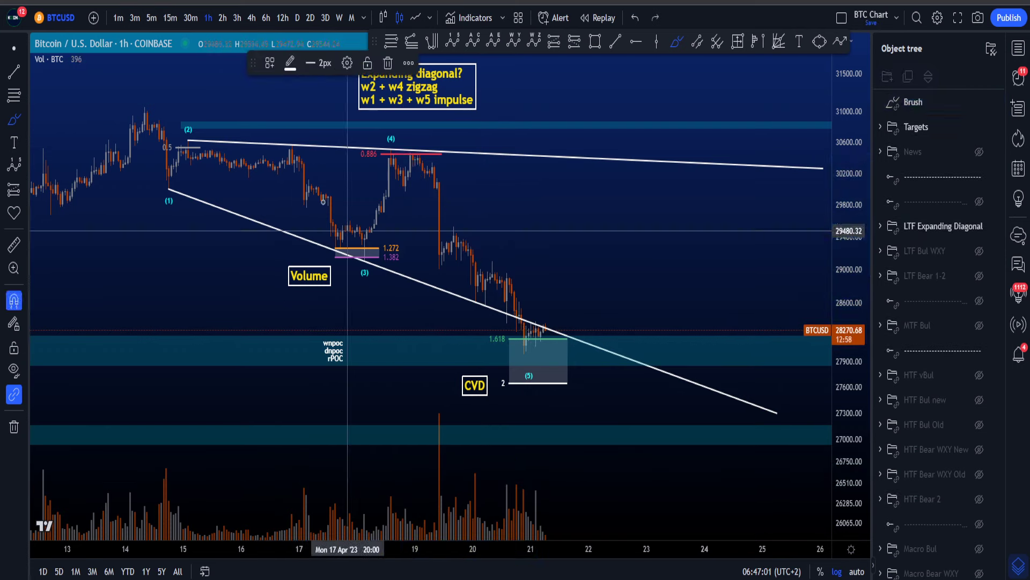
pyautogui.moveTo(290, 157)
pyautogui.mouseDown()
pyautogui.moveTo(350, 249)
pyautogui.moveTo(332, 232)
pyautogui.mouseUp()
pyautogui.moveTo(143, 111); pyautogui.dragTo(164, 149)
pyautogui.hotkey('ctrl', 'z')
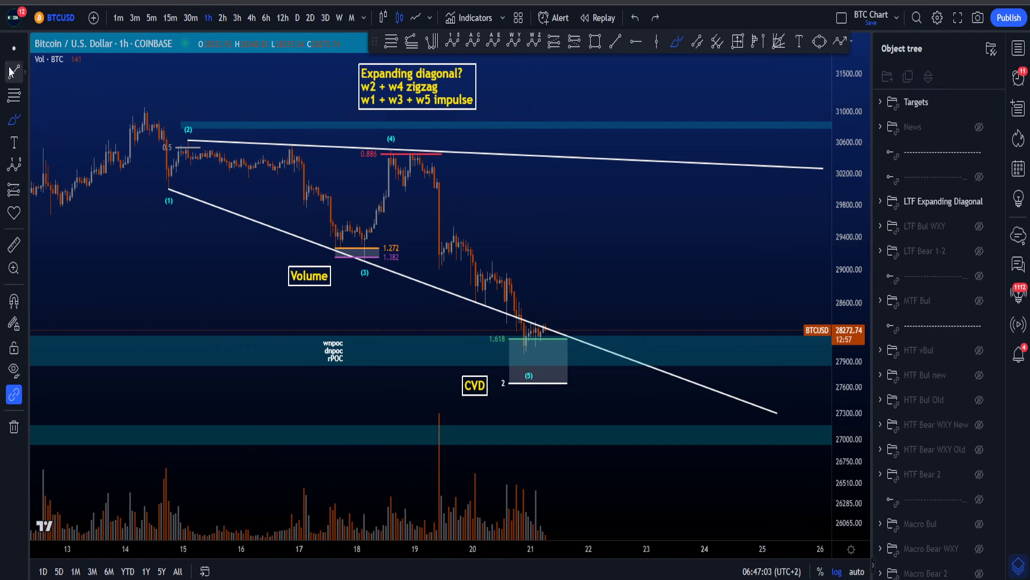
# - Sketch brush marks beside the current price, near wave (1), and from the 14 April high towards wave (4), removing each one
pyautogui.moveTo(636, 234); pyautogui.dragTo(621, 242)
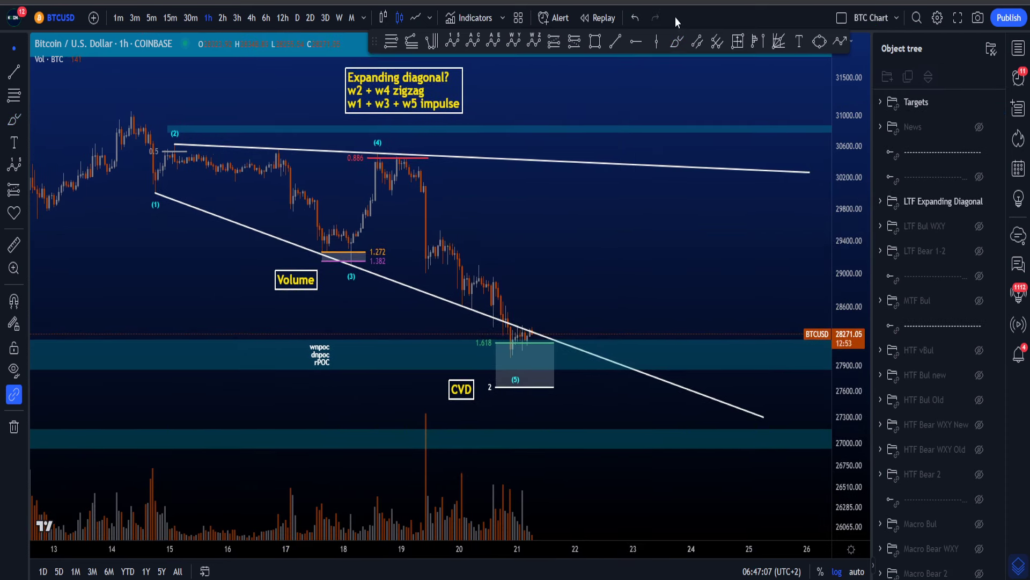
pyautogui.moveTo(531, 321); pyautogui.dragTo(539, 338)
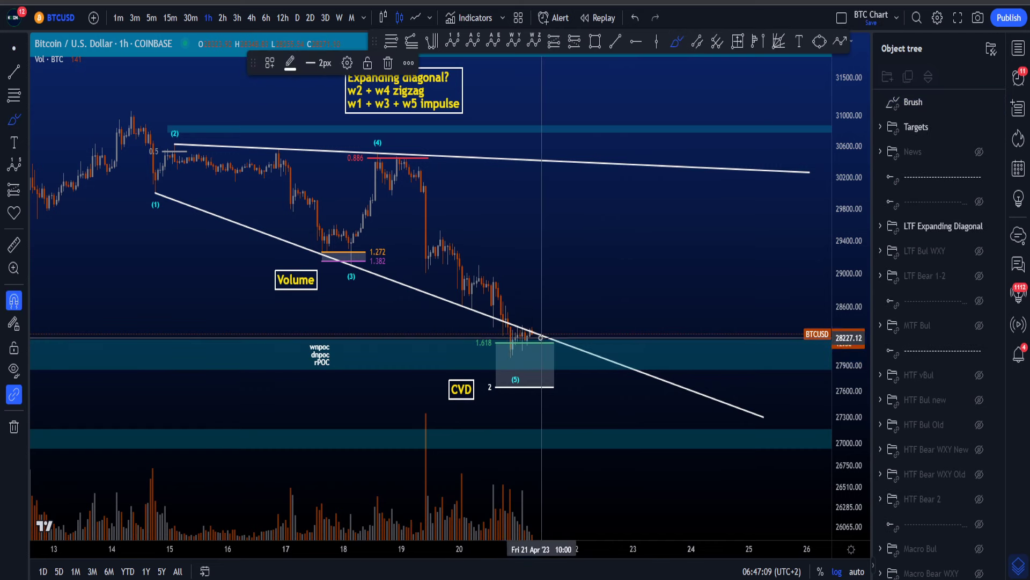
pyautogui.hotkey('ctrl', 'z')
pyautogui.moveTo(170, 185)
pyautogui.mouseDown()
pyautogui.moveTo(855, 420)
pyautogui.moveTo(294, 301)
pyautogui.moveTo(252, 223)
pyautogui.mouseUp()
pyautogui.hotkey('ctrl', 'z')
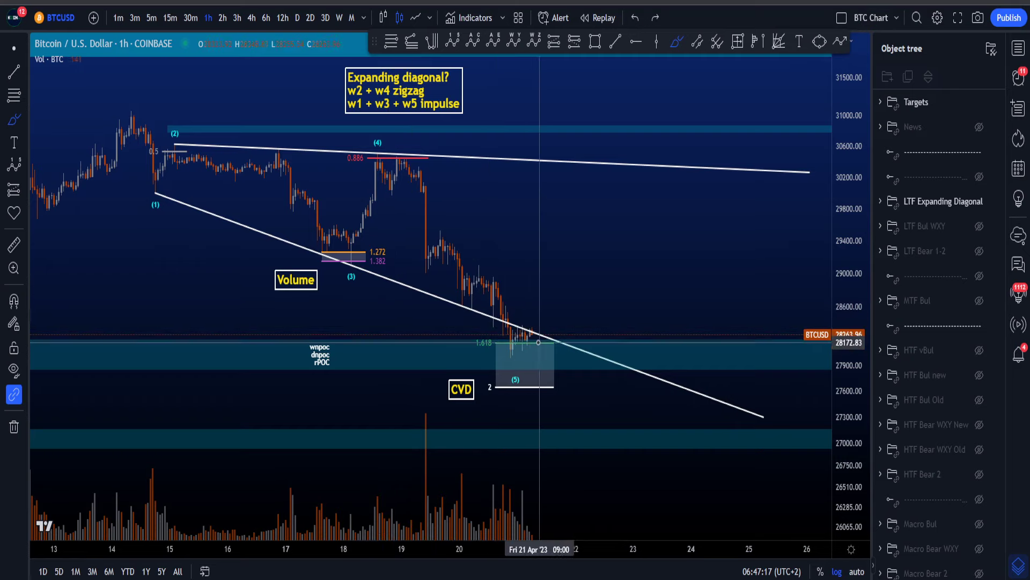
pyautogui.moveTo(143, 129); pyautogui.dragTo(380, 165)
pyautogui.press('Delete')
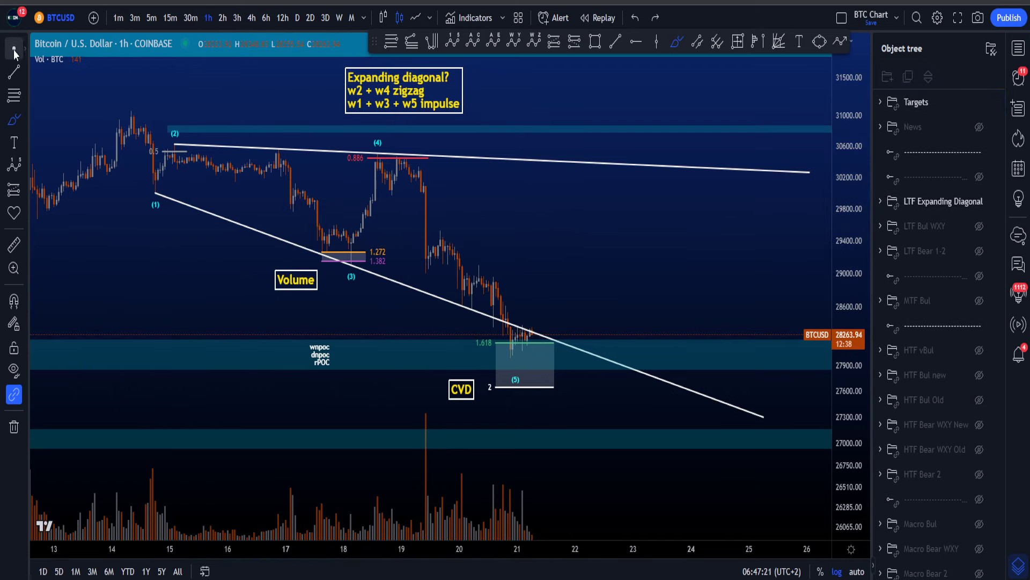
# - Switch the chart to the 15-minute interval and examine the candles around the 1.618 level of the wave (5) target box
pyautogui.moveTo(644, 261); pyautogui.dragTo(625, 288)
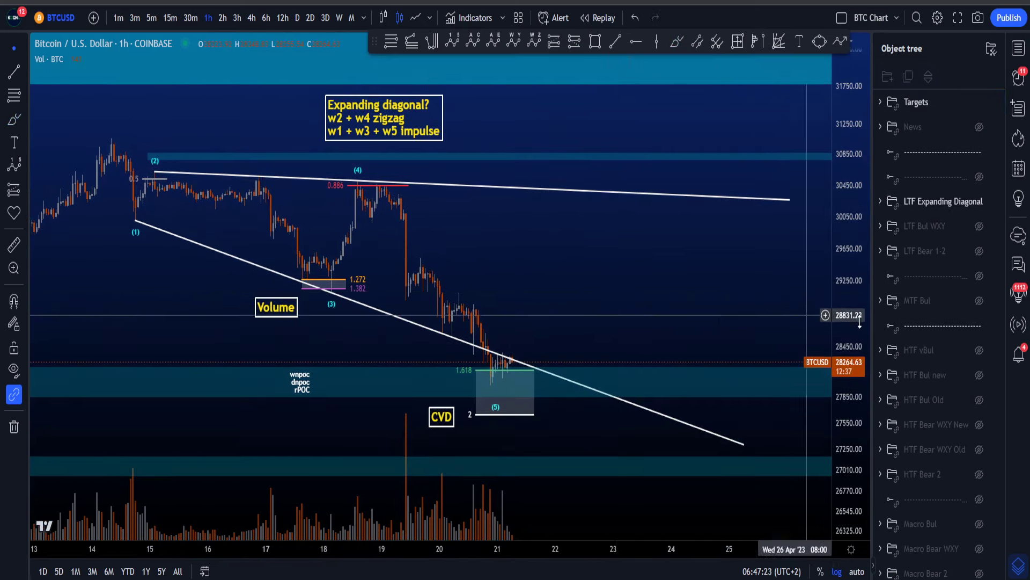
pyautogui.moveTo(858, 338); pyautogui.dragTo(858, 324)
pyautogui.moveTo(729, 291); pyautogui.dragTo(722, 279)
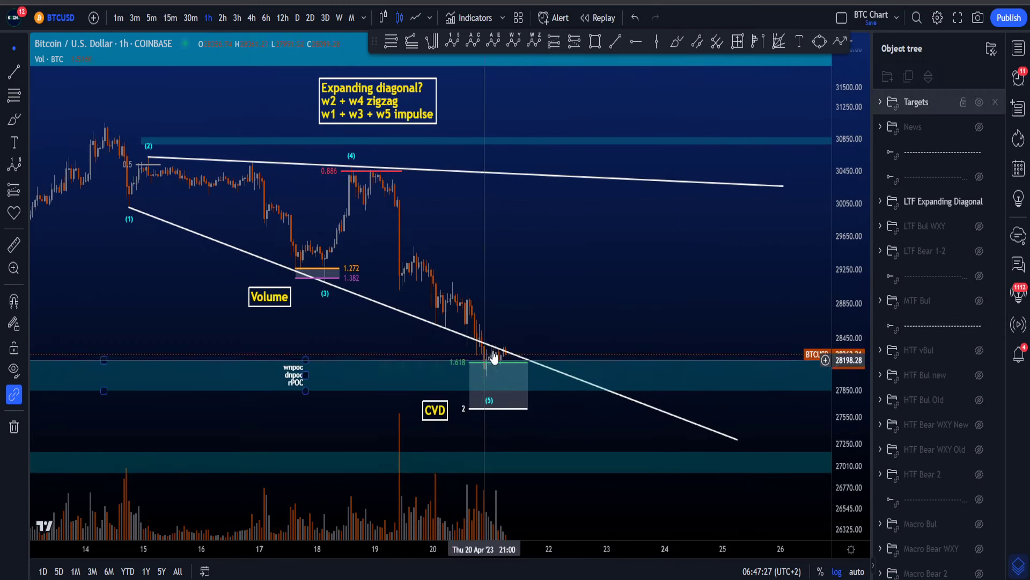
pyautogui.click(175, 18)
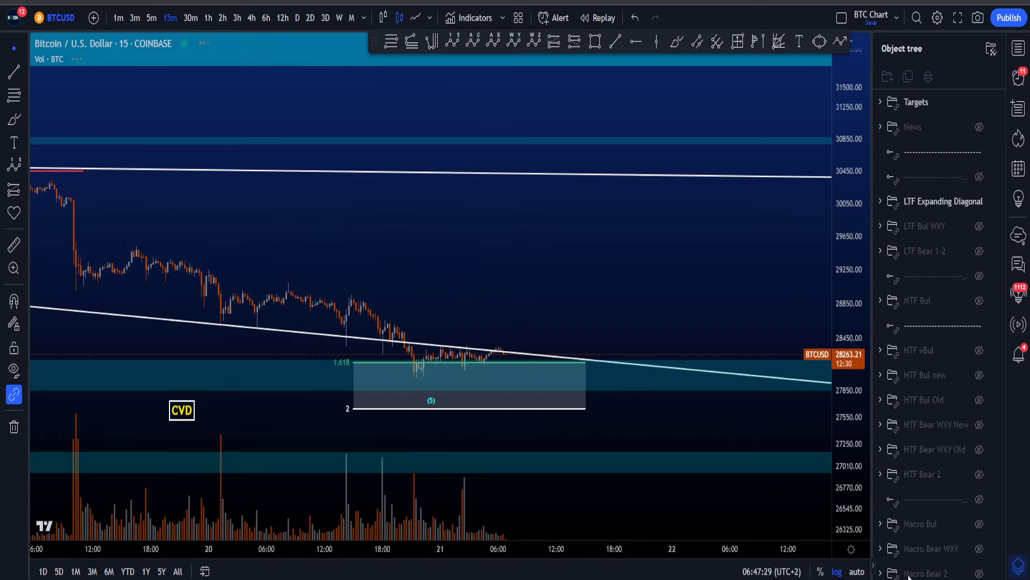
pyautogui.moveTo(740, 417); pyautogui.dragTo(757, 278)
pyautogui.moveTo(851, 469); pyautogui.dragTo(853, 315)
pyautogui.moveTo(564, 335); pyautogui.dragTo(592, 223)
pyautogui.scroll(1, 592, 224)
pyautogui.scroll(5, 592, 223)
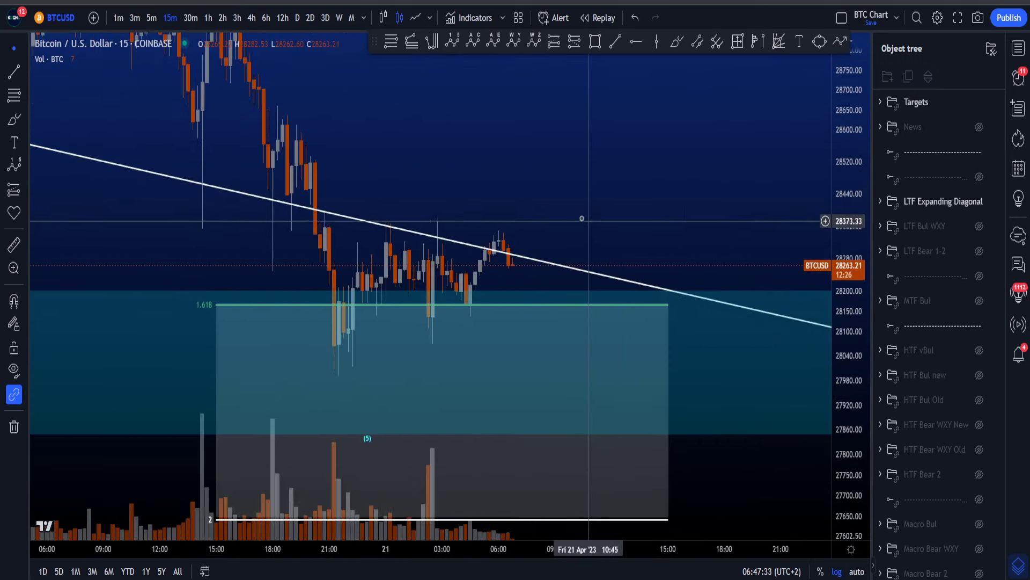
pyautogui.moveTo(649, 191); pyautogui.dragTo(612, 177)
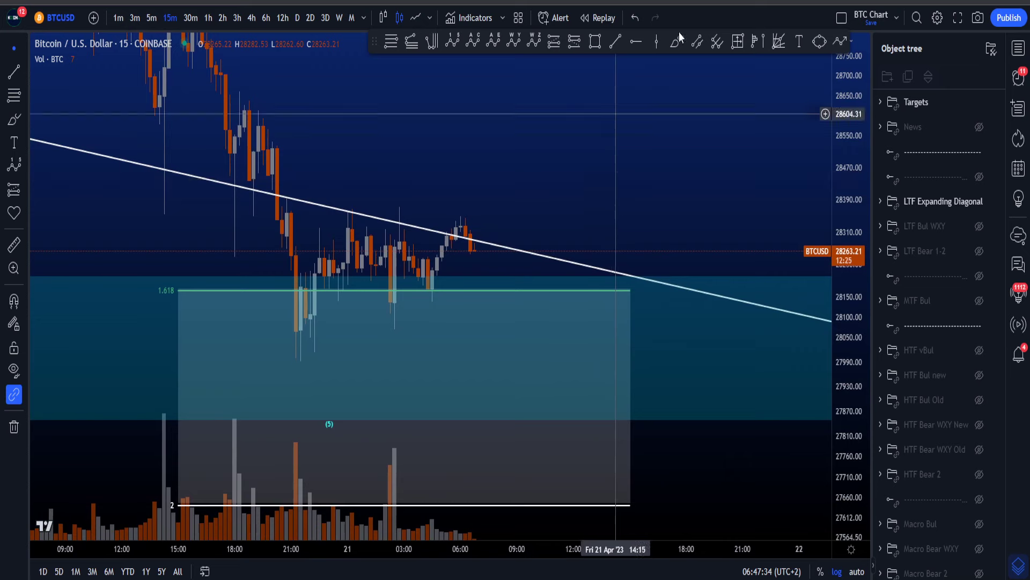
# - On the 5-minute interval, sketch a zigzagging upward path from below the current price to about 28650, undoing the stroke
pyautogui.click(150, 18)
pyautogui.moveTo(674, 161); pyautogui.dragTo(519, 167)
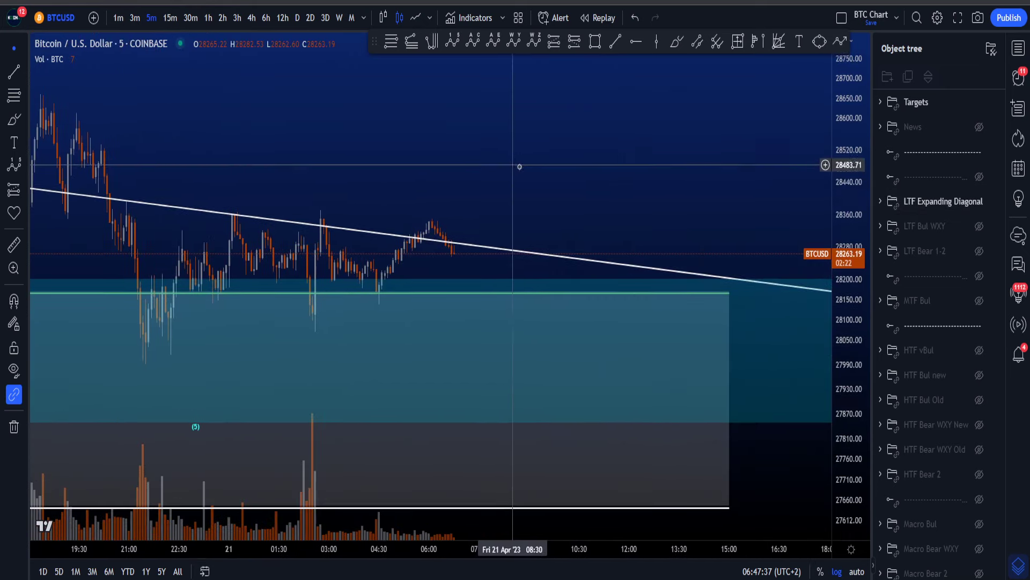
pyautogui.click(676, 41)
pyautogui.moveTo(452, 319); pyautogui.dragTo(524, 262)
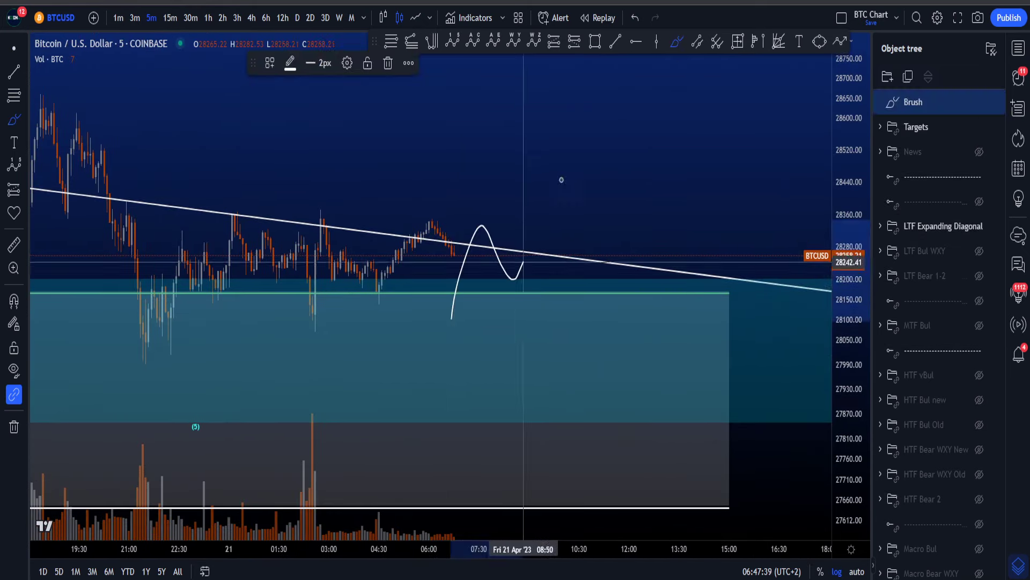
pyautogui.moveTo(561, 180)
pyautogui.mouseDown()
pyautogui.moveTo(618, 214)
pyautogui.moveTo(681, 89)
pyautogui.mouseUp()
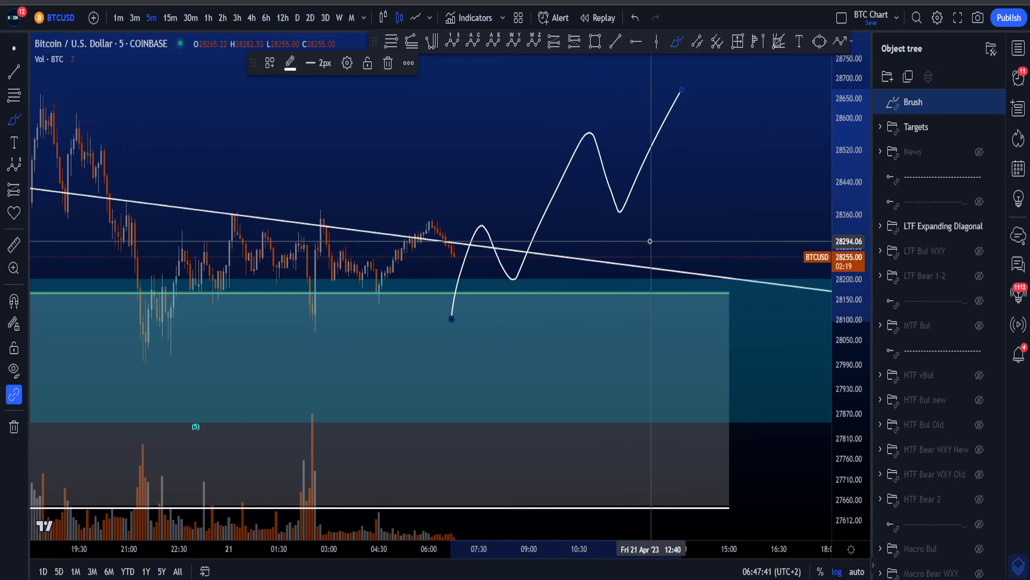
pyautogui.hotkey('ctrl', 'z')
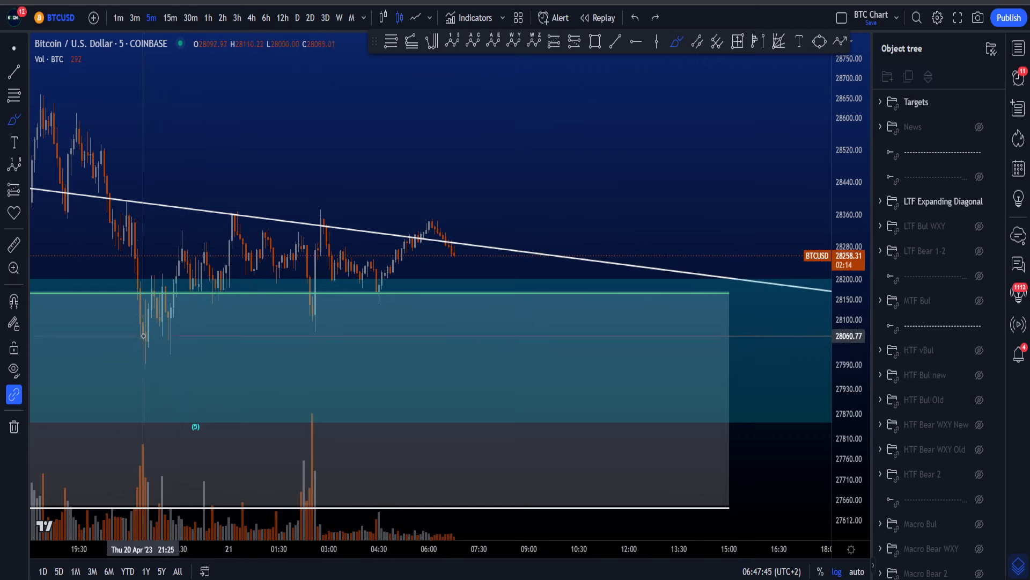
# - Trace the stepped rise from the 20 April low and sketch two rising lines bounding it, undoing every stroke
pyautogui.moveTo(139, 352); pyautogui.dragTo(157, 276)
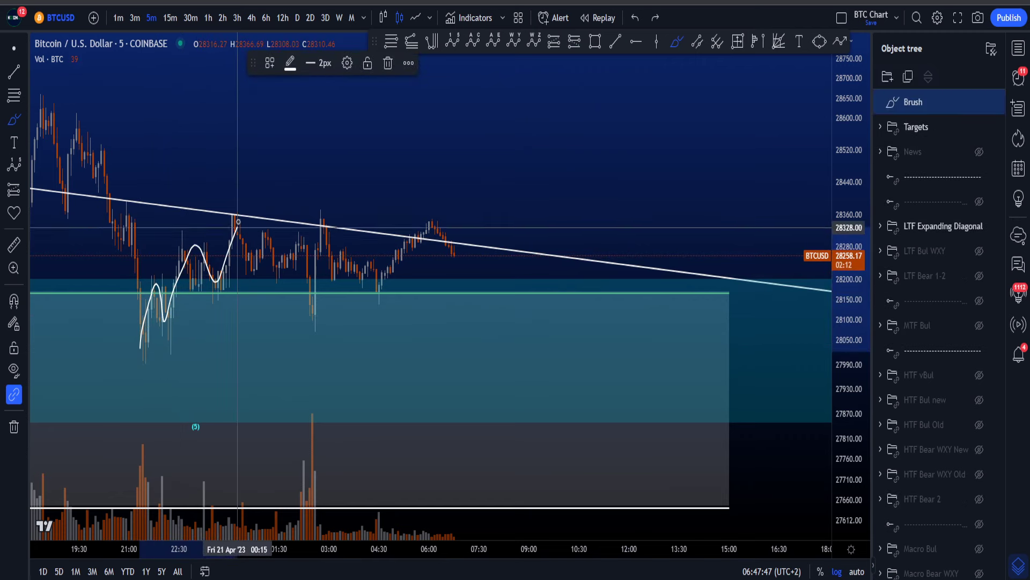
pyautogui.hotkey('ctrl', 'z')
pyautogui.moveTo(140, 273); pyautogui.dragTo(209, 219)
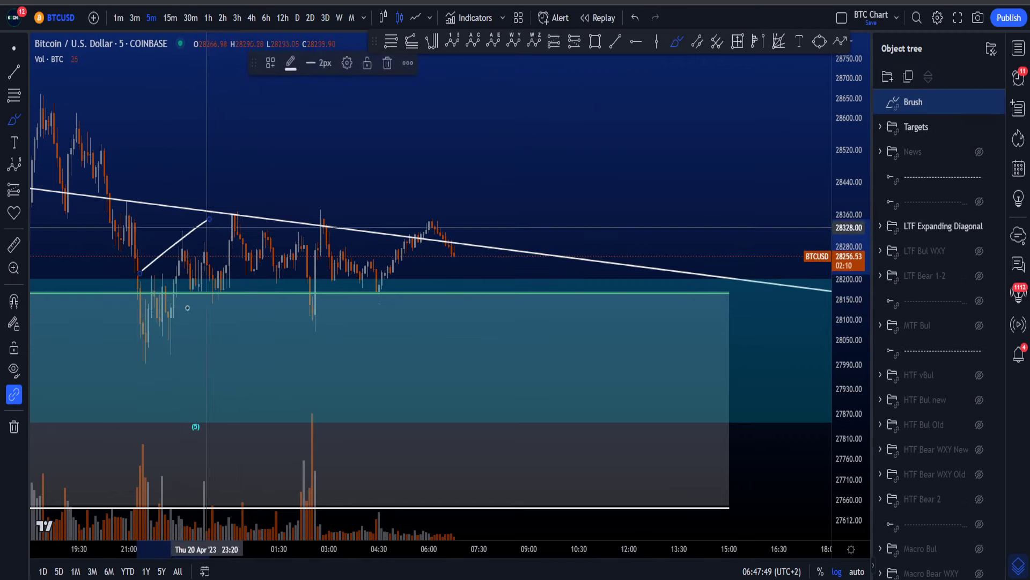
pyautogui.moveTo(167, 360); pyautogui.dragTo(259, 267)
pyautogui.hotkey('ctrl', 'z')
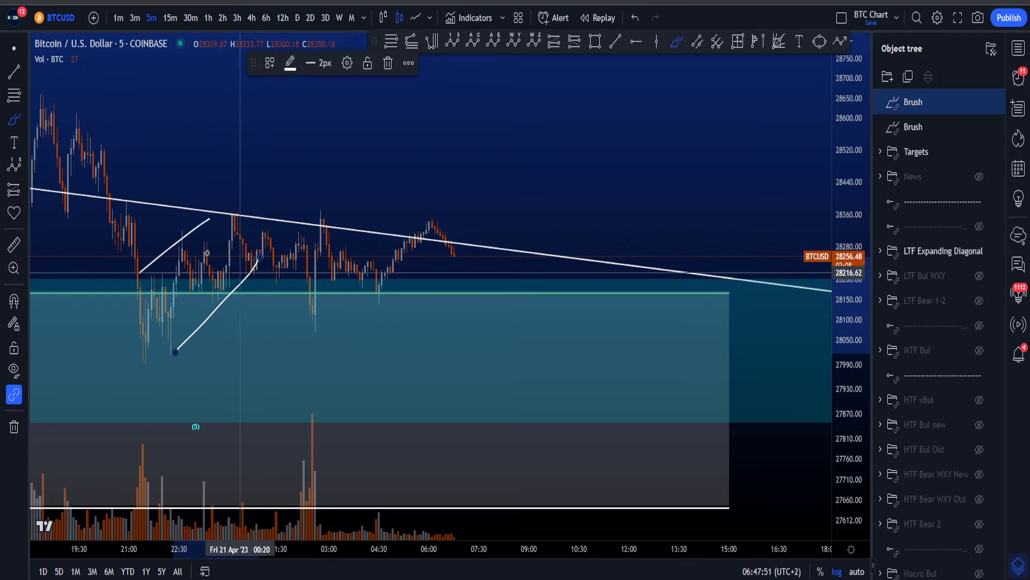
pyautogui.hotkey('ctrl', 'z')
pyautogui.hotkey('ctrl', 'z')
# - Stroke across the 21 April highs, trace the spike and pullback around 03:00, and sketch a rise from the latest high, undoing all
pyautogui.moveTo(234, 218)
pyautogui.mouseDown()
pyautogui.moveTo(318, 329)
pyautogui.moveTo(325, 202)
pyautogui.mouseUp()
pyautogui.hotkey('ctrl', 'z')
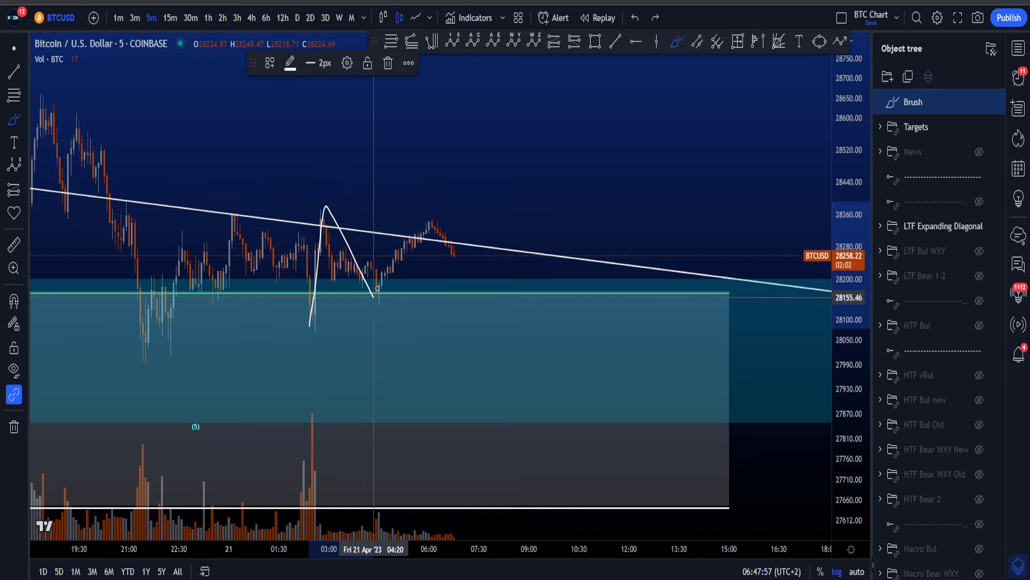
pyautogui.moveTo(424, 225); pyautogui.dragTo(504, 160)
pyautogui.hotkey('ctrl', 'z')
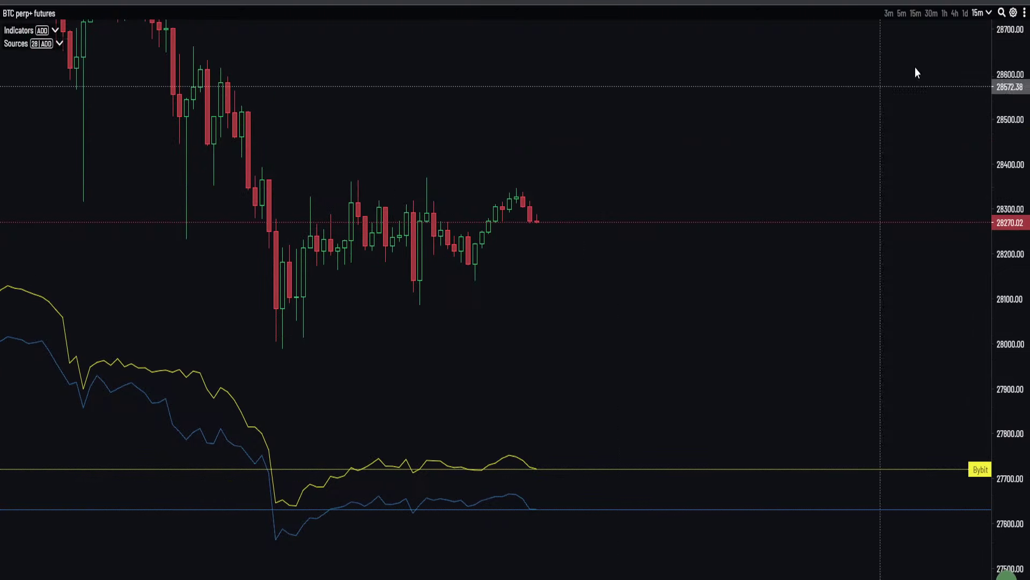
# - Switch to the BTC perp+ futures chart and compare its recent candles with the yellow and blue indicator lines, including at 5m
pyautogui.moveTo(1019, 251); pyautogui.dragTo(1018, 167)
pyautogui.scroll(3, 578, 118)
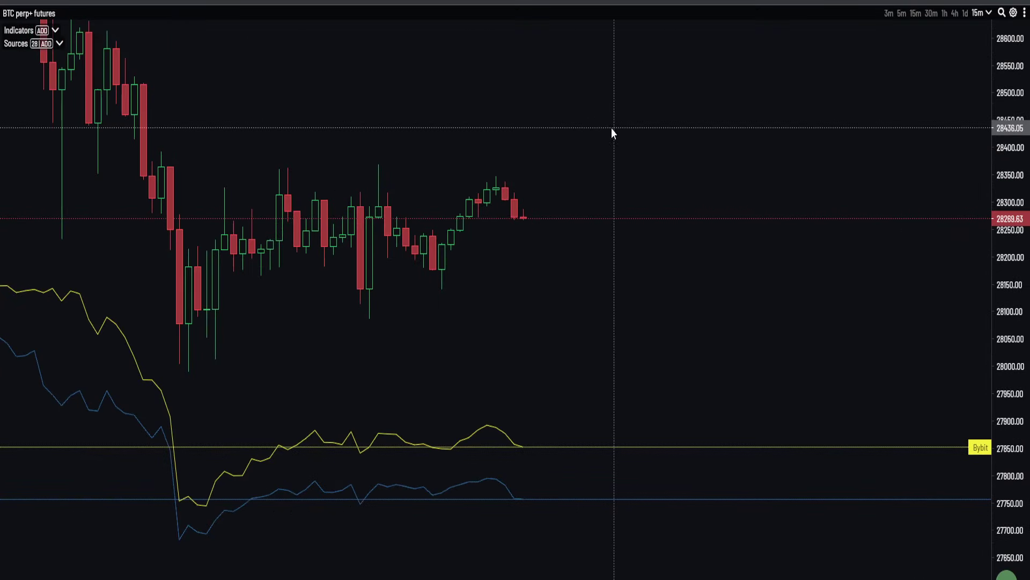
pyautogui.moveTo(612, 128); pyautogui.dragTo(598, 146)
pyautogui.scroll(2, 450, 269)
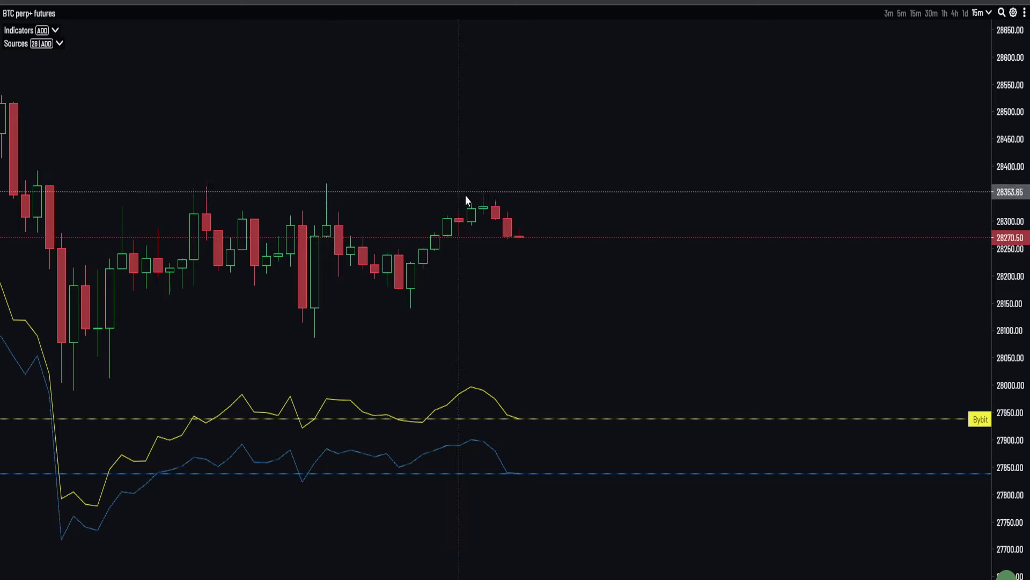
pyautogui.moveTo(478, 199); pyautogui.dragTo(480, 199)
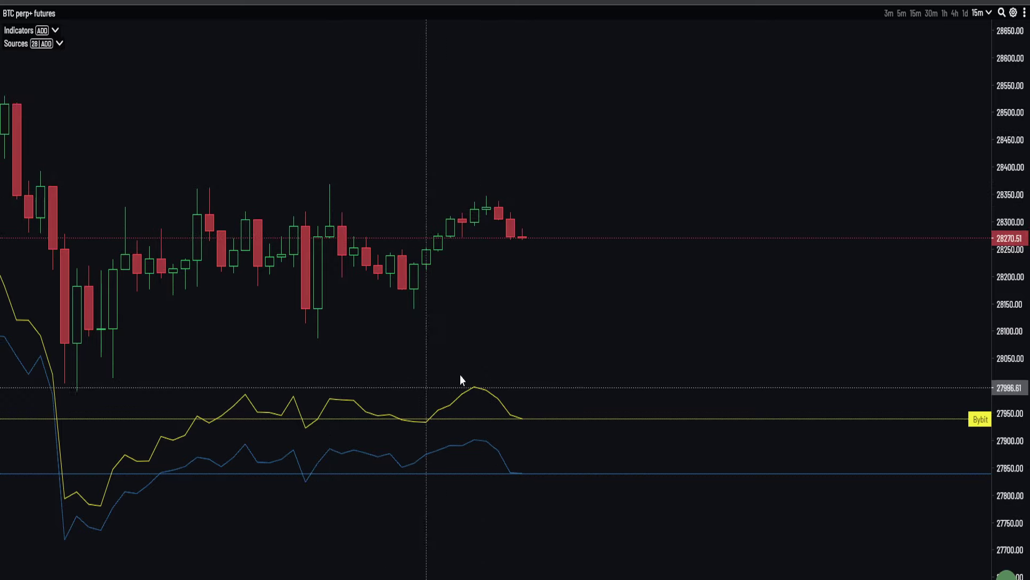
pyautogui.click(902, 13)
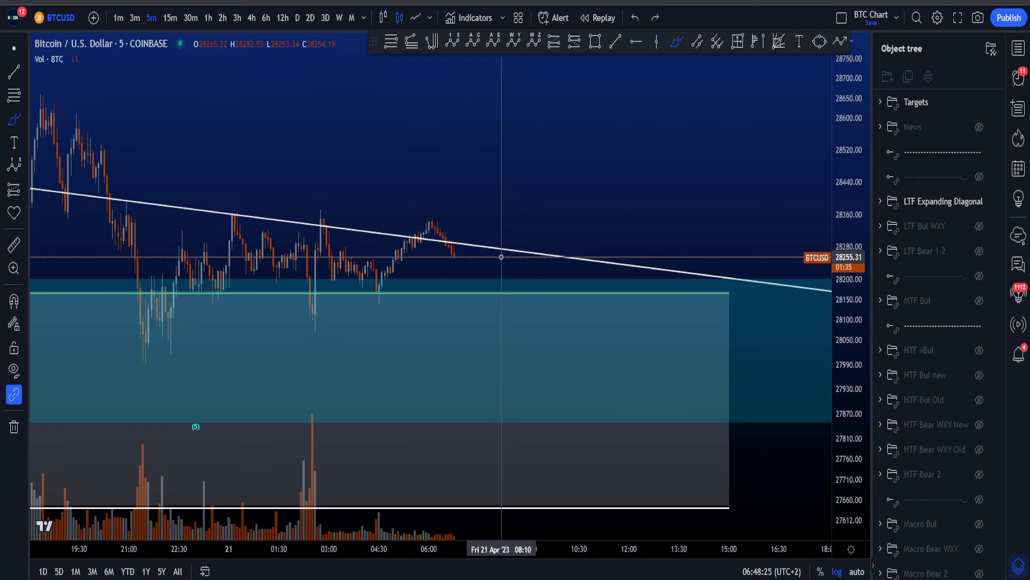
# - Back on the BTCUSD chart, underline the low near 04:30 and connect the two latest 21 April highs, undoing both marks
pyautogui.moveTo(372, 304); pyautogui.dragTo(394, 306)
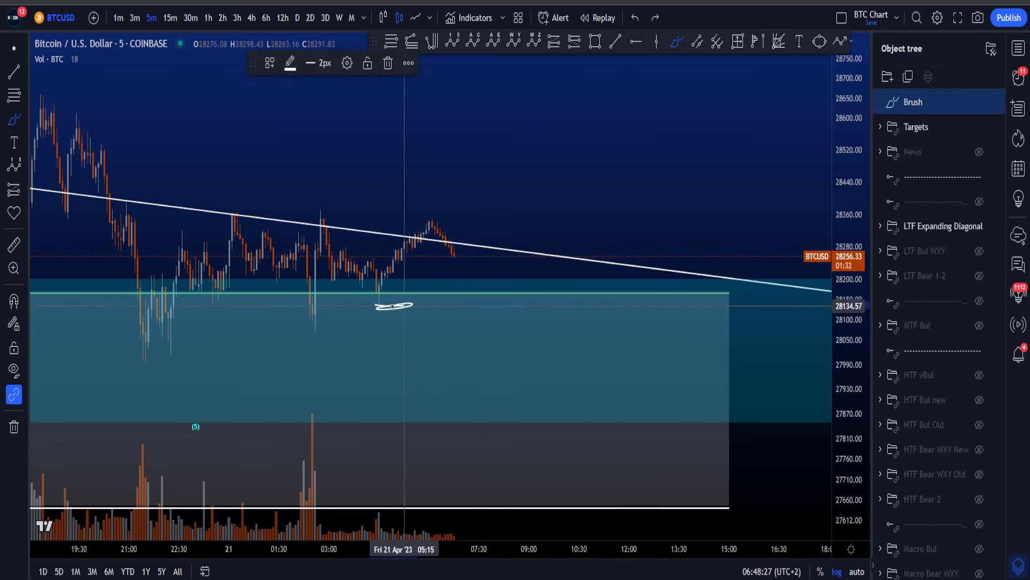
pyautogui.hotkey('ctrl', 'z')
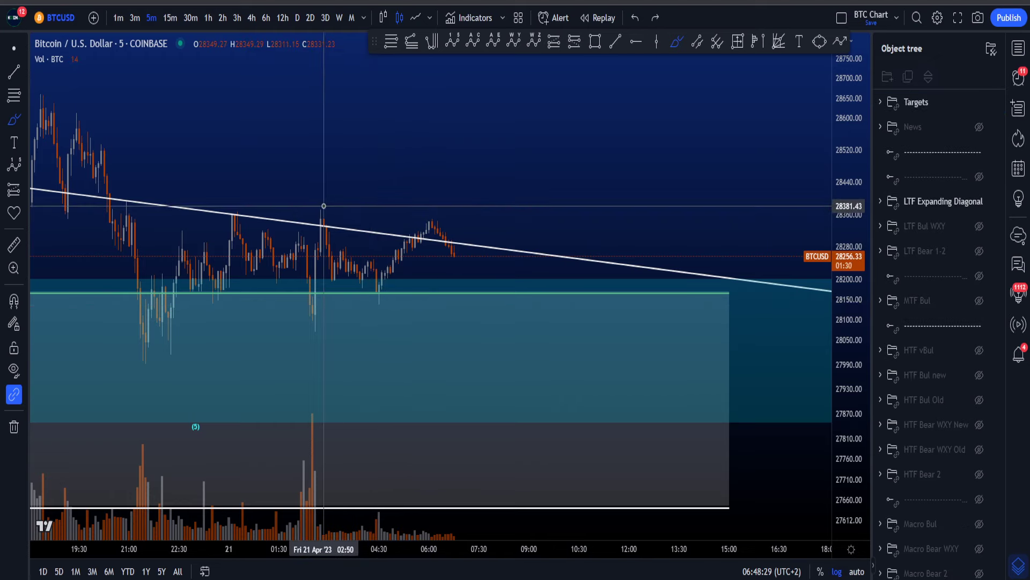
pyautogui.moveTo(326, 206); pyautogui.dragTo(425, 217)
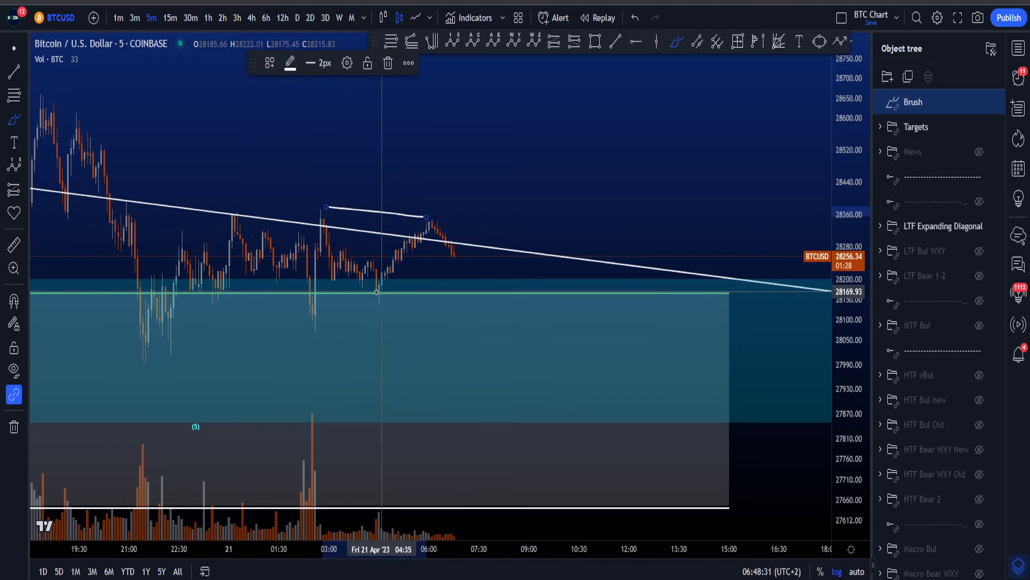
pyautogui.hotkey('ctrl', 'z')
# - Return the chart through the 15-minute to the 1-hour interval and review the whole expanding diagonal from wave (1) to (5)
pyautogui.click(168, 18)
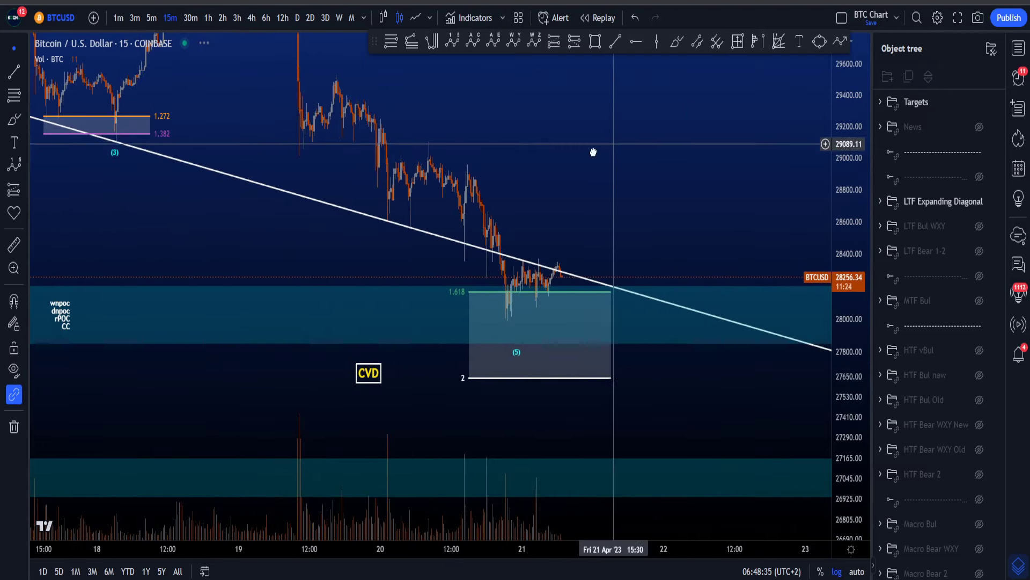
pyautogui.moveTo(593, 152); pyautogui.dragTo(529, 175)
pyautogui.scroll(-3, 610, 179)
pyautogui.moveTo(845, 120); pyautogui.dragTo(845, 328)
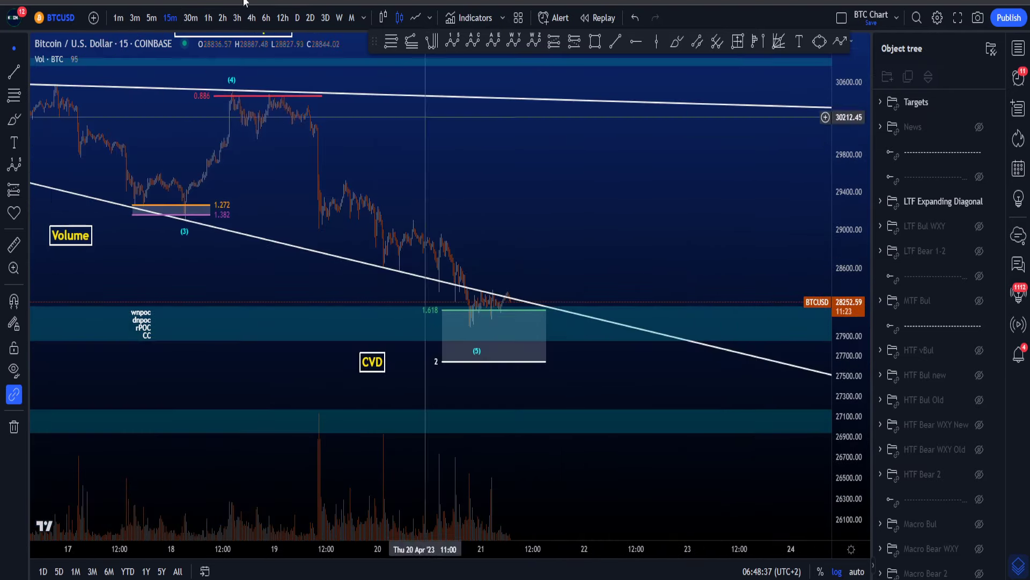
pyautogui.click(208, 17)
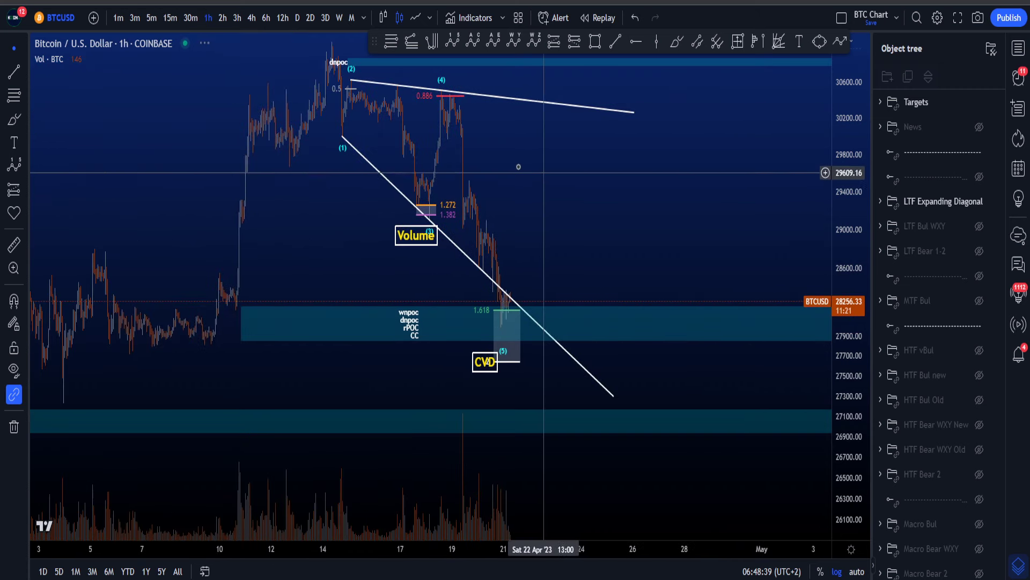
pyautogui.scroll(8, 518, 167)
pyautogui.moveTo(529, 158); pyautogui.dragTo(526, 209)
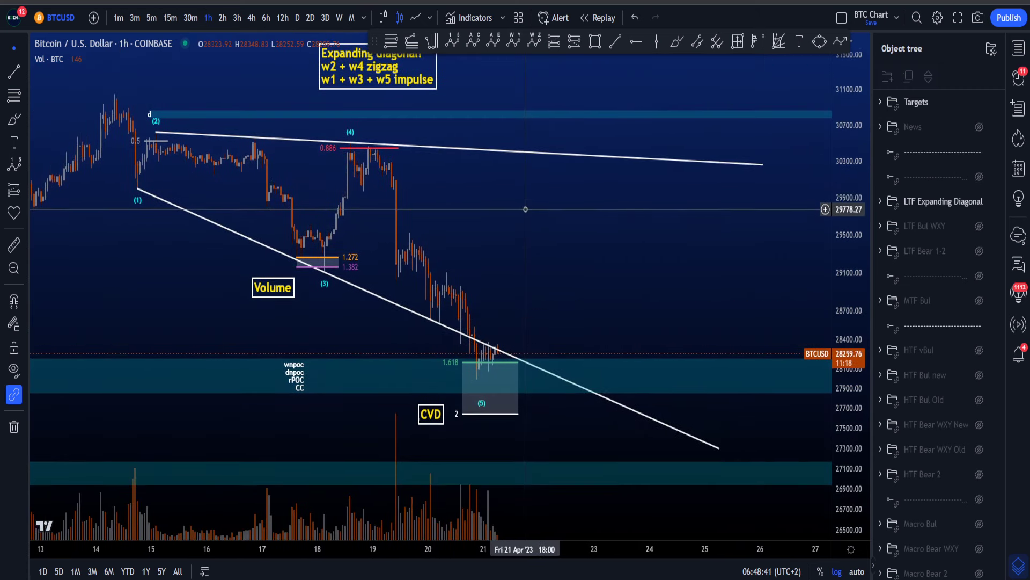
pyautogui.moveTo(857, 183); pyautogui.dragTo(857, 227)
pyautogui.moveTo(644, 265); pyautogui.dragTo(598, 253)
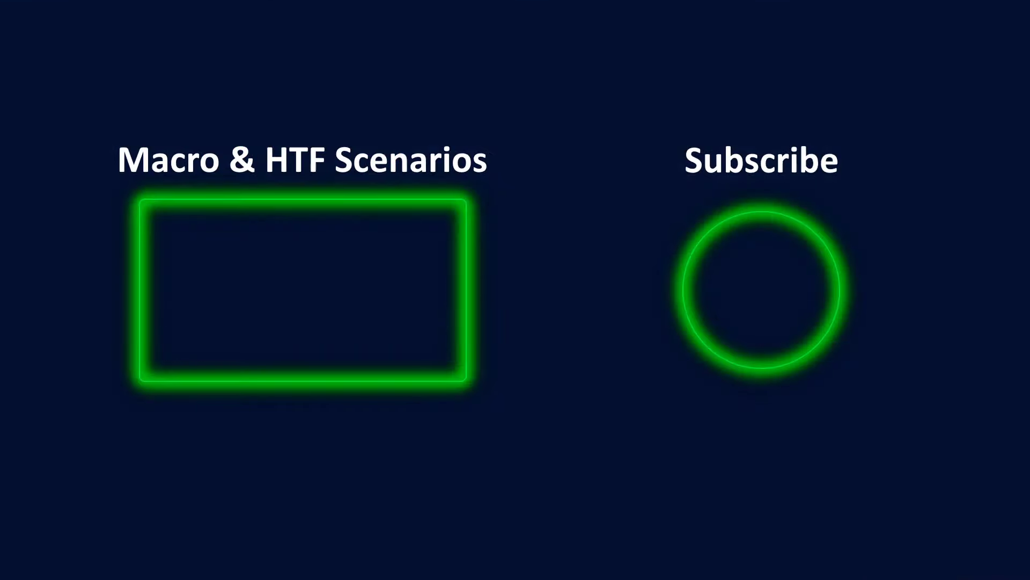